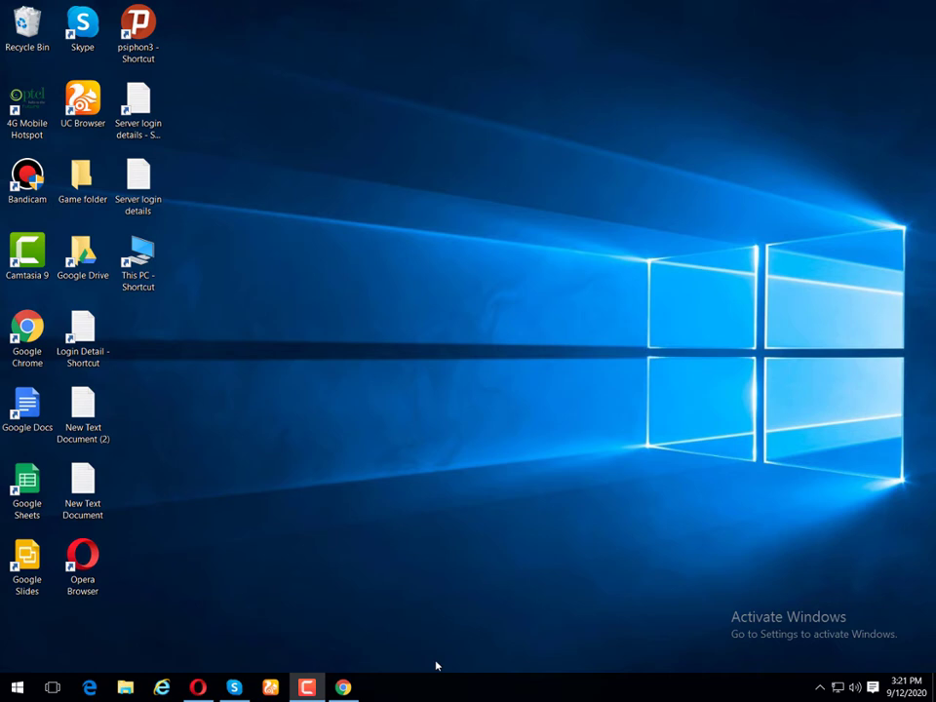
# Step: Bring the Chrome window showing the Fiverr order page to the front
pyautogui.click(344, 689)
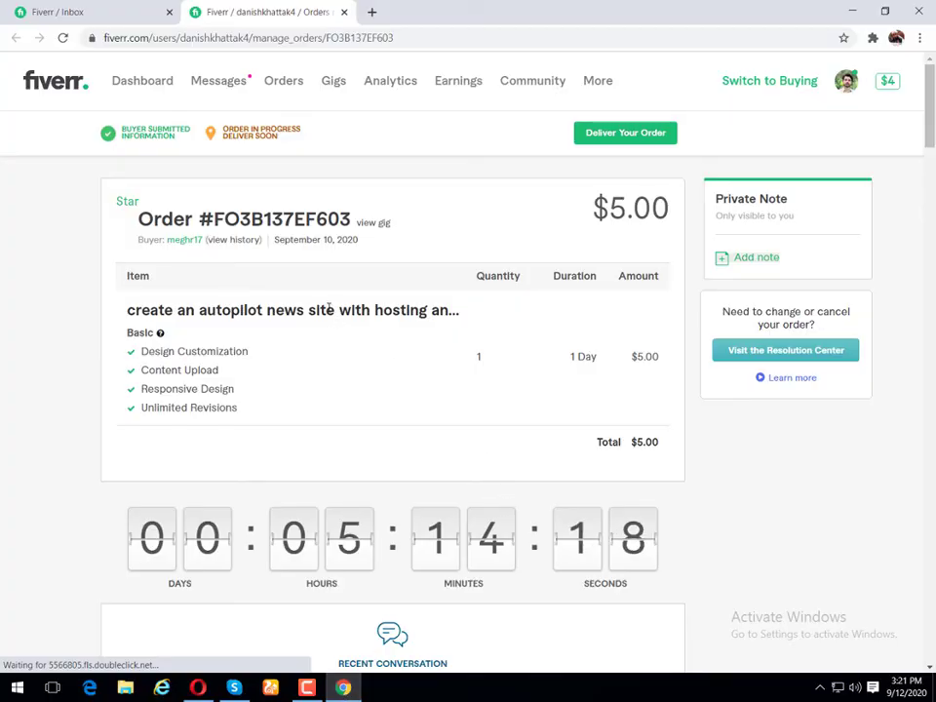
# Step: Scroll the Fiverr order's Recent Conversation down to Order Requirements and the Order Started notice
pyautogui.scroll(-1, 328, 308)
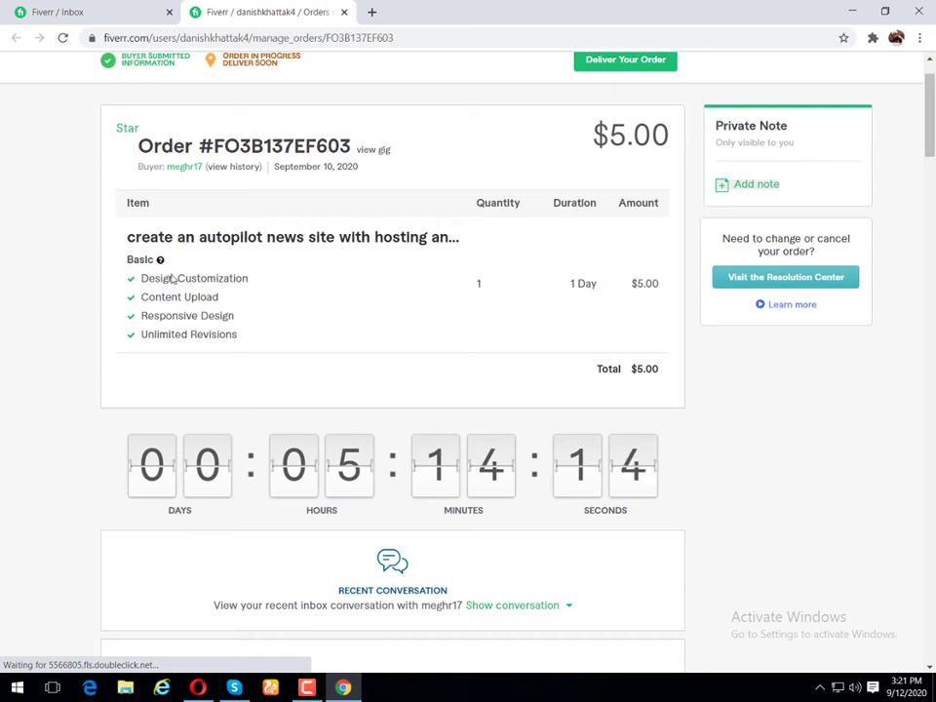
pyautogui.moveTo(145, 255)
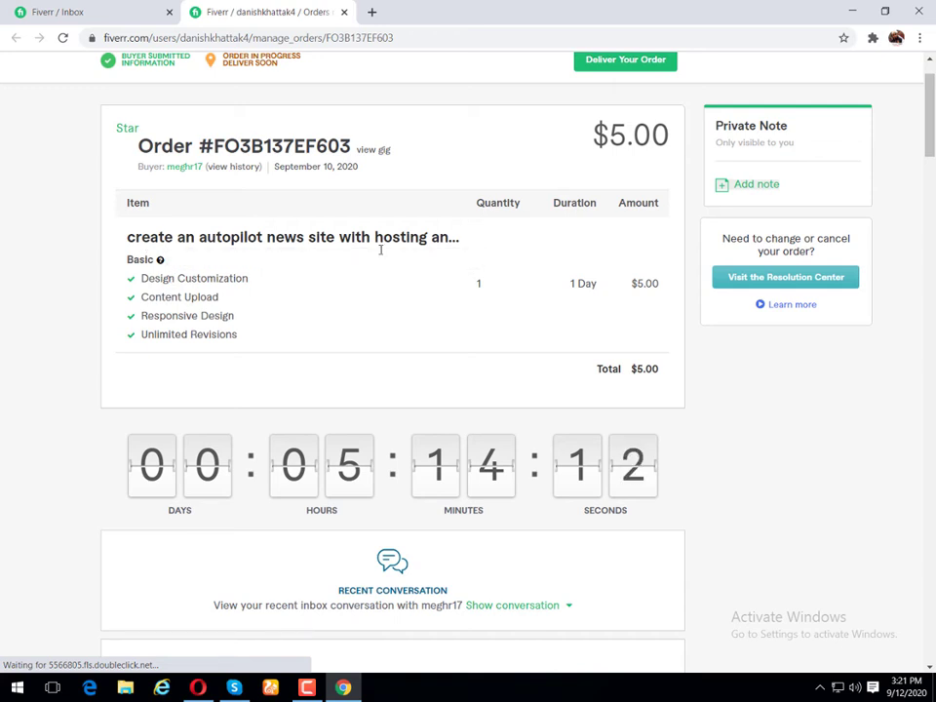
pyautogui.scroll(-3, 380, 263)
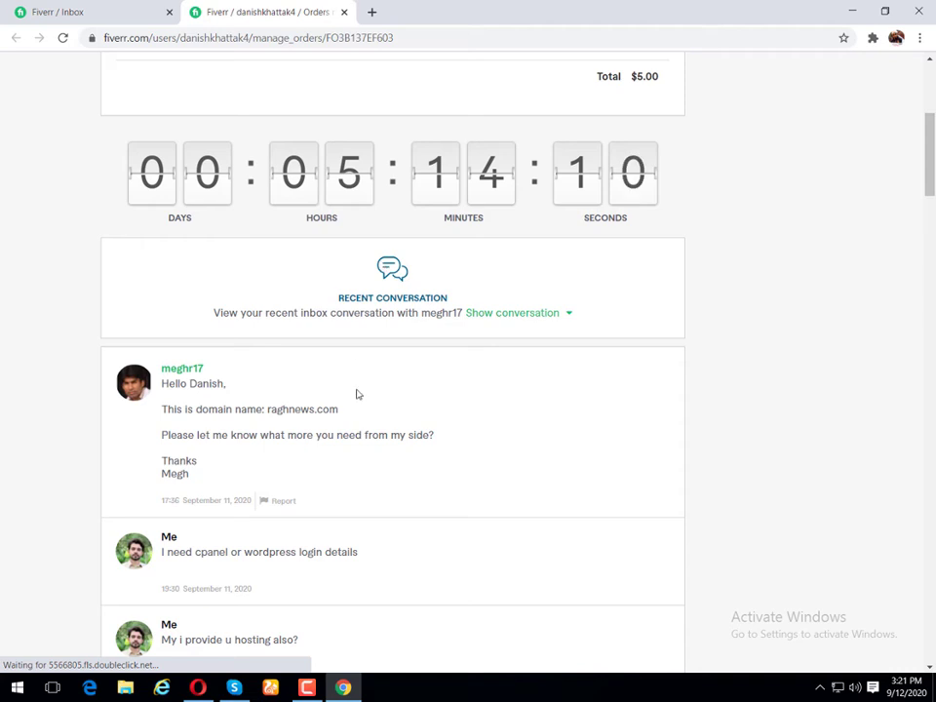
pyautogui.scroll(-2, 357, 390)
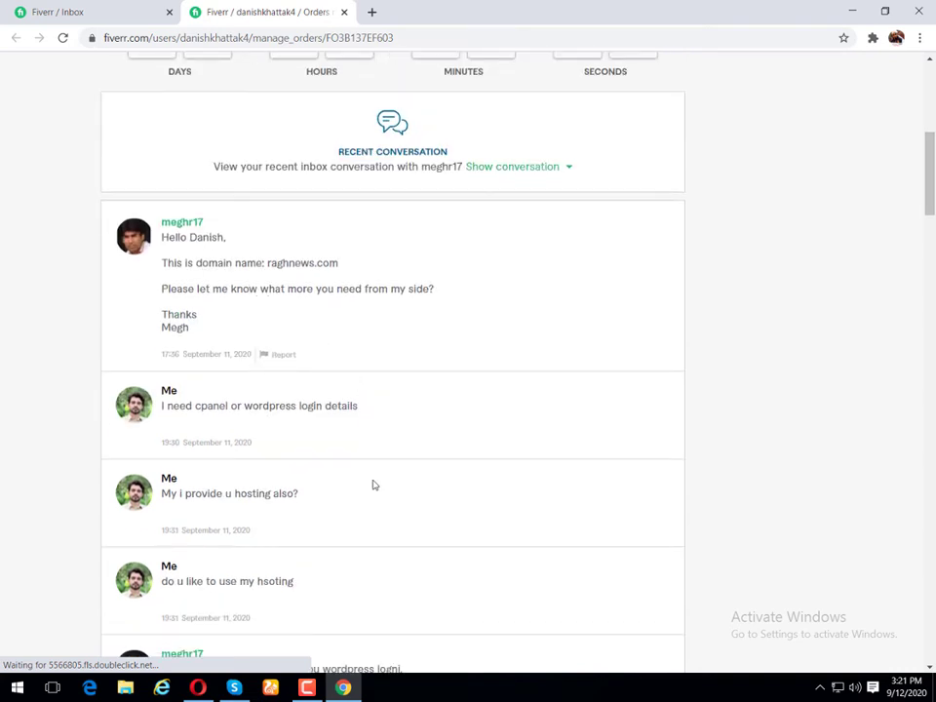
pyautogui.scroll(-2, 375, 484)
pyautogui.scroll(-2, 372, 484)
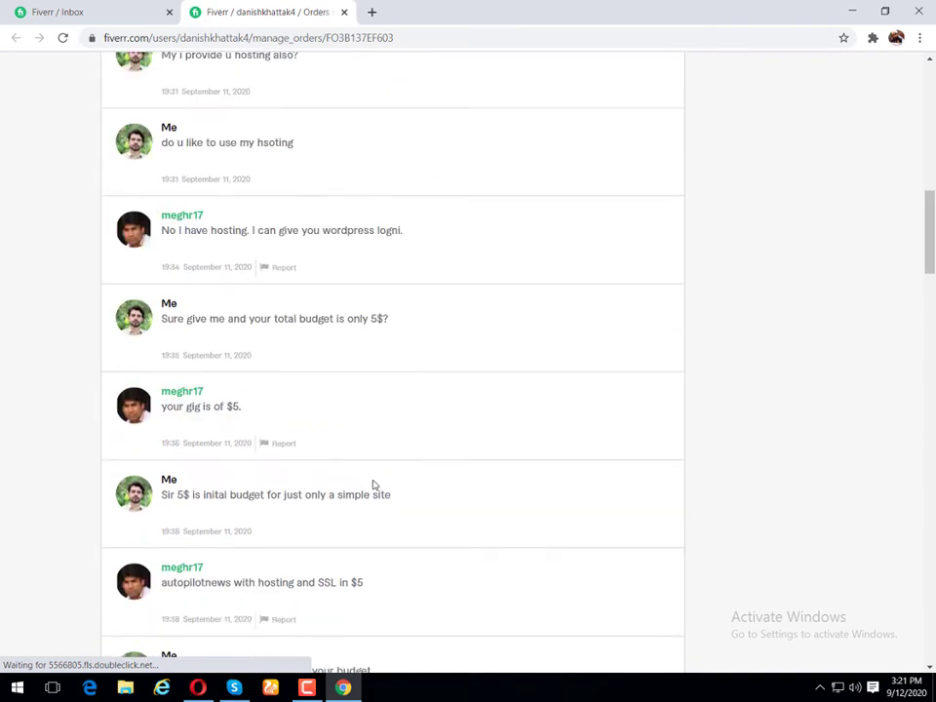
pyautogui.scroll(-5, 372, 484)
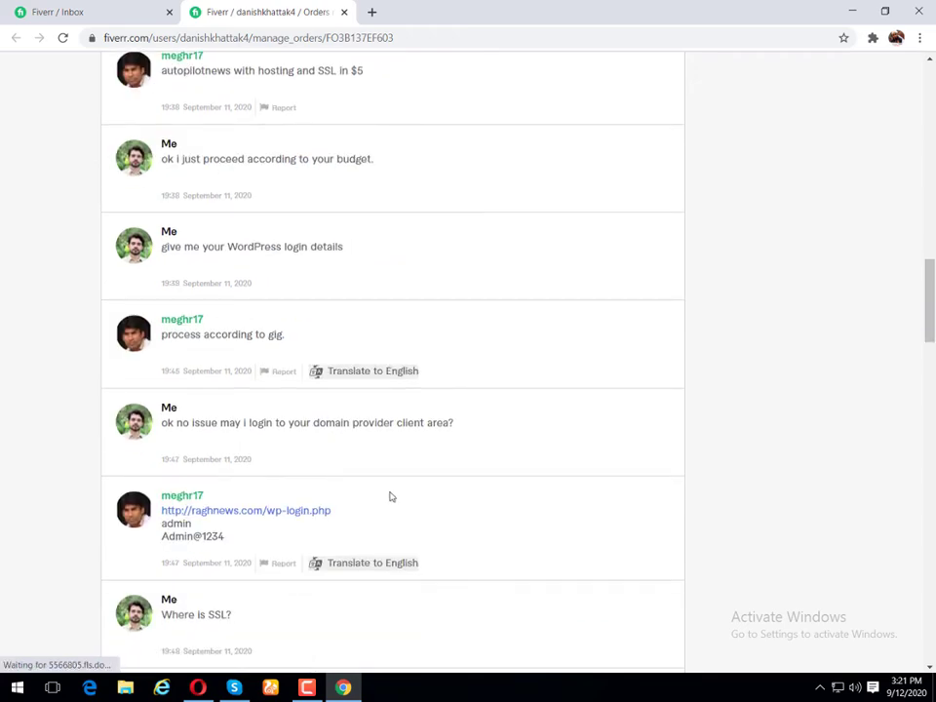
pyautogui.scroll(-6, 389, 497)
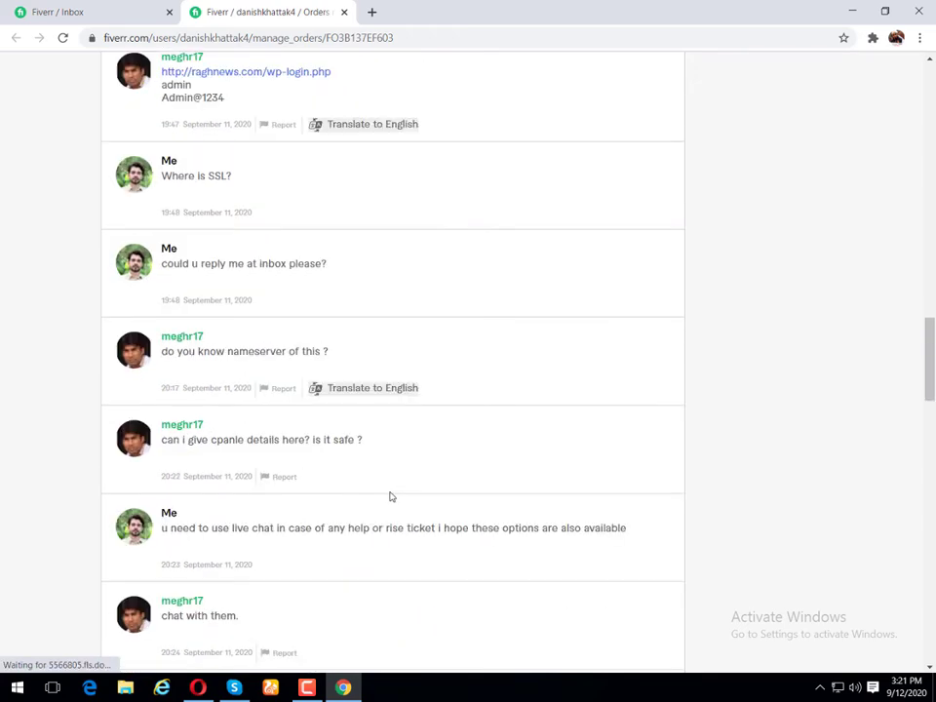
pyautogui.scroll(-3, 389, 497)
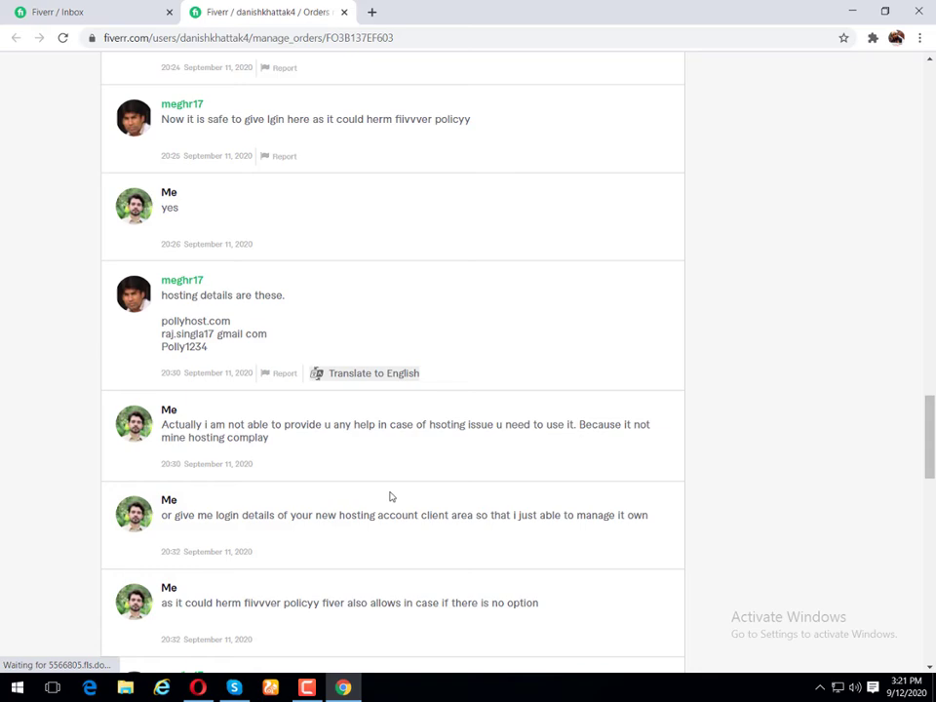
pyautogui.scroll(-3, 389, 497)
pyautogui.scroll(2, 389, 497)
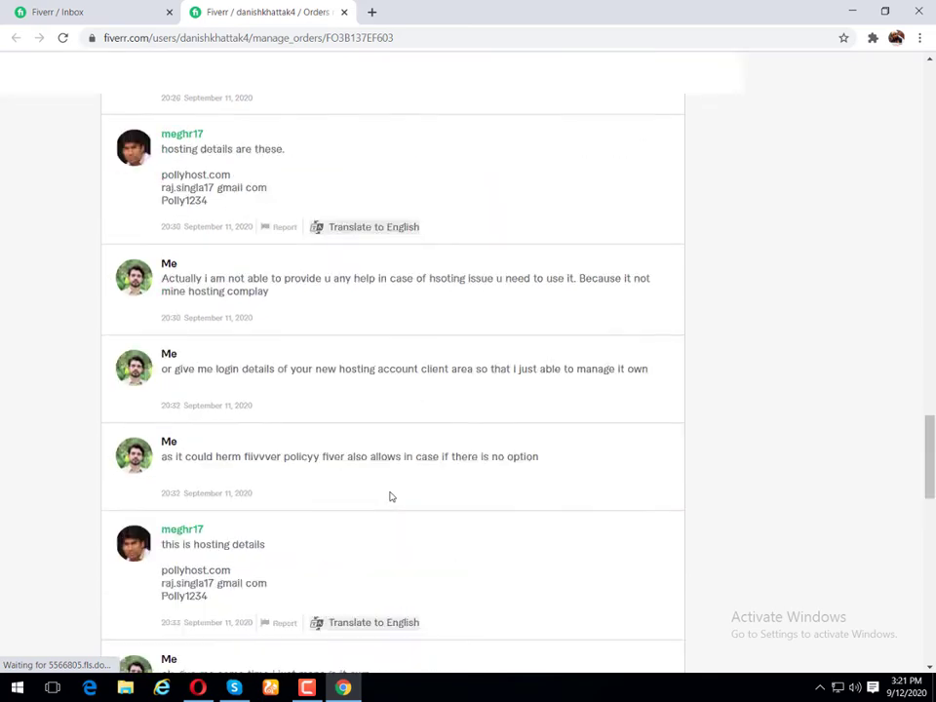
pyautogui.scroll(-3, 389, 497)
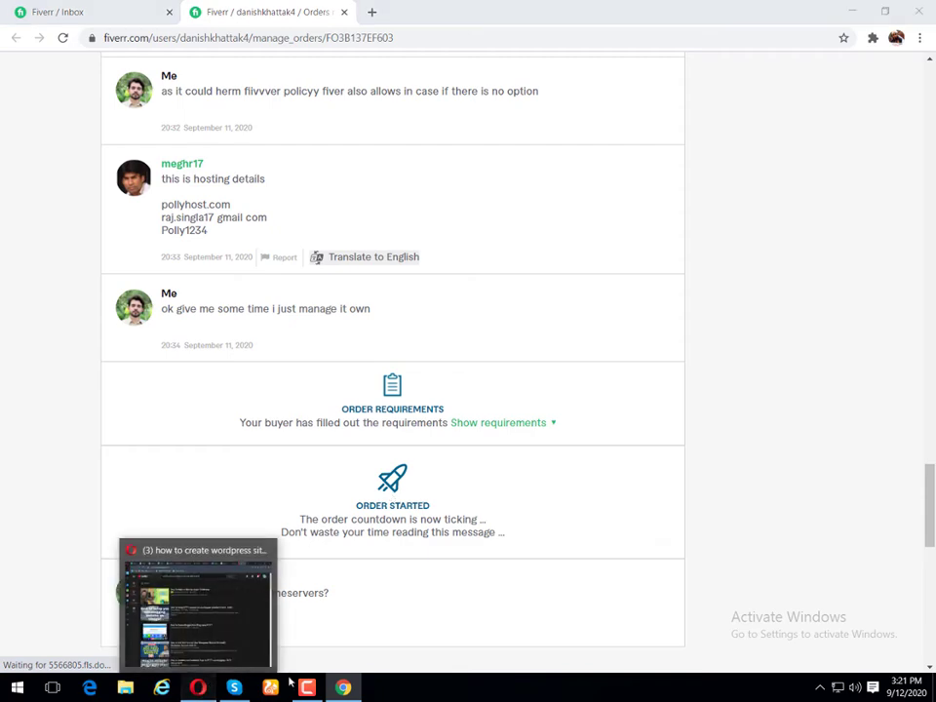
# Step: Switch to Opera's cPanel home tab and scroll to the Software and Advanced sections
pyautogui.click(201, 687)
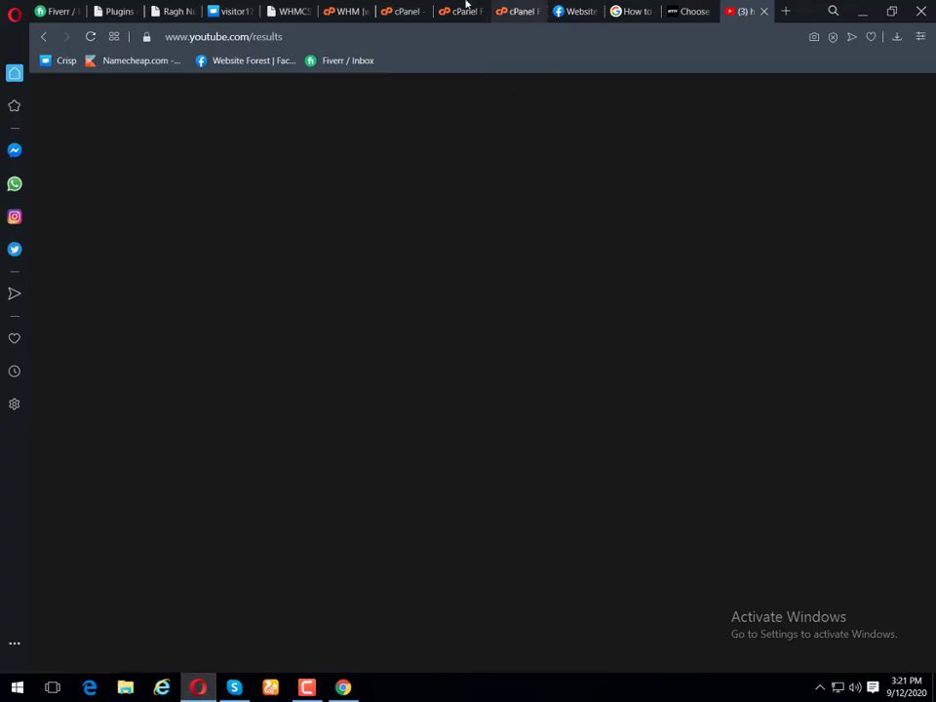
pyautogui.click(472, 9)
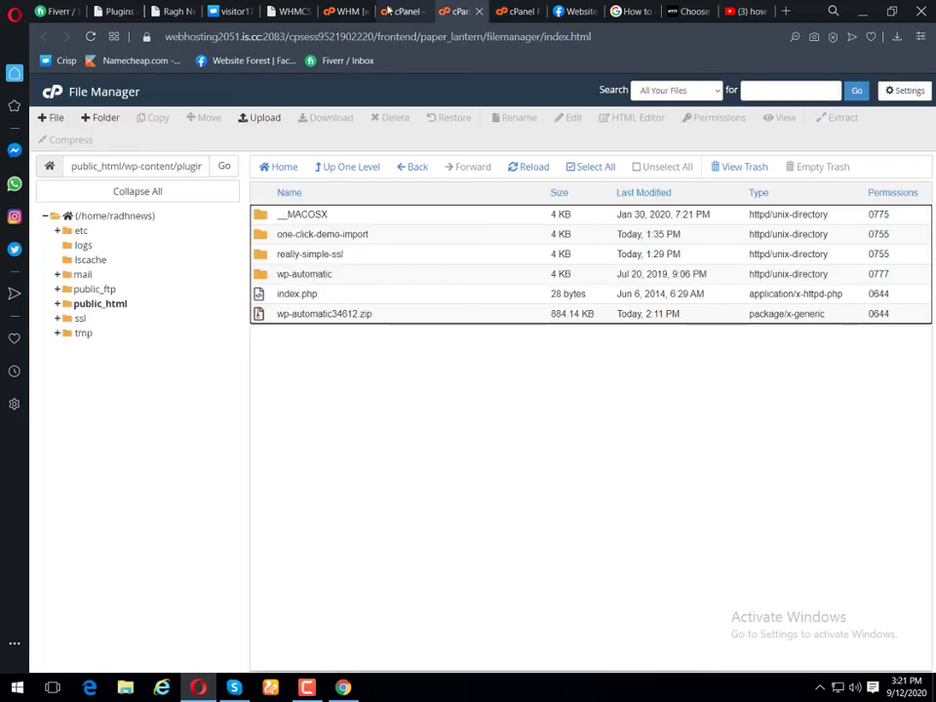
pyautogui.click(403, 9)
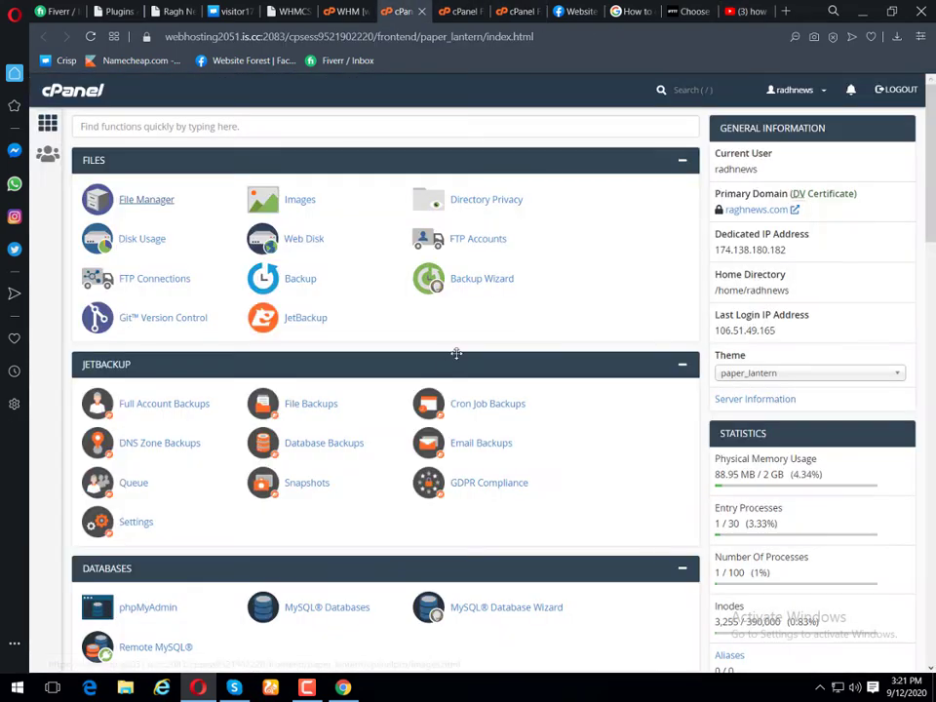
pyautogui.scroll(-3, 463, 355)
pyautogui.scroll(-10, 466, 361)
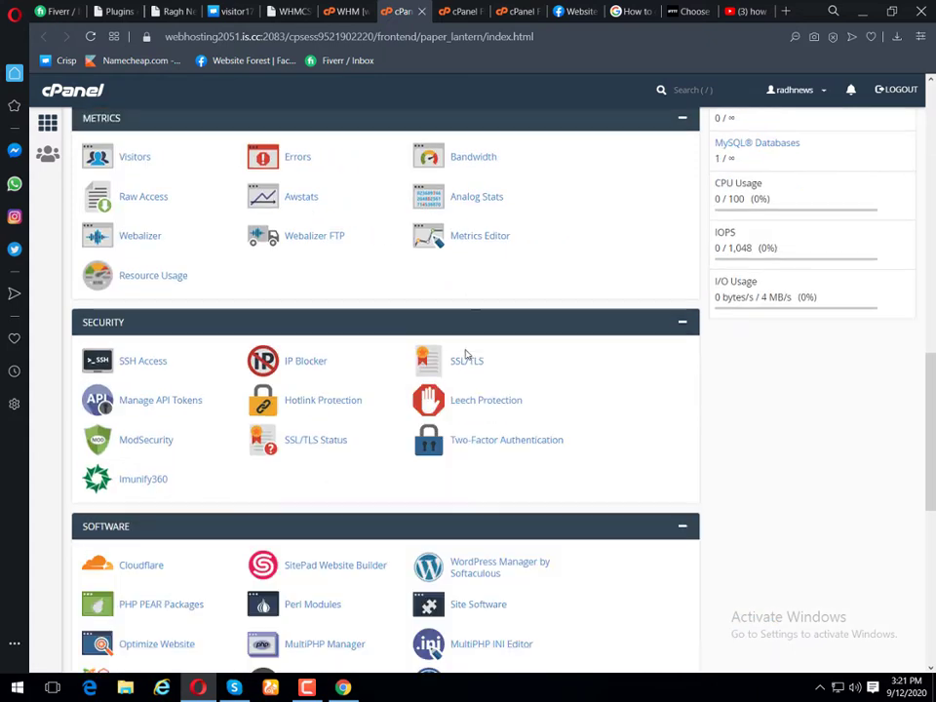
pyautogui.scroll(-4, 471, 382)
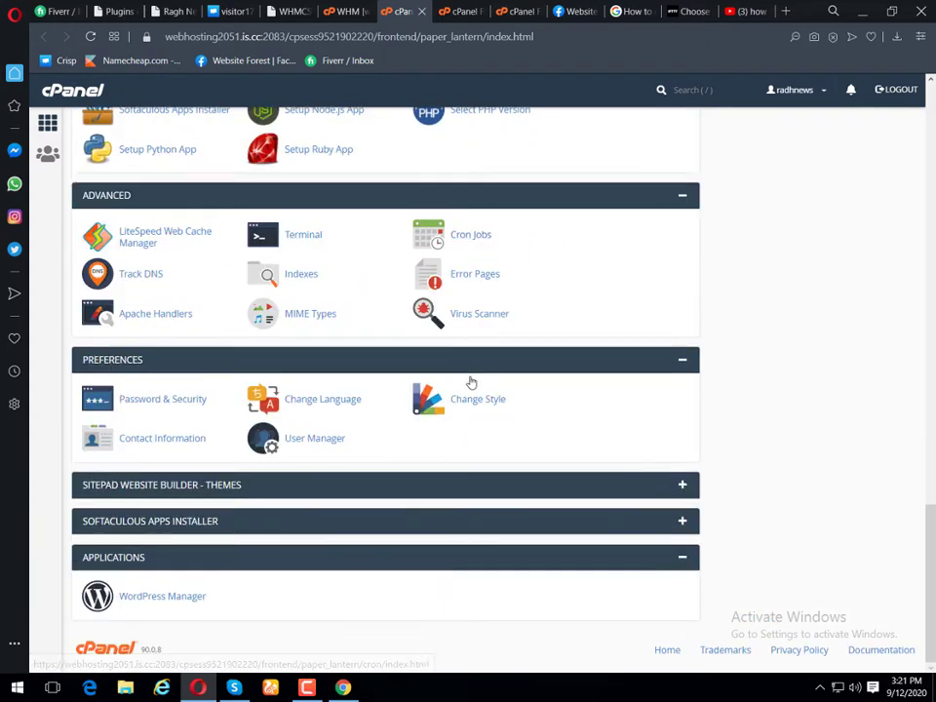
pyautogui.scroll(1, 265, 440)
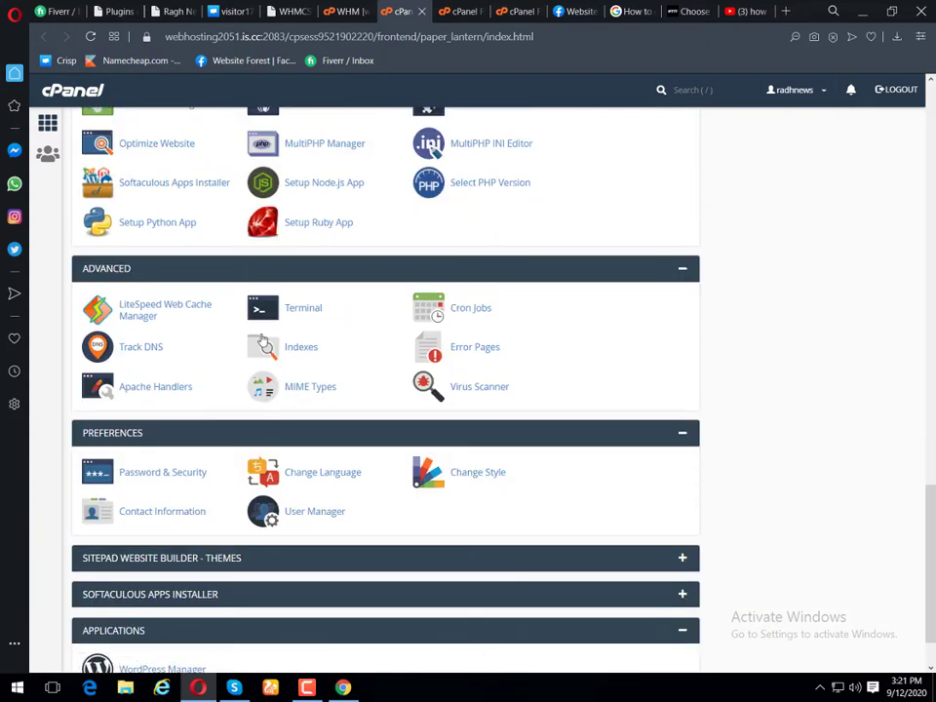
# Step: Launch Softaculous and start the WordPress install from the Blogs category
pyautogui.click(204, 183)
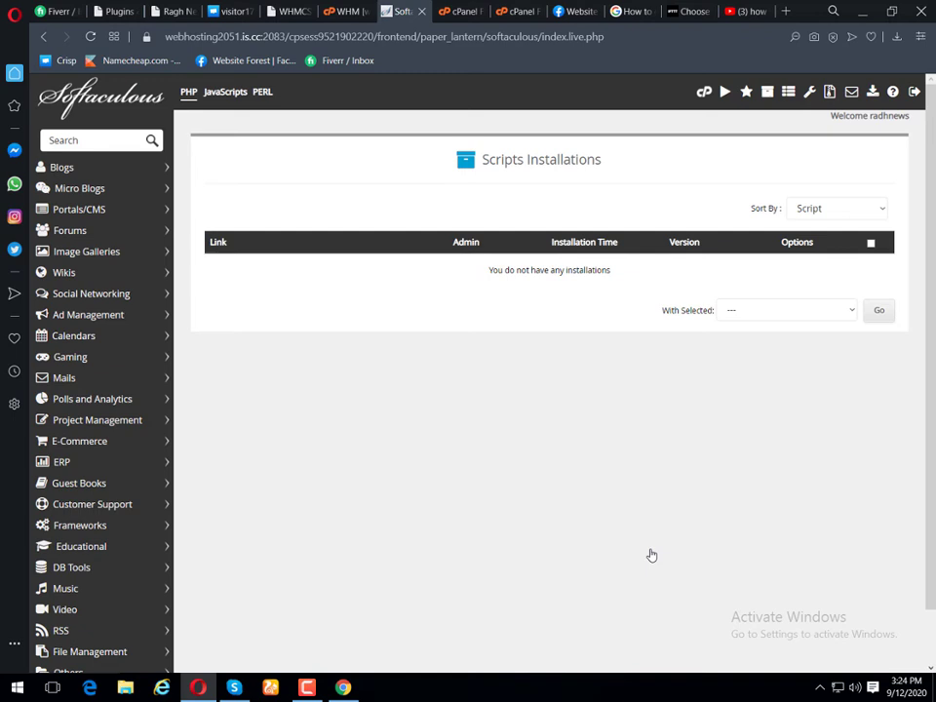
pyautogui.click(76, 172)
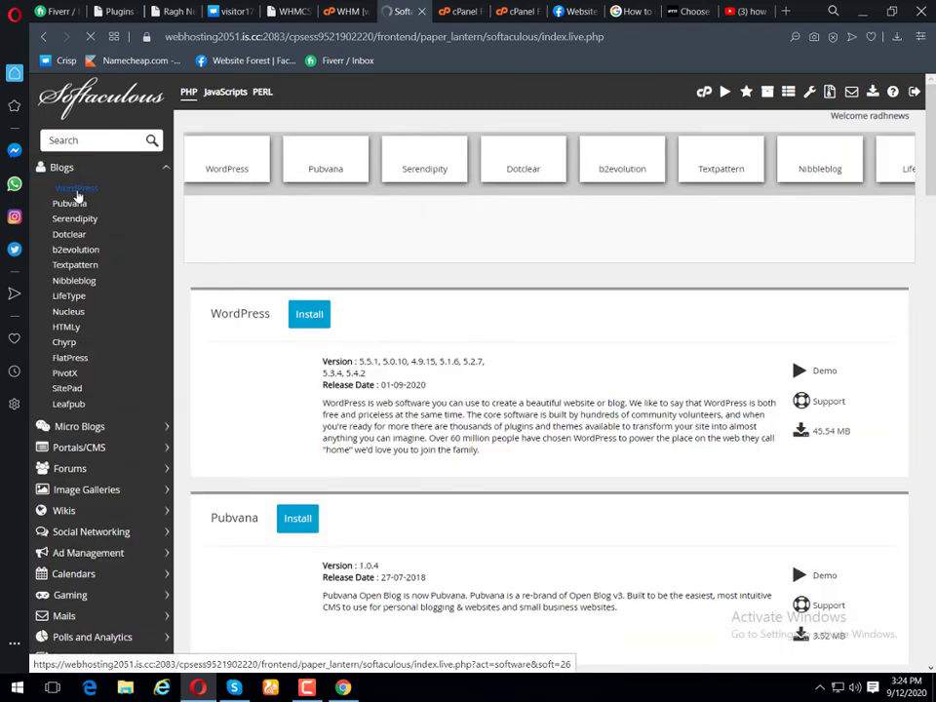
pyautogui.click(76, 188)
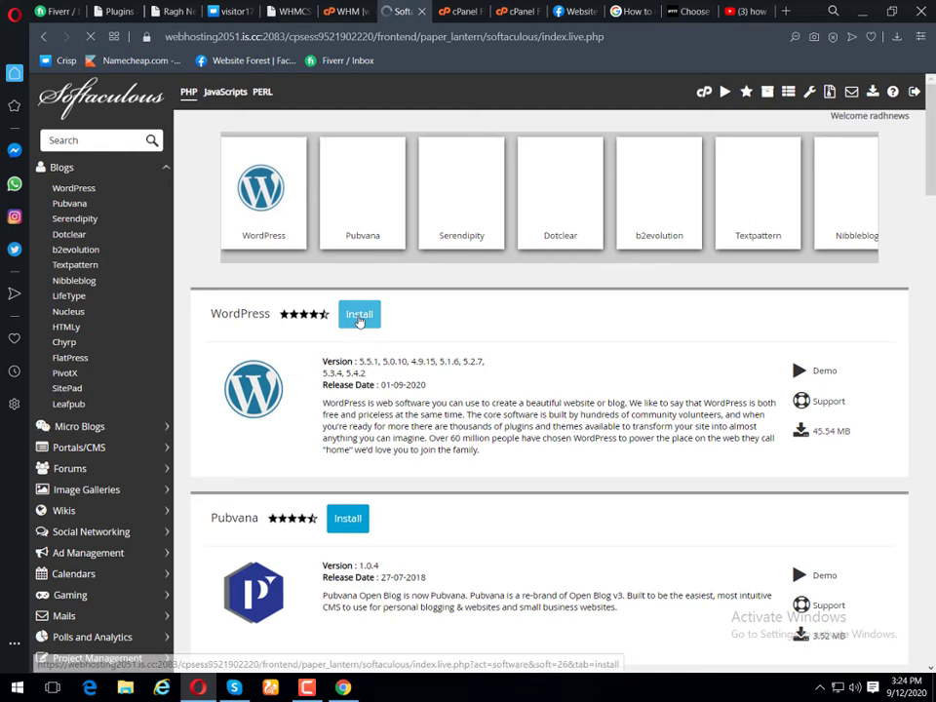
pyautogui.click(359, 318)
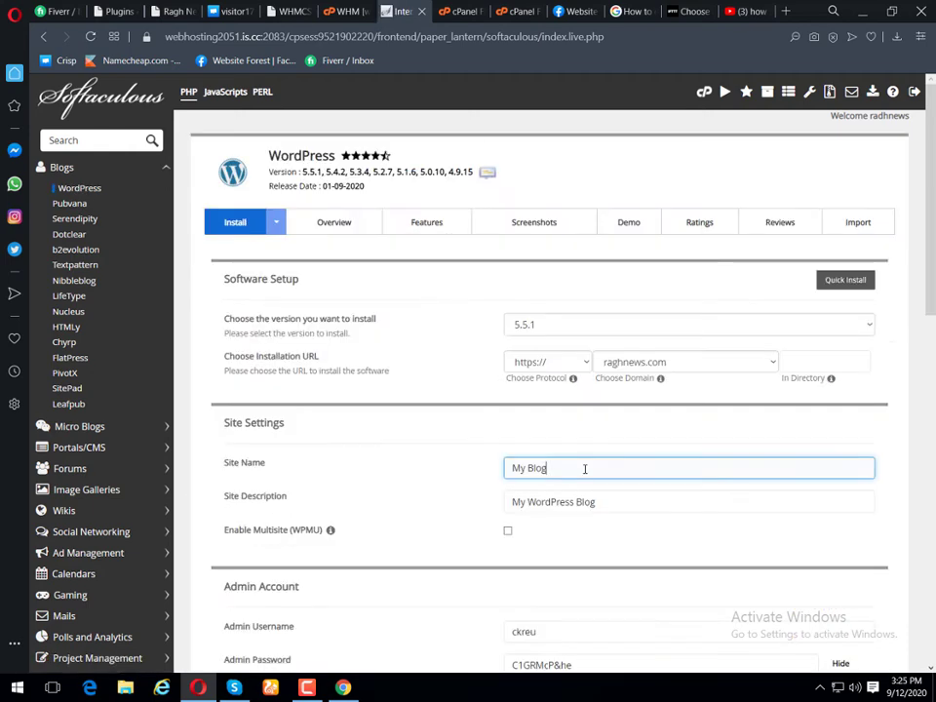
# Step: Name the site 'Ragh News' with description 'Largest news site', correcting the typo
pyautogui.hotkey('ctrl', 'a')
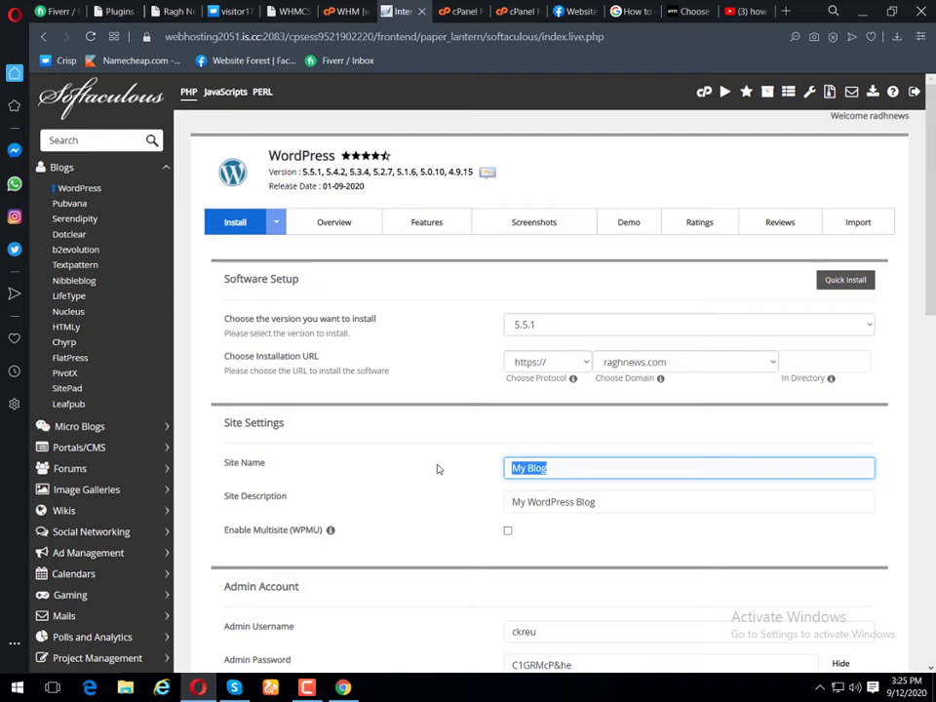
pyautogui.write('Ragh News')
pyautogui.press('Tab')
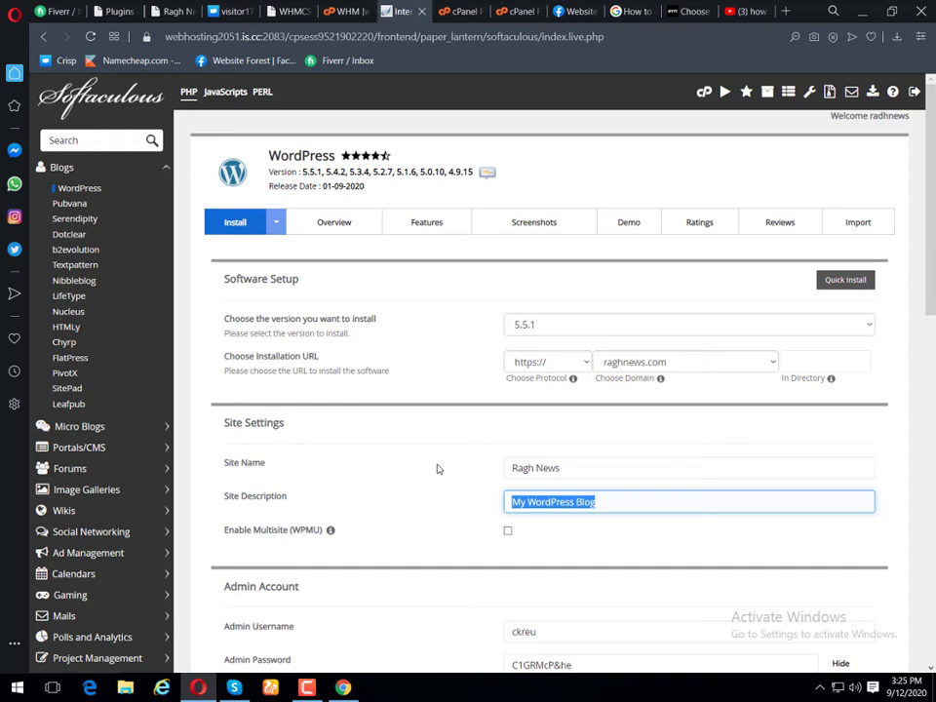
pyautogui.write('Lar')
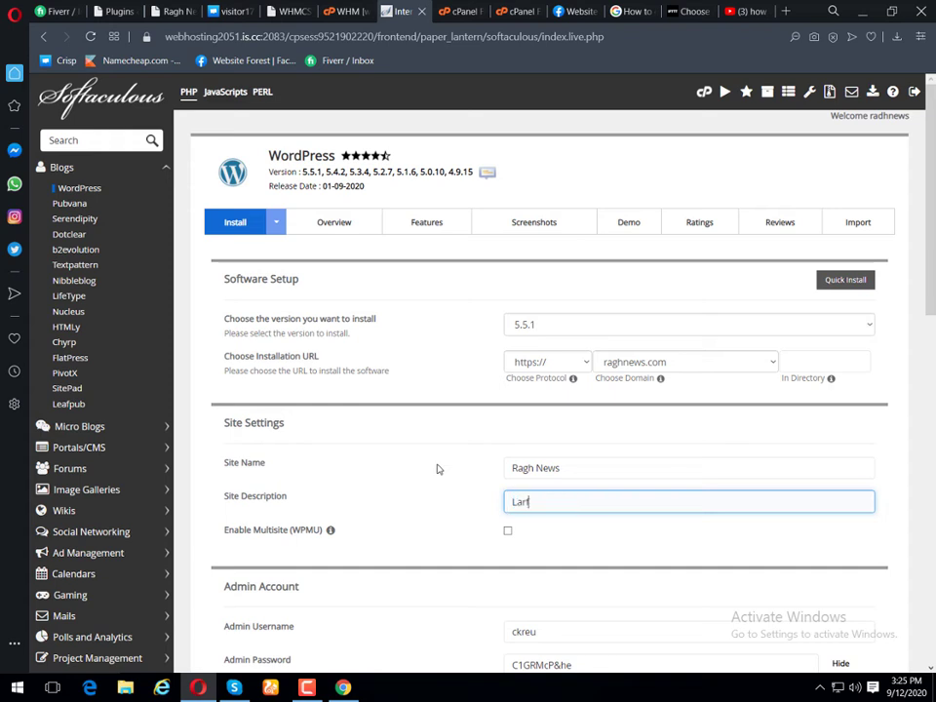
pyautogui.write('fest news site')
pyautogui.click(531, 502)
pyautogui.press('BackSpace')
pyautogui.write('g')
pyautogui.scroll(-2, 484, 485)
# Step: Set the admin username to 'admin', enter the admin password, and select the admin e-mail value
pyautogui.click(531, 486)
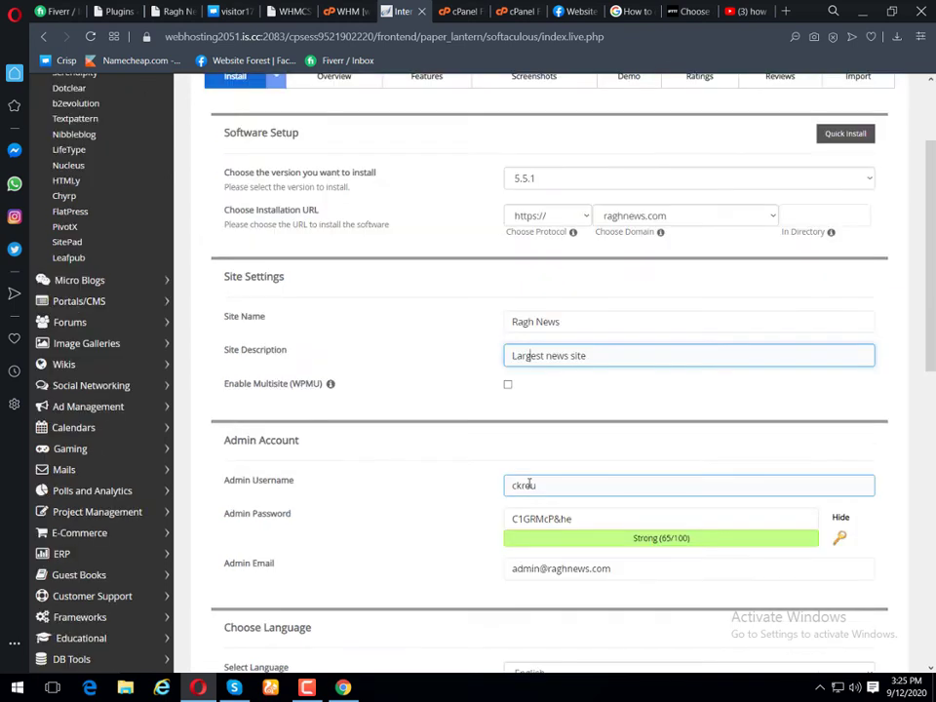
pyautogui.moveTo(552, 486); pyautogui.dragTo(475, 492)
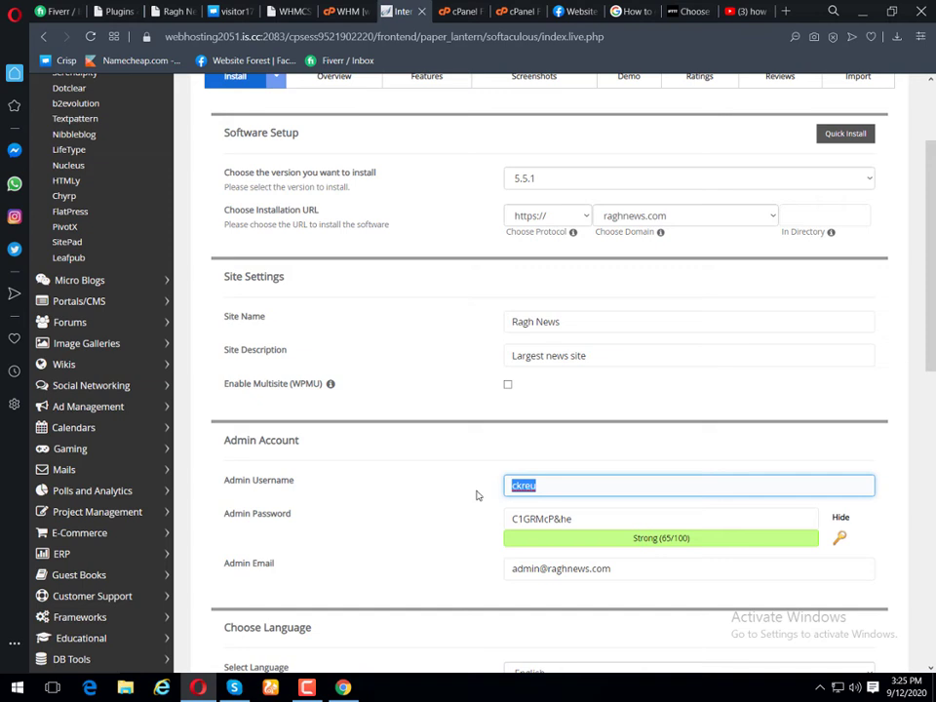
pyautogui.write('admin')
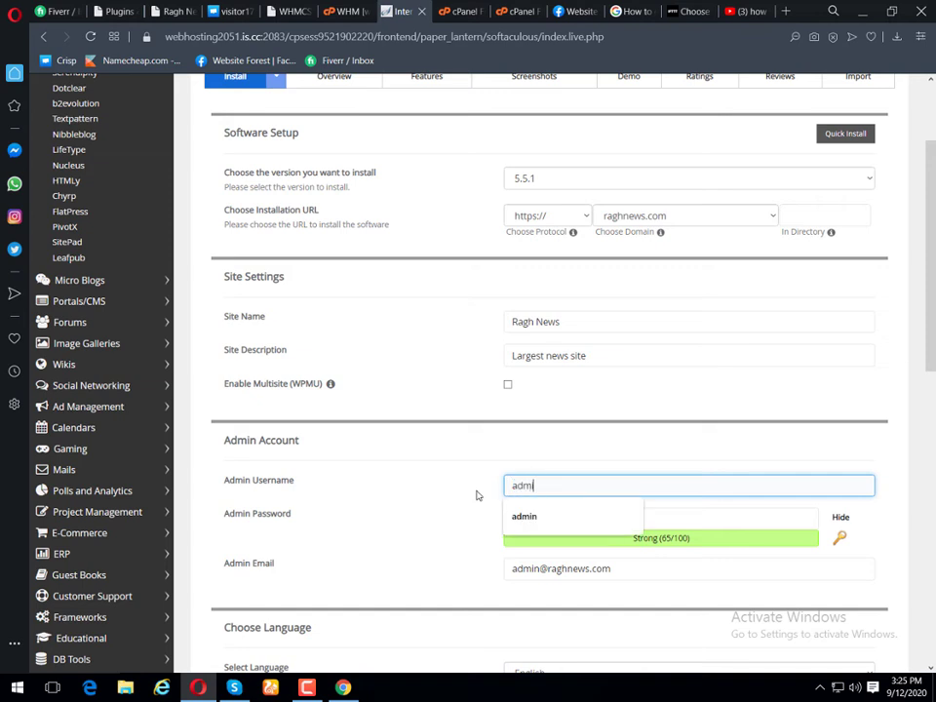
pyautogui.press('Tab')
pyautogui.write('a')
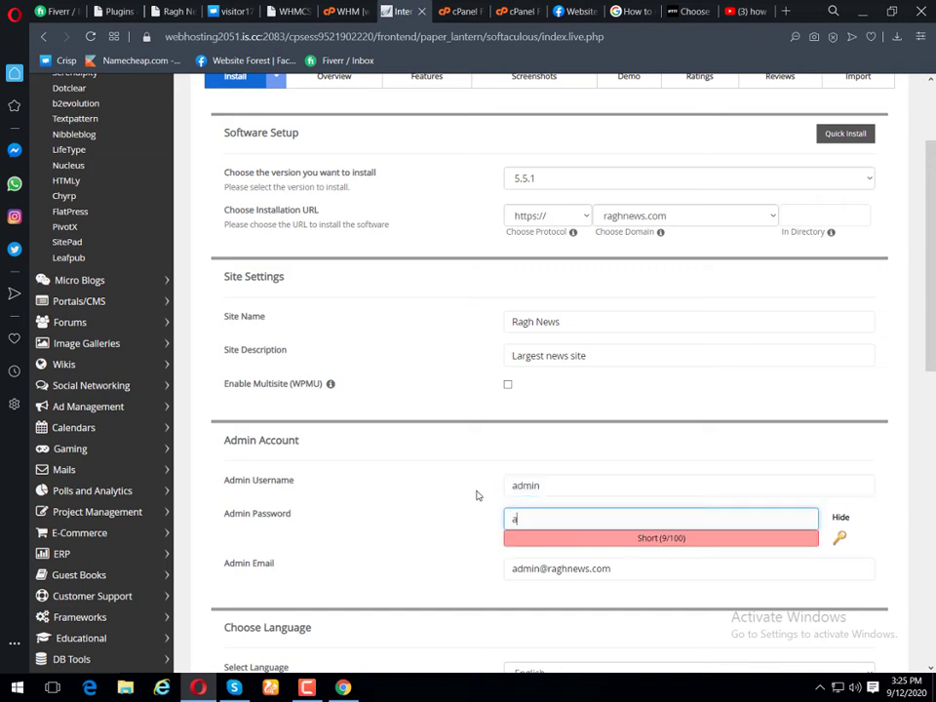
pyautogui.write('dmin123')
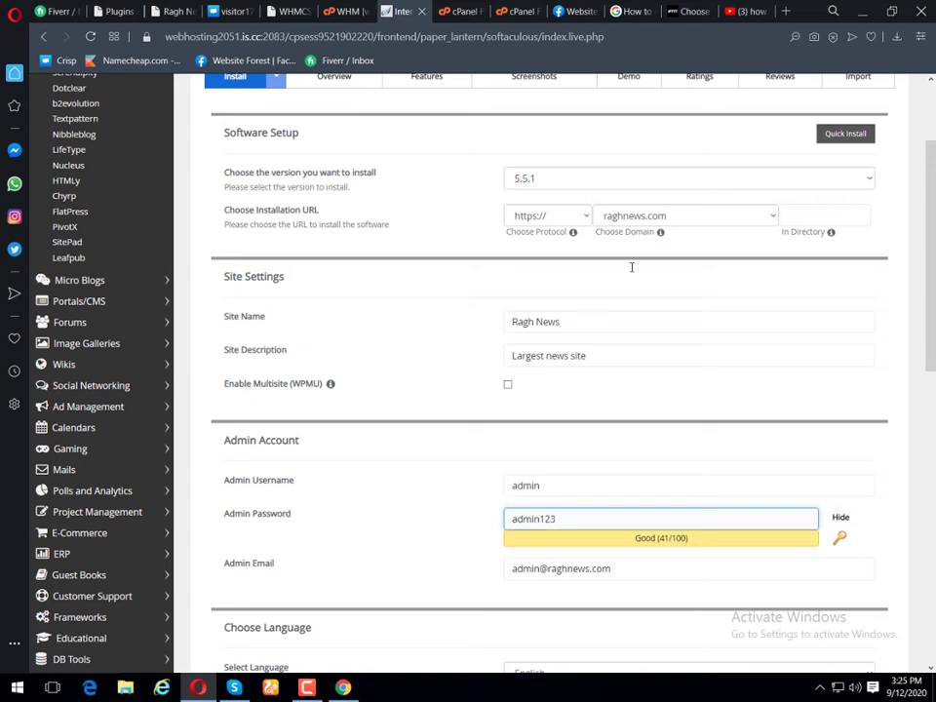
pyautogui.scroll(-3, 632, 267)
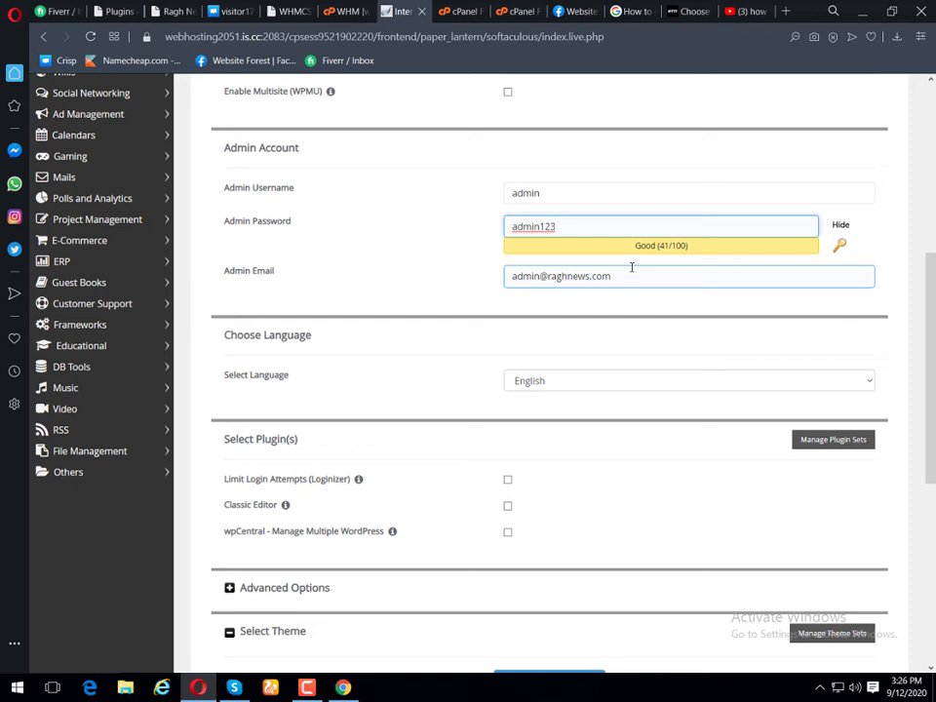
pyautogui.click(632, 274)
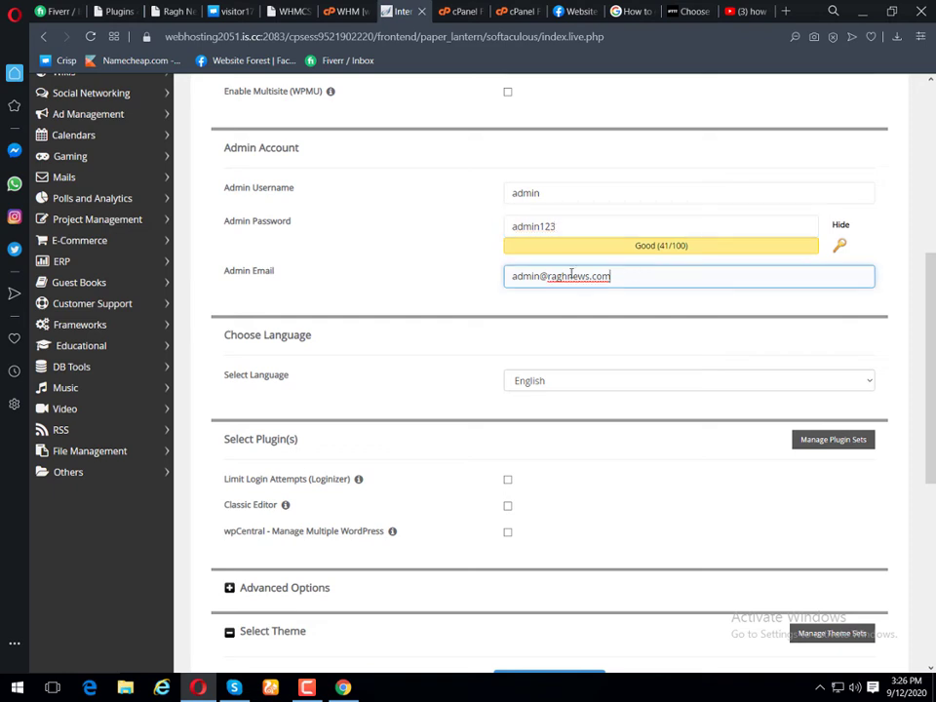
pyautogui.moveTo(633, 274); pyautogui.dragTo(378, 267)
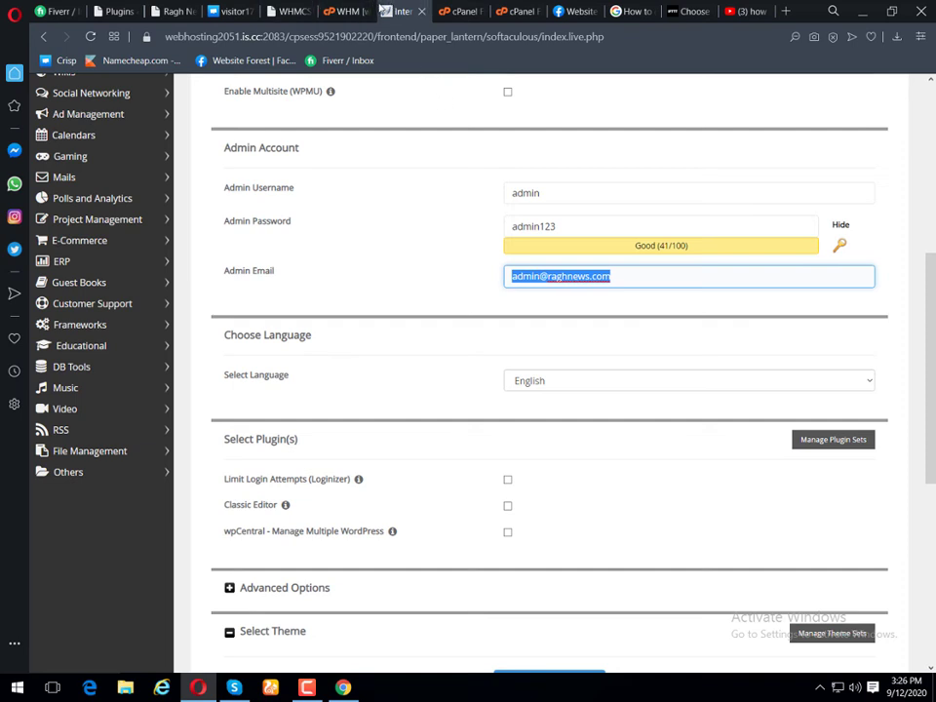
# Step: In WHM's account list, select the raghnews account's contact e-mail for copying
pyautogui.hotkey('ctrl', 'shift', 'Tab')
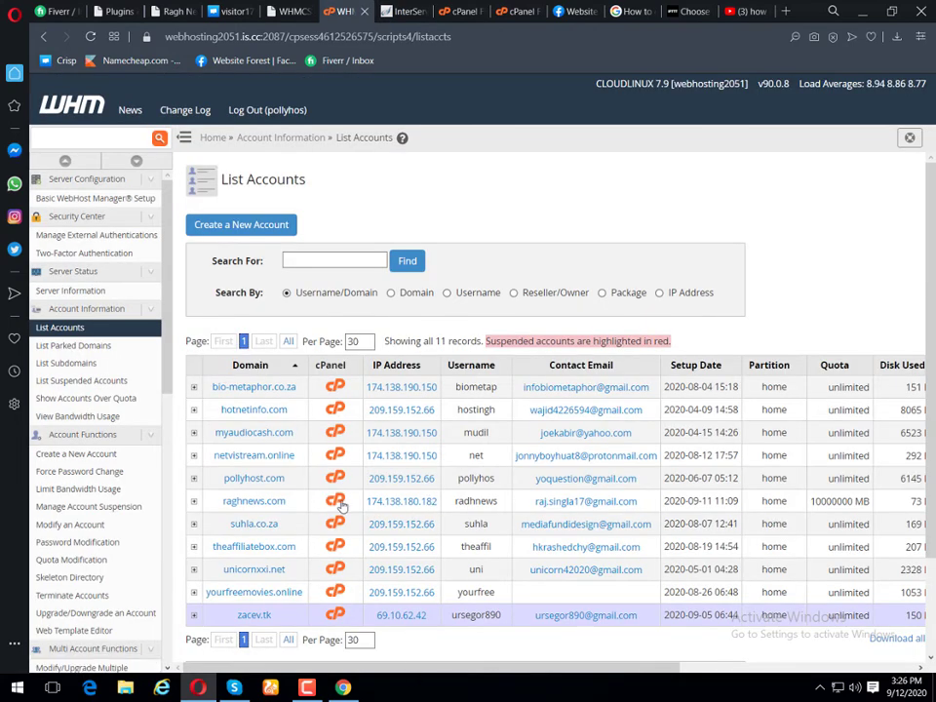
pyautogui.doubleClick(400, 500)
pyautogui.click(435, 537)
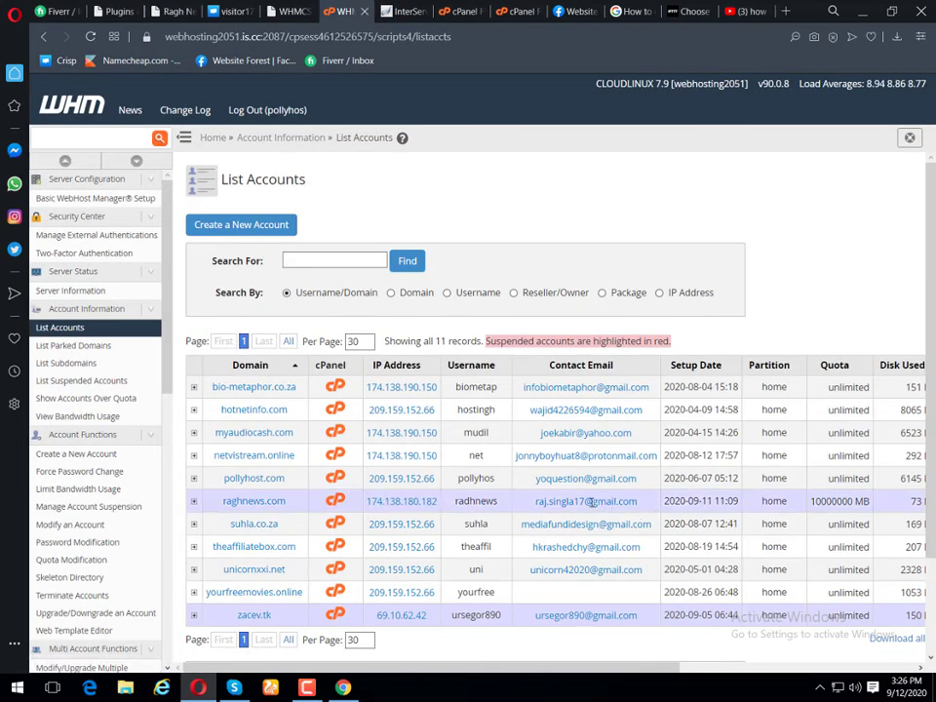
pyautogui.tripleClick(591, 501)
pyautogui.hotkey('ctrl', 'c')
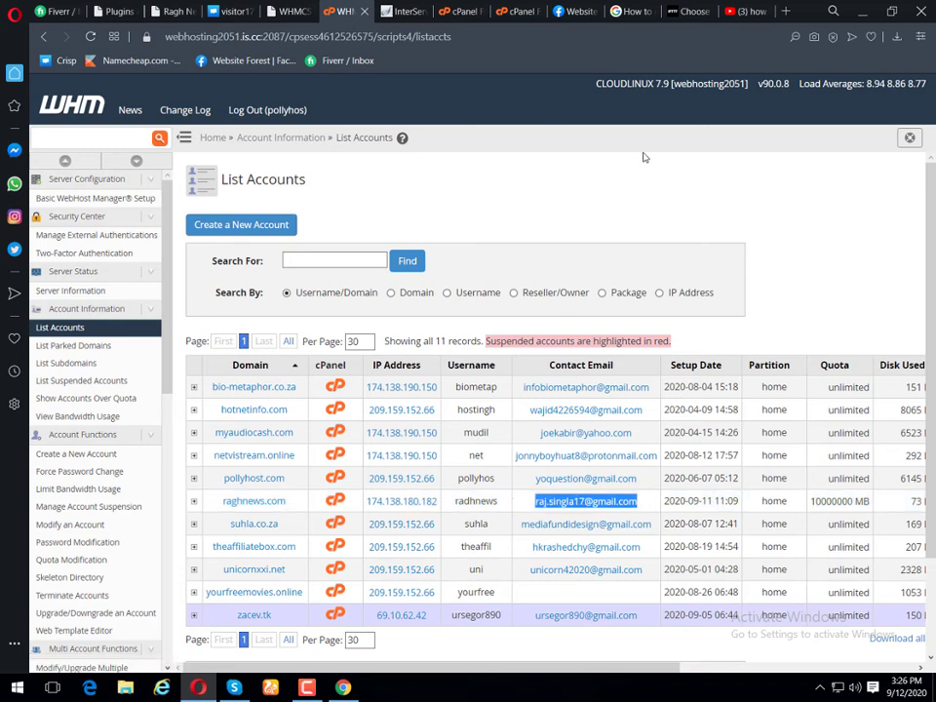
# Step: Paste the raghnews contact e-mail as the admin e-mail and run the WordPress installation
pyautogui.hotkey('ctrl', 'Tab')
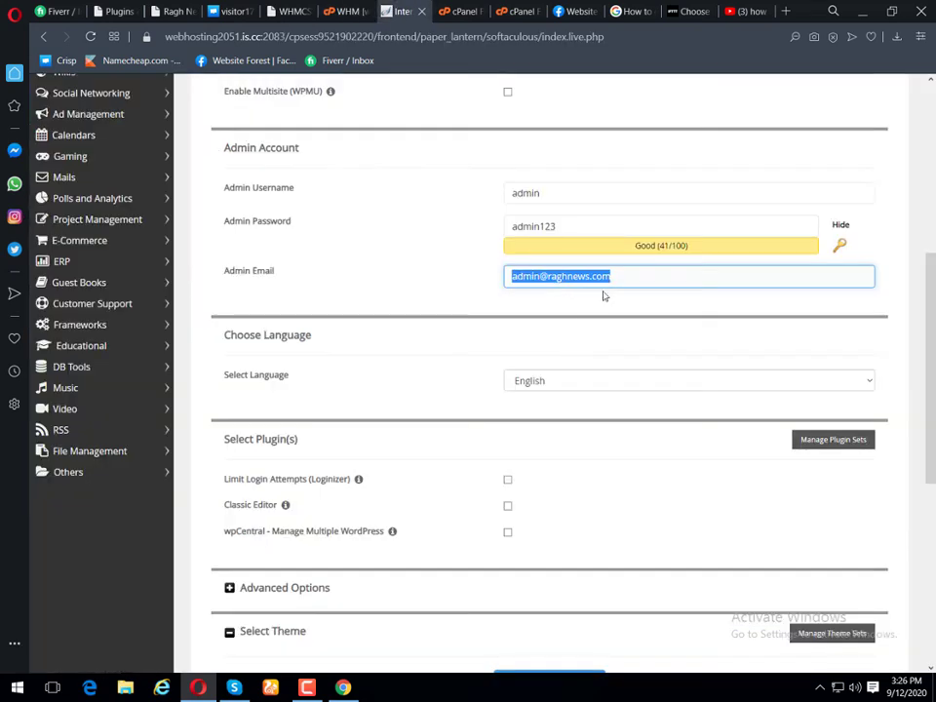
pyautogui.hotkey('ctrl', 'v')
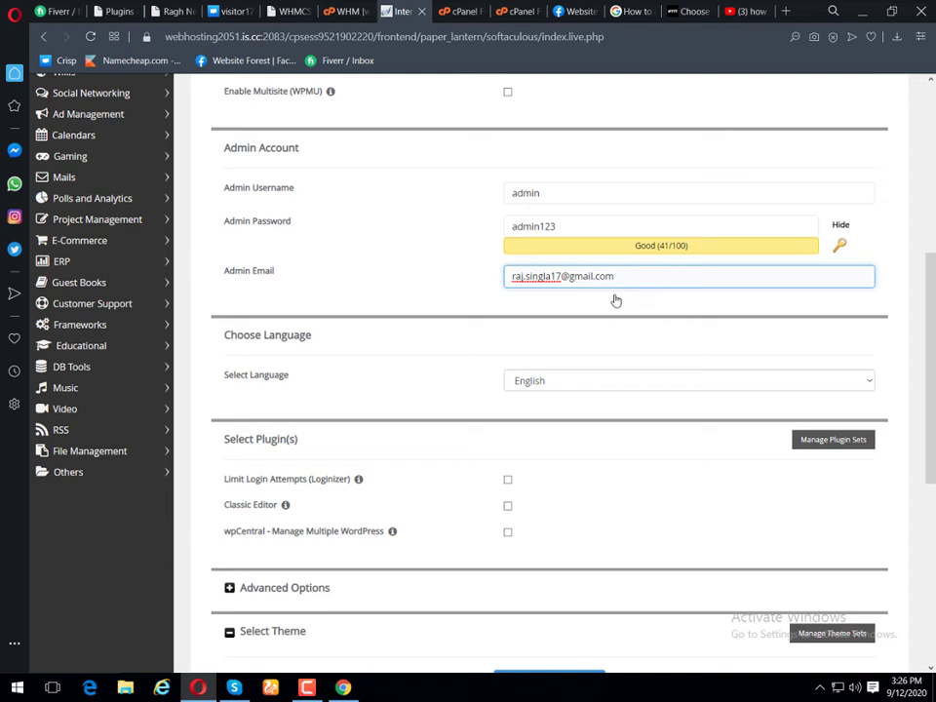
pyautogui.scroll(-5, 615, 300)
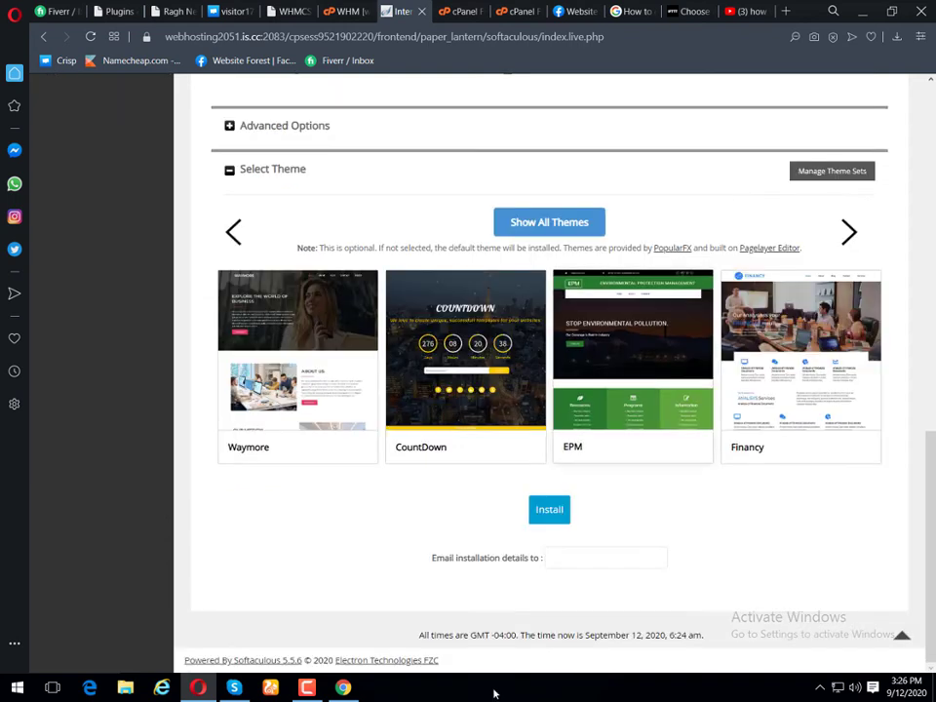
pyautogui.click(549, 510)
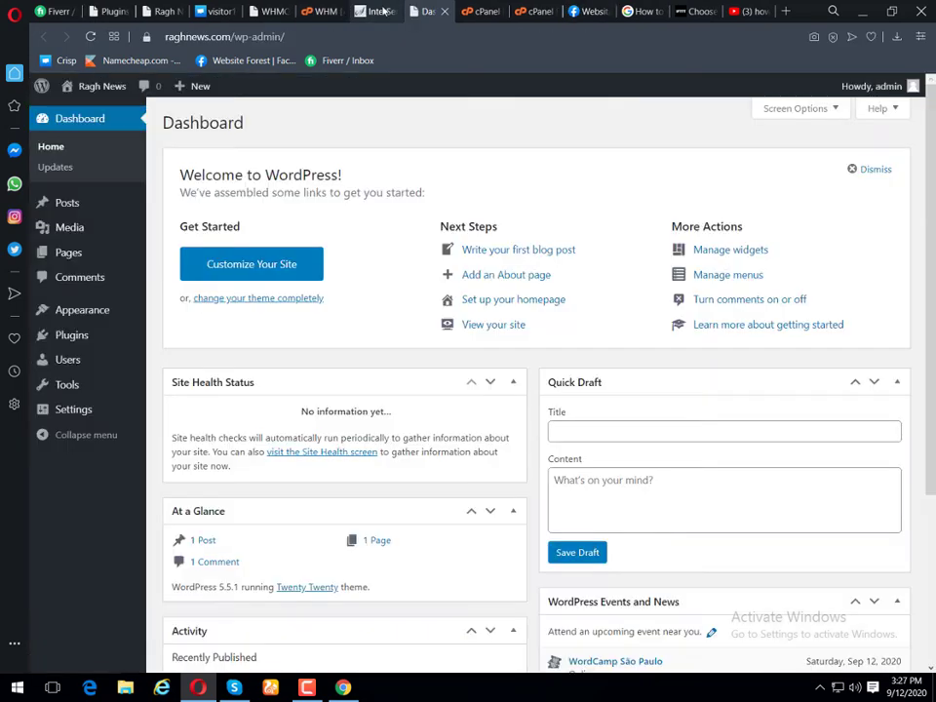
# Step: View the new Ragh News front page with its Hello world! post, then return to the dashboard
pyautogui.click(399, 11)
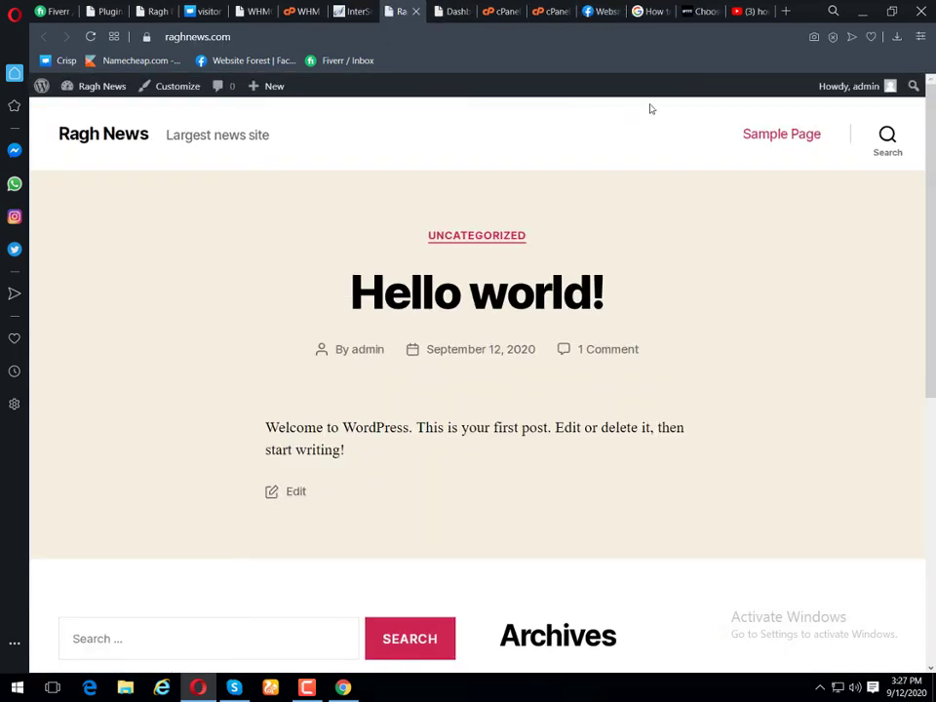
pyautogui.scroll(-5, 644, 224)
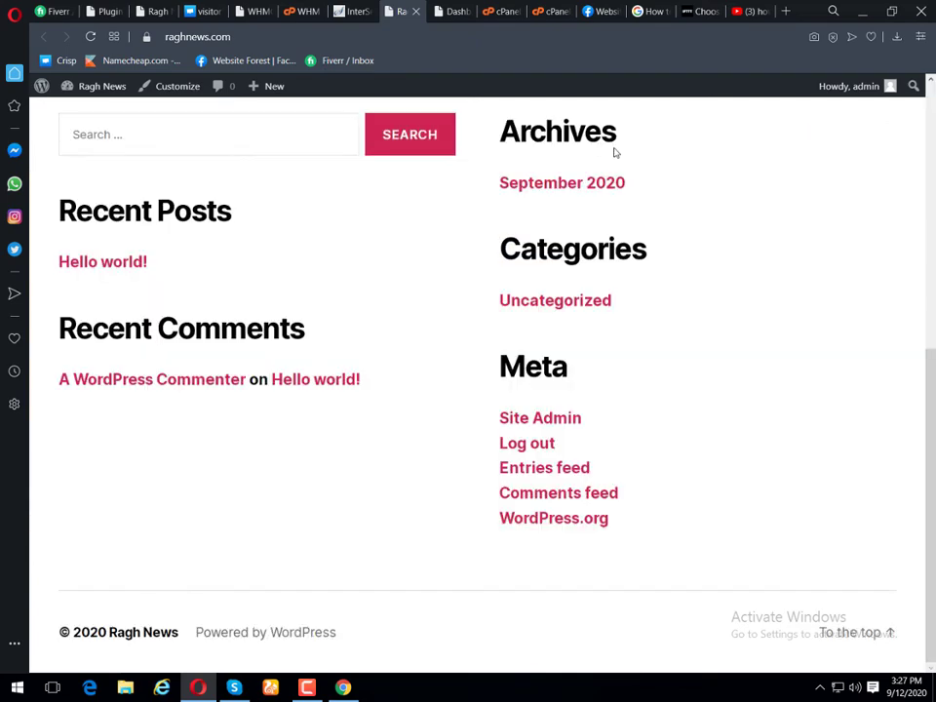
pyautogui.scroll(5, 612, 150)
pyautogui.click(465, 10)
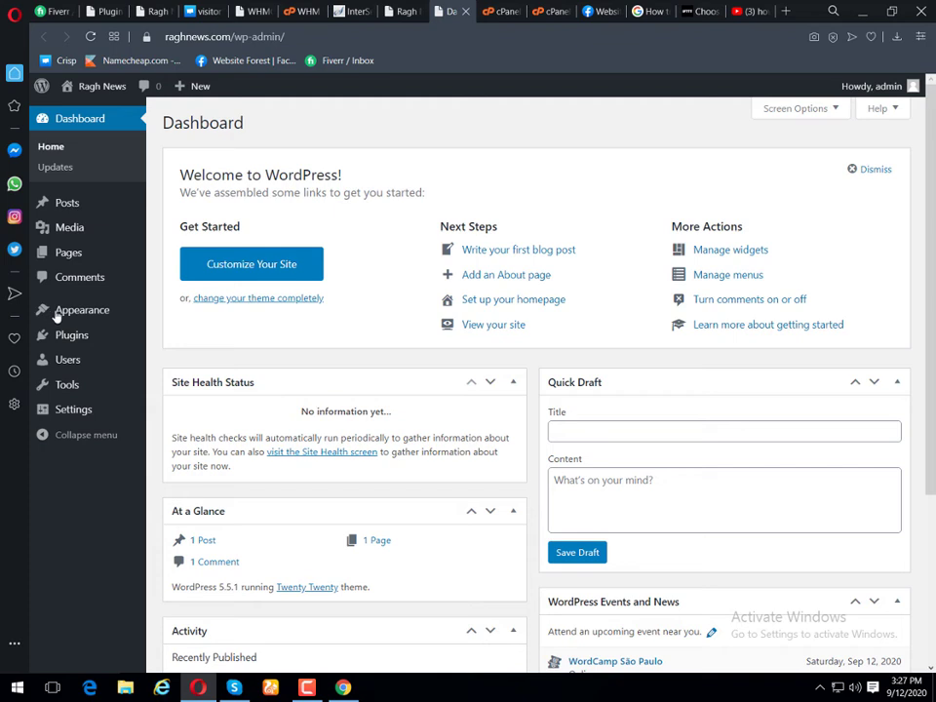
pyautogui.moveTo(56, 312)
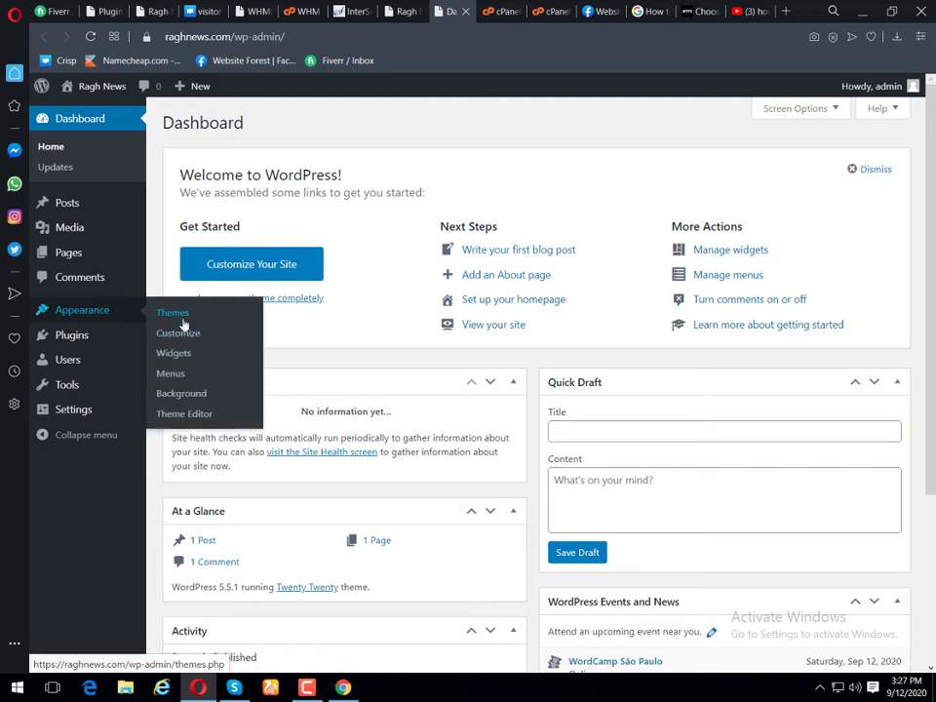
# Step: Search Add Themes for 'newsup', install the Newsup theme and activate it
pyautogui.click(185, 314)
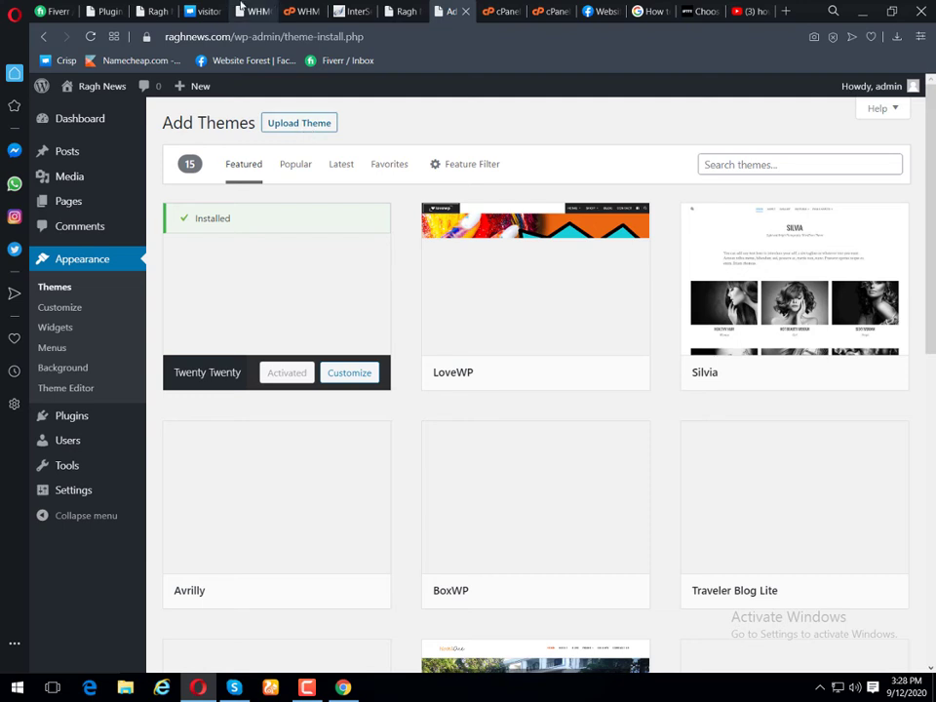
pyautogui.click(742, 165)
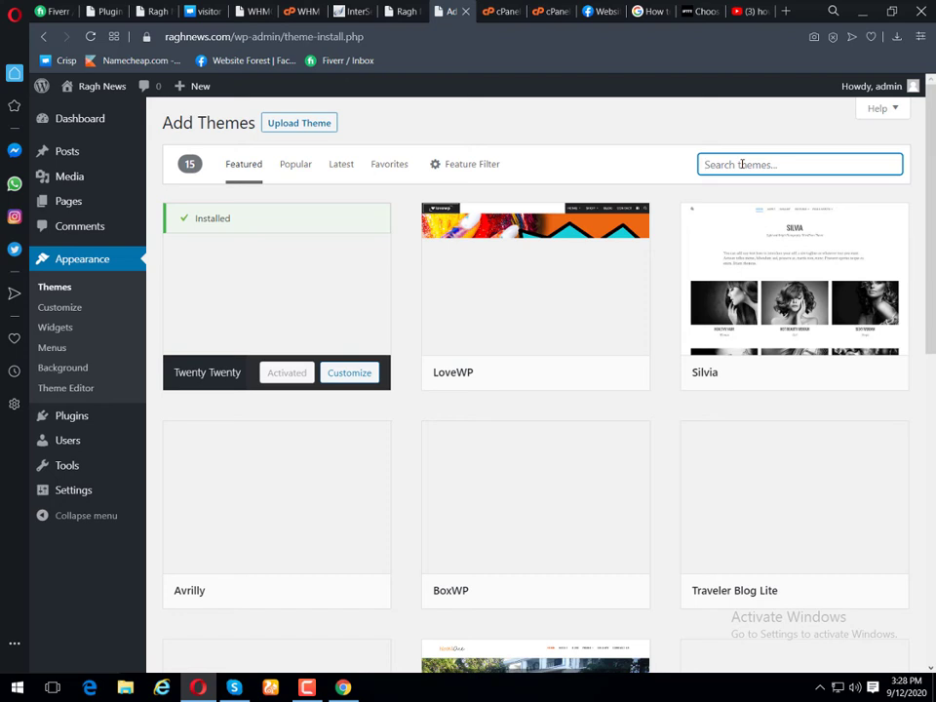
pyautogui.write('newsup')
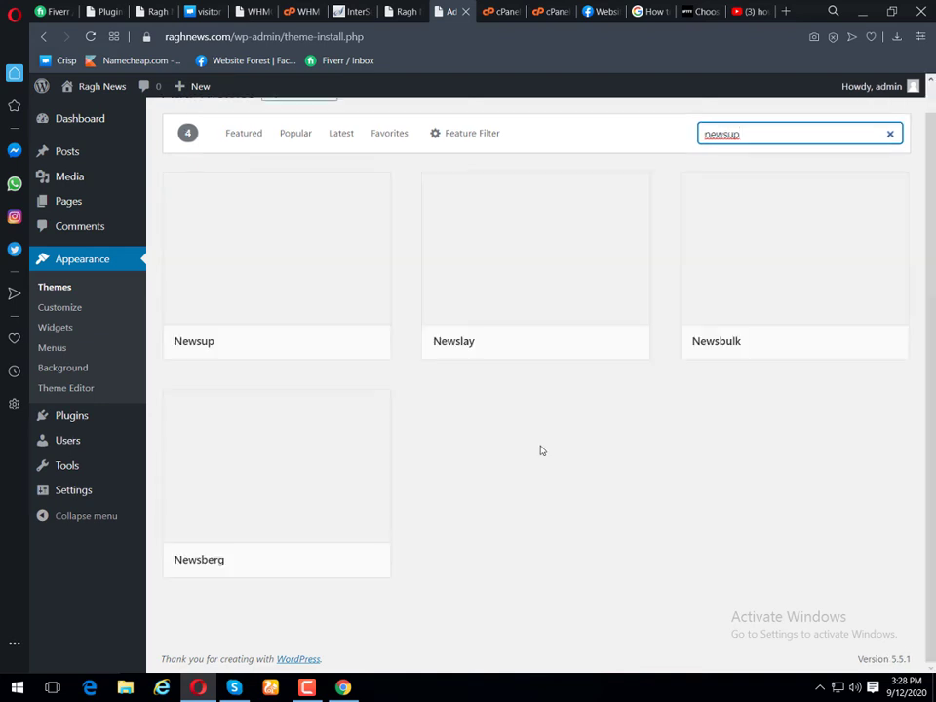
pyautogui.moveTo(355, 353)
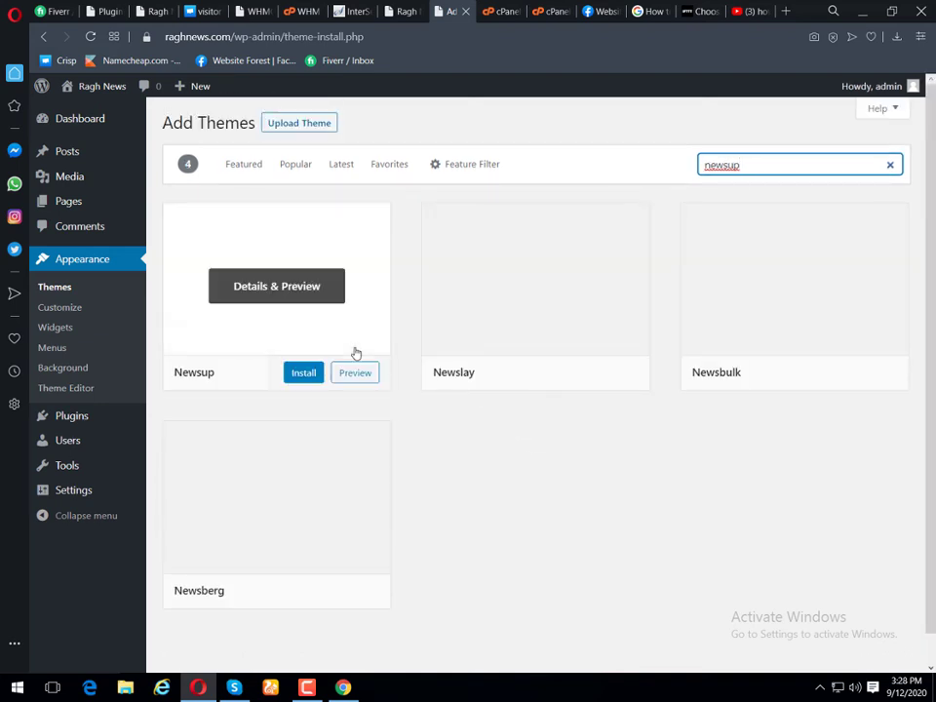
pyautogui.click(308, 375)
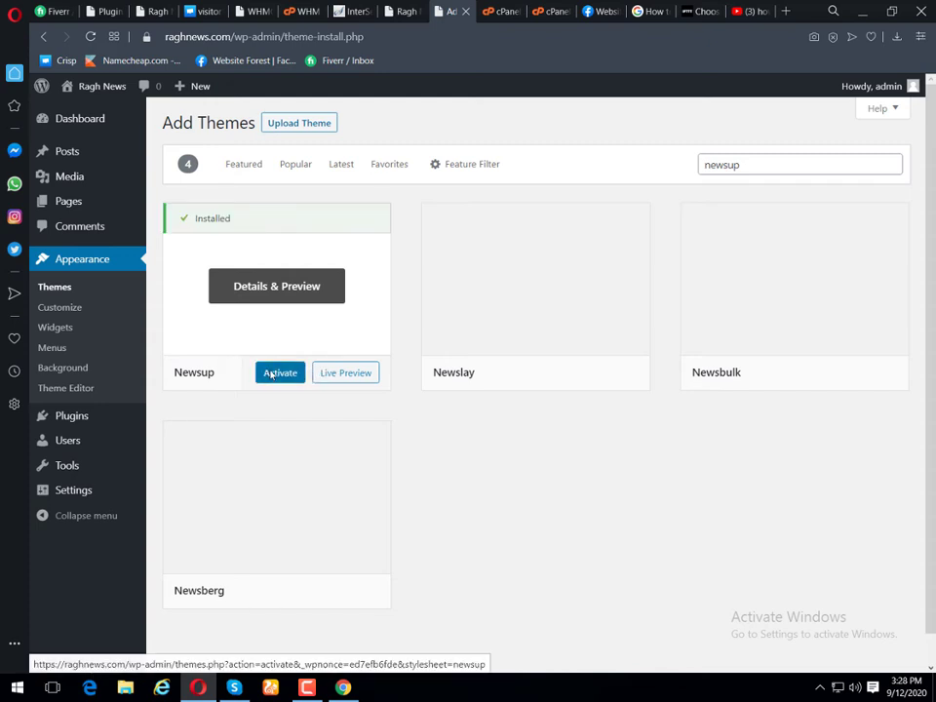
pyautogui.click(271, 375)
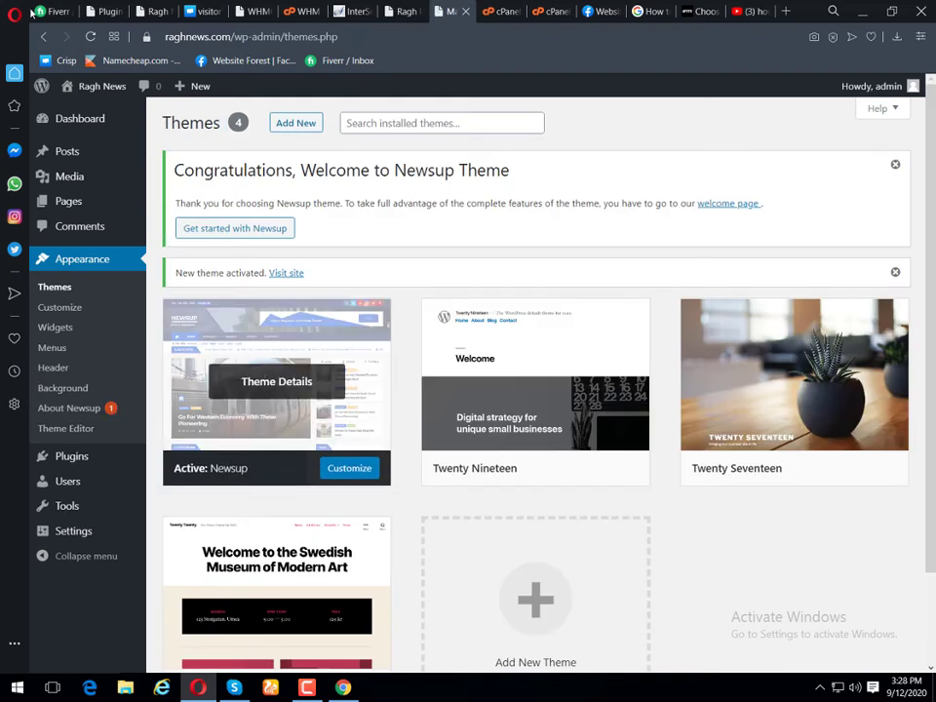
# Step: From Newsup's Demo Content tab, open its detail page in background and install One Click Demo Import
pyautogui.click(65, 428)
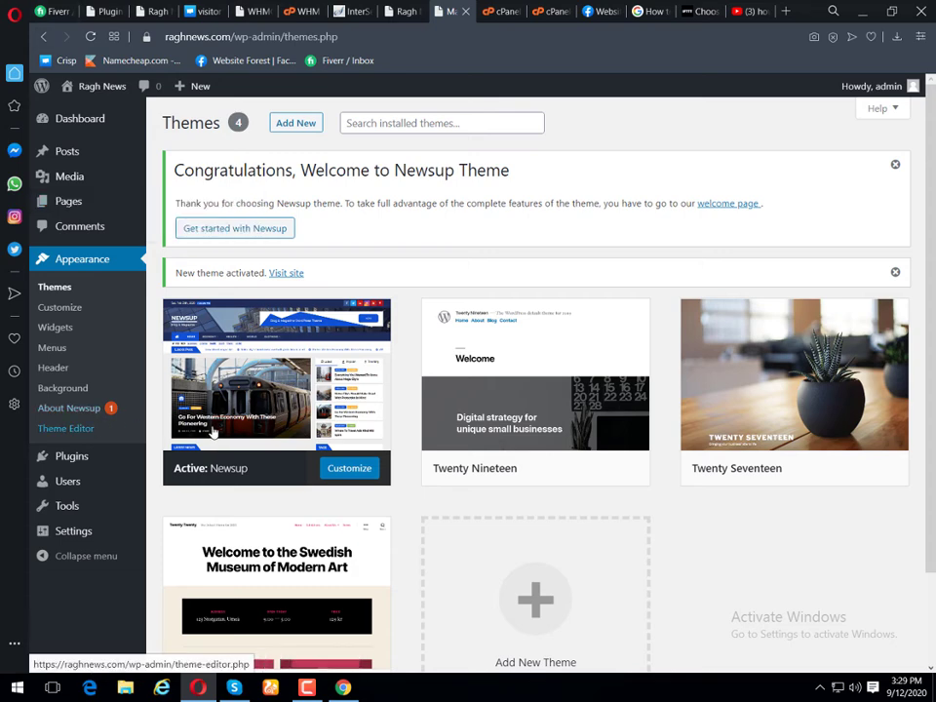
pyautogui.click(207, 230)
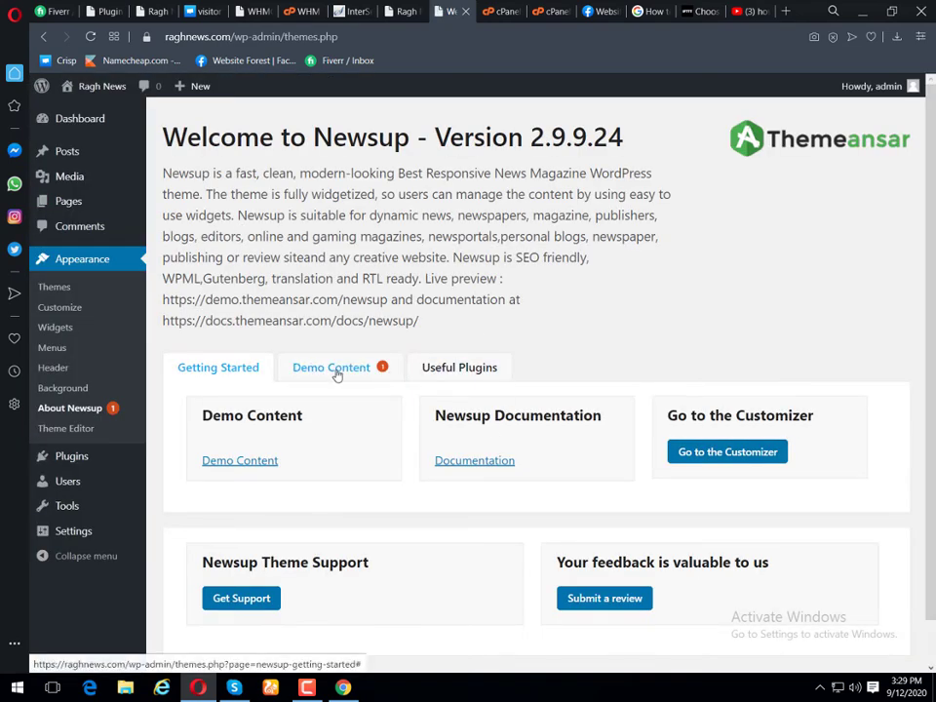
pyautogui.click(334, 371)
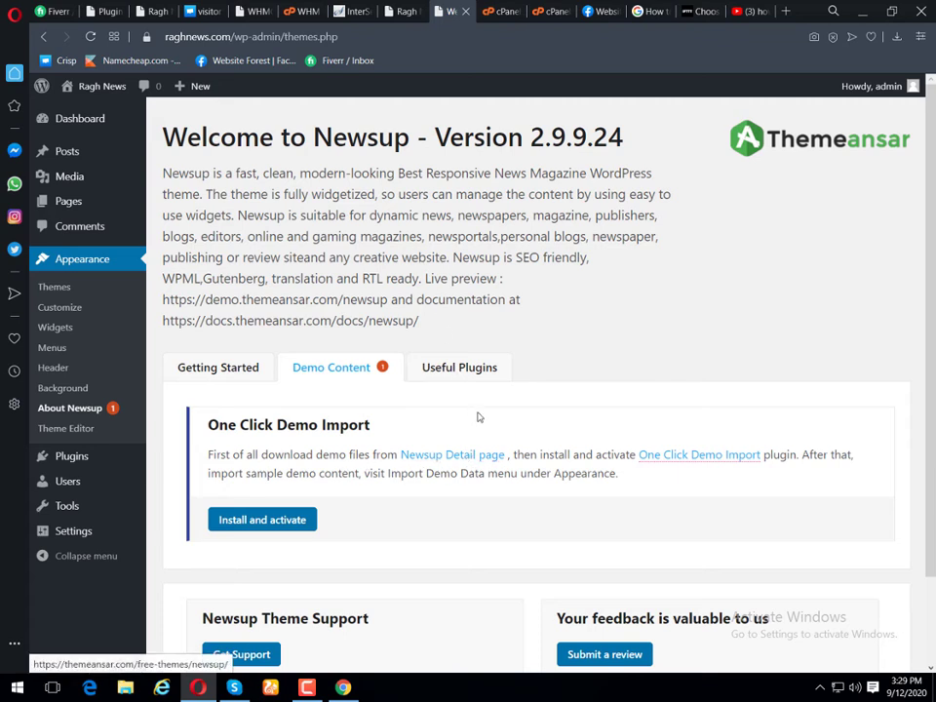
pyautogui.middleClick(495, 455)
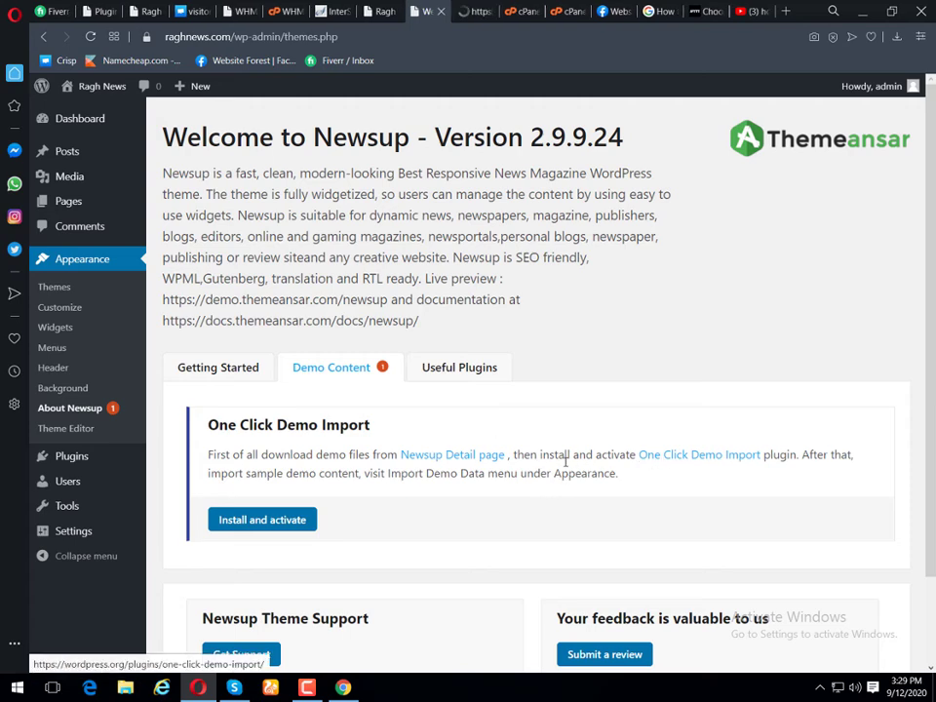
pyautogui.scroll(-1, 575, 456)
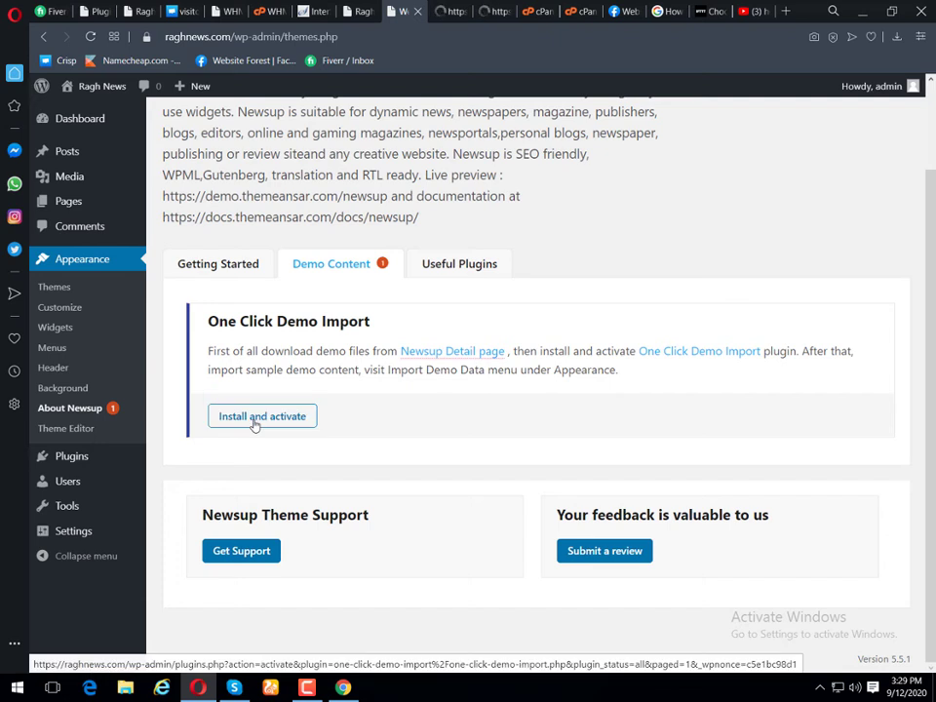
pyautogui.click(253, 417)
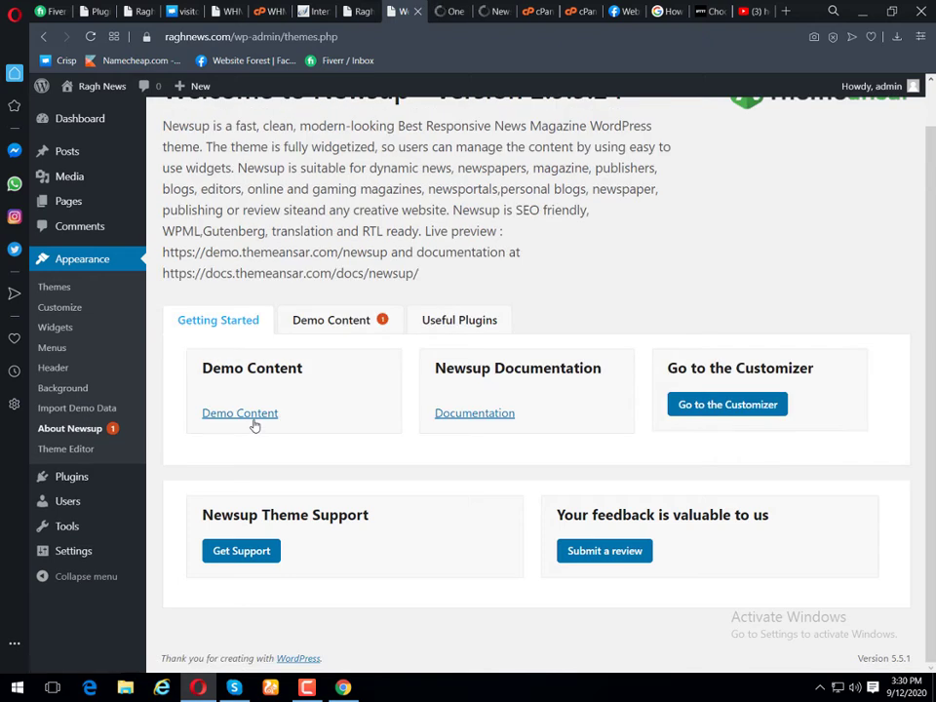
# Step: Review the Import Demo Data page's manual upload options, then go to the plugin's wordpress.org tab
pyautogui.click(71, 411)
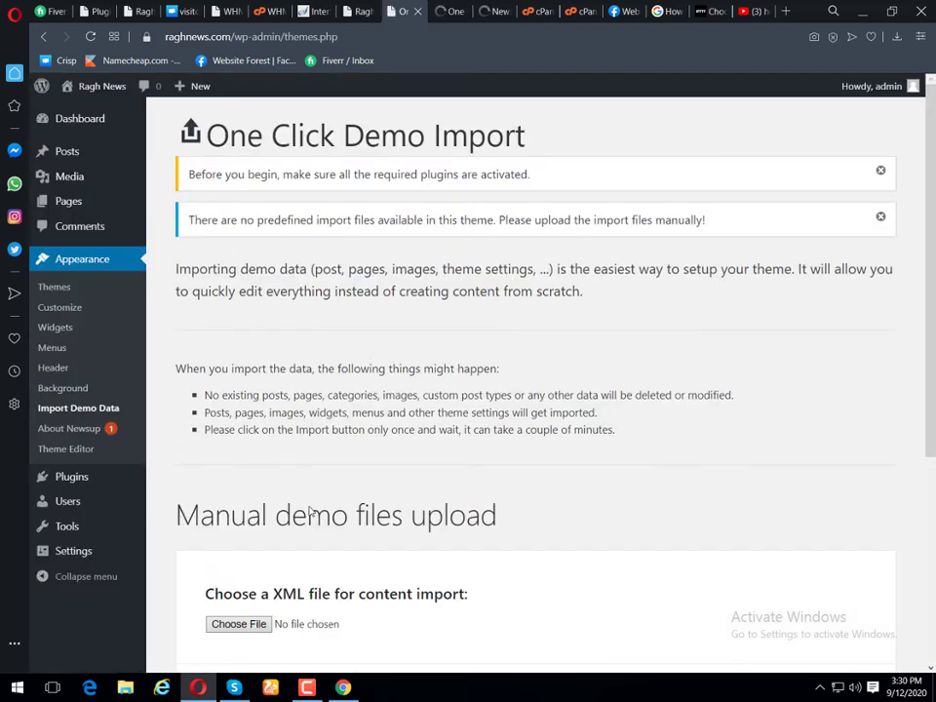
pyautogui.scroll(-3, 313, 501)
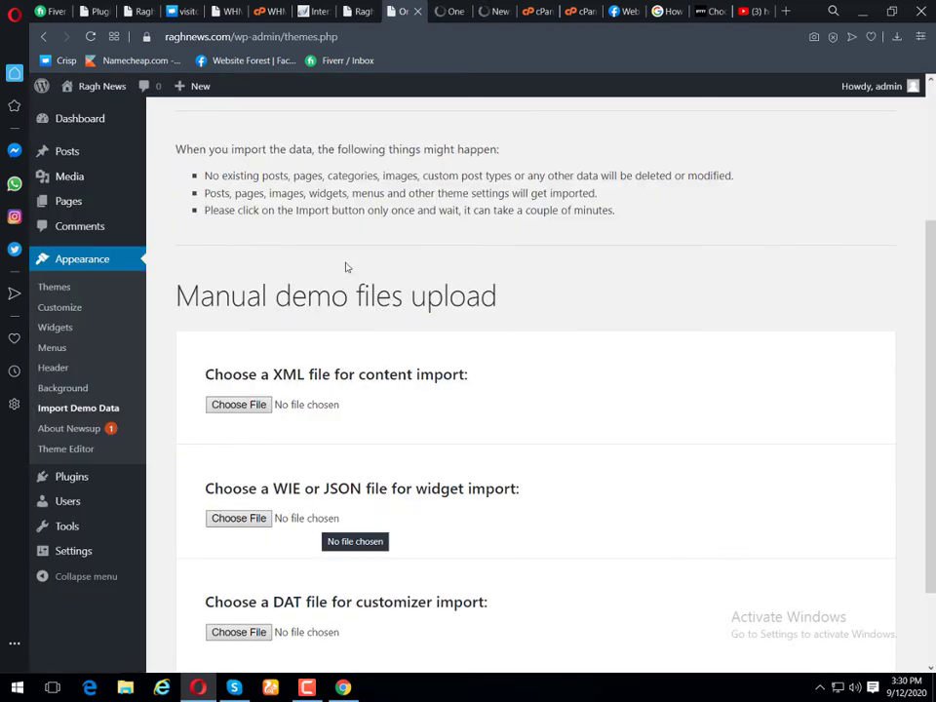
pyautogui.click(453, 11)
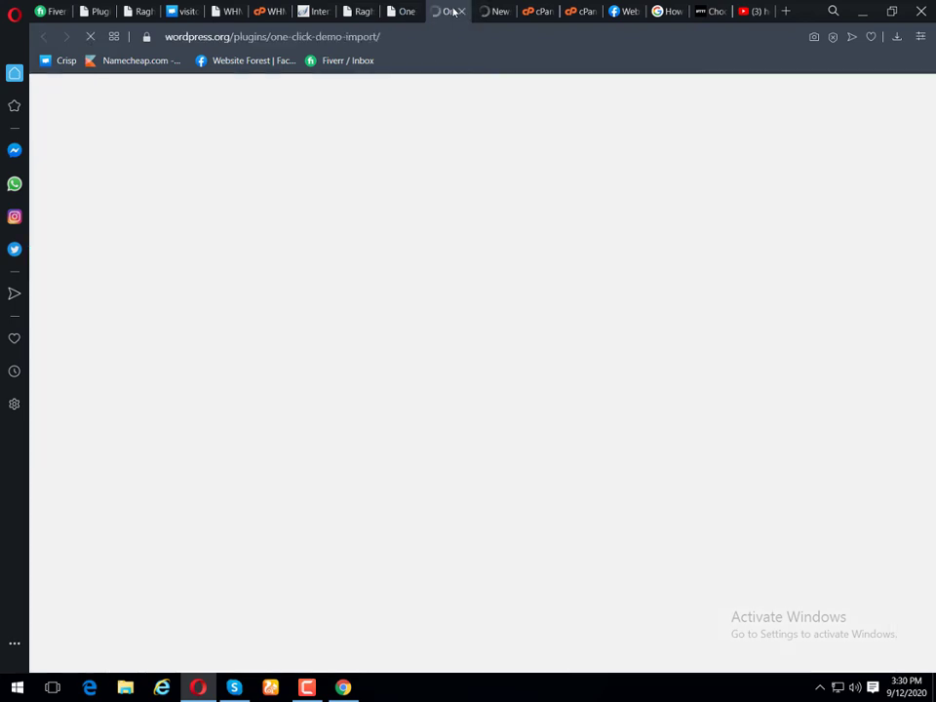
# Step: Download the Newsup demo data zip from Themeansar, then return to the Ragh News site tab
pyautogui.click(461, 11)
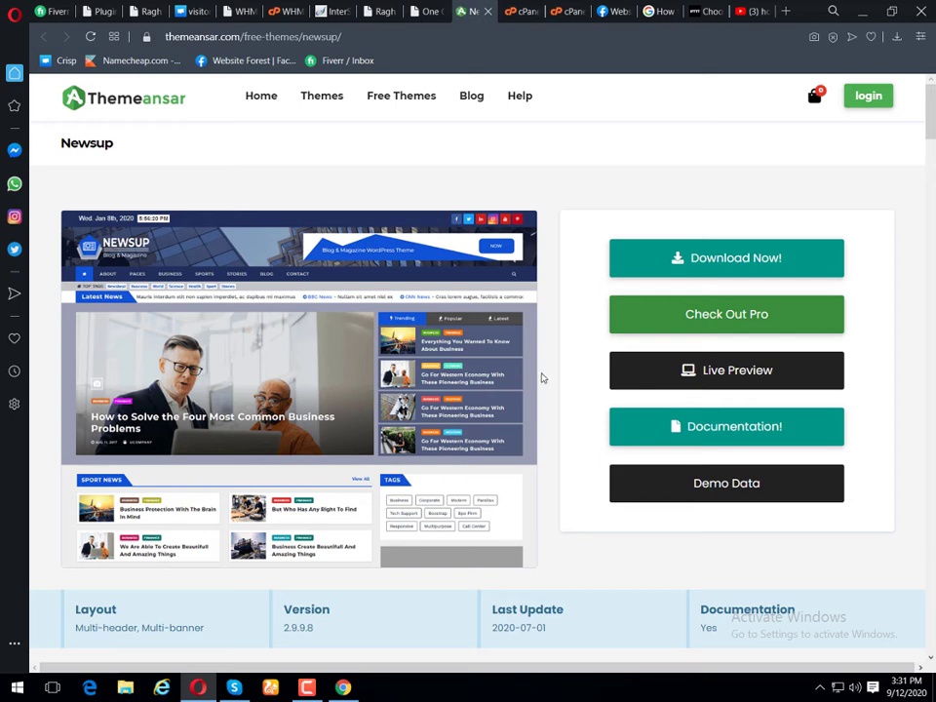
pyautogui.scroll(-3, 543, 379)
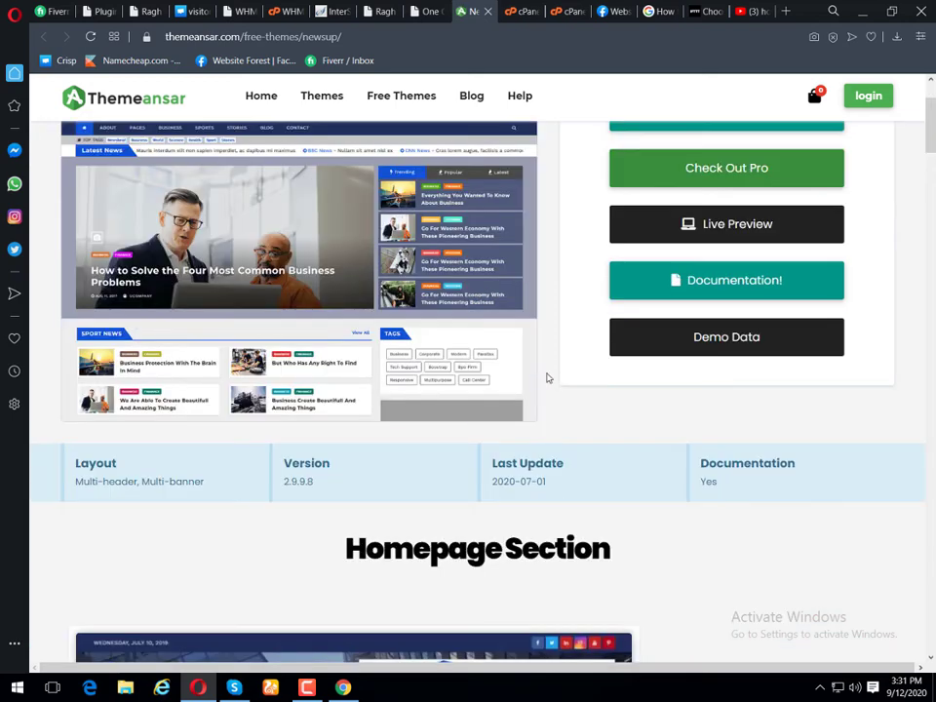
pyautogui.scroll(3, 547, 377)
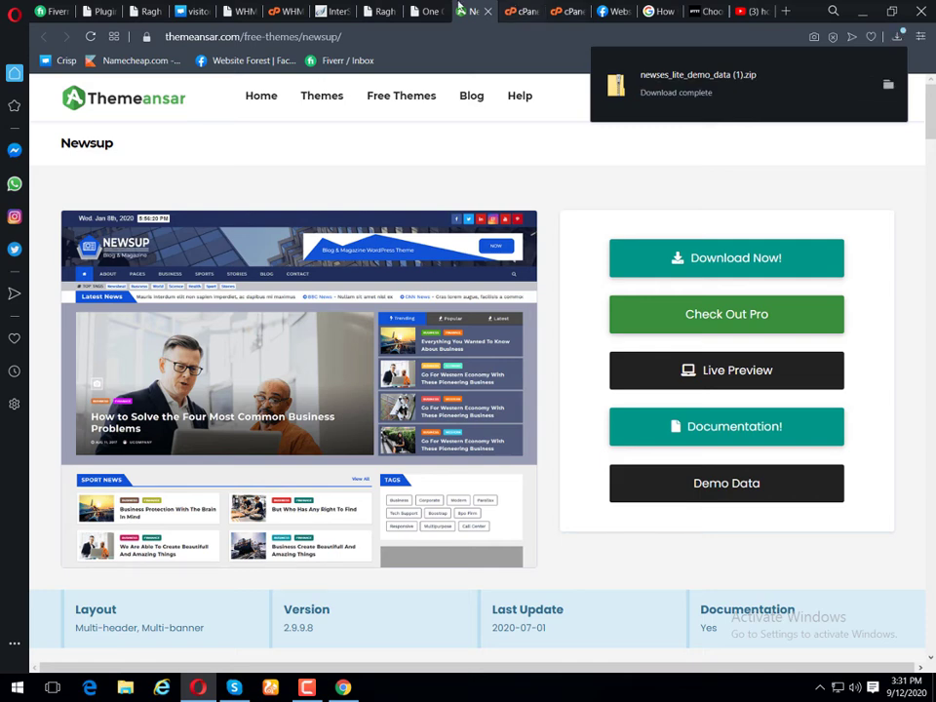
pyautogui.click(378, 11)
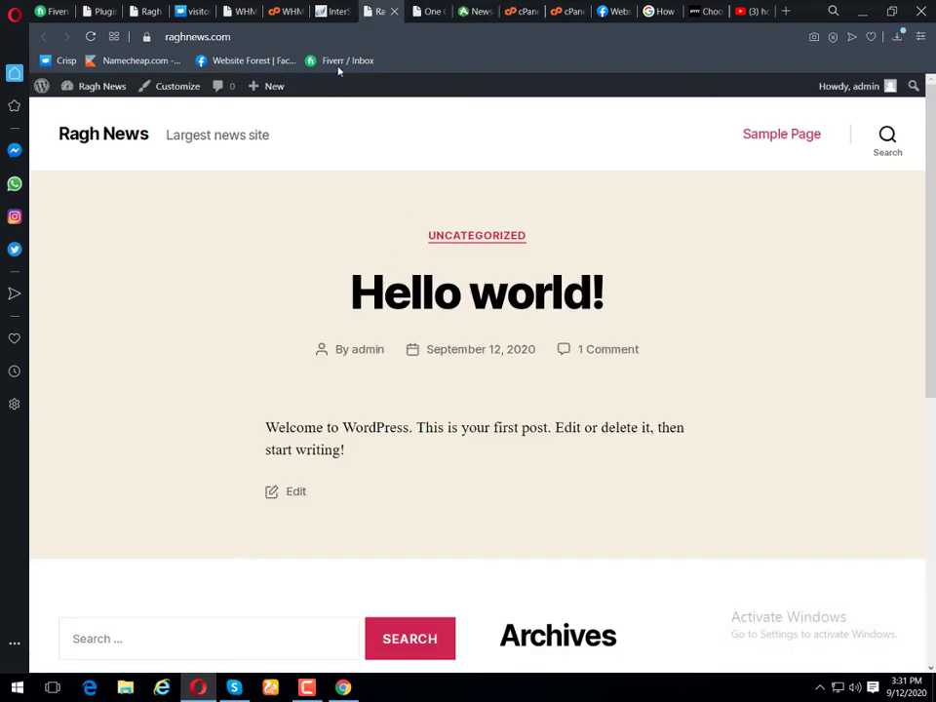
# Step: On the Import Demo Data admin page, start choosing the content import file
pyautogui.click(332, 11)
pyautogui.click(416, 11)
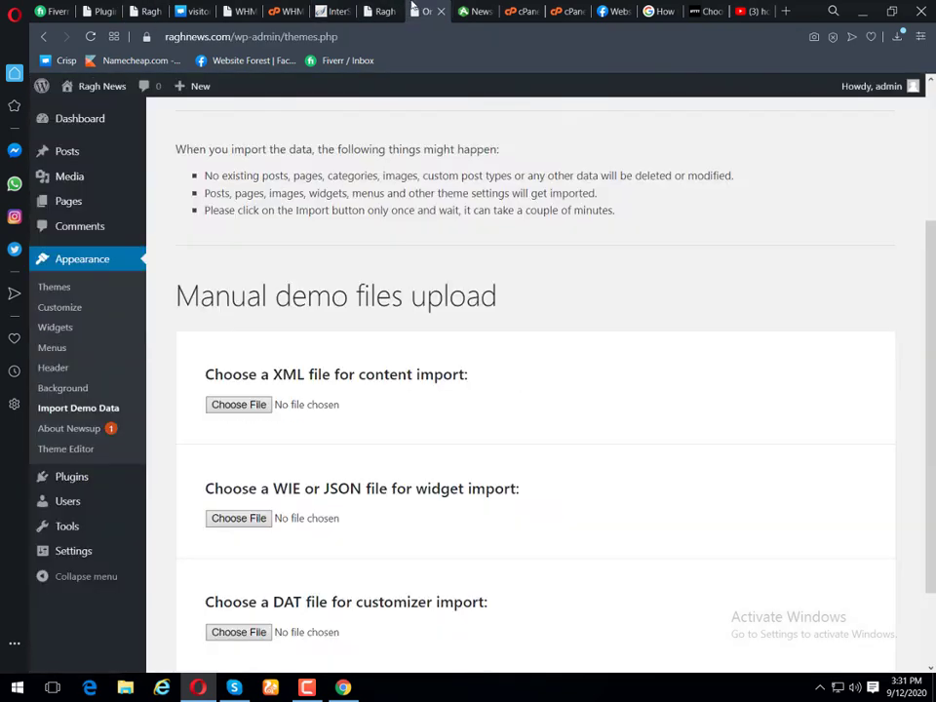
pyautogui.click(234, 405)
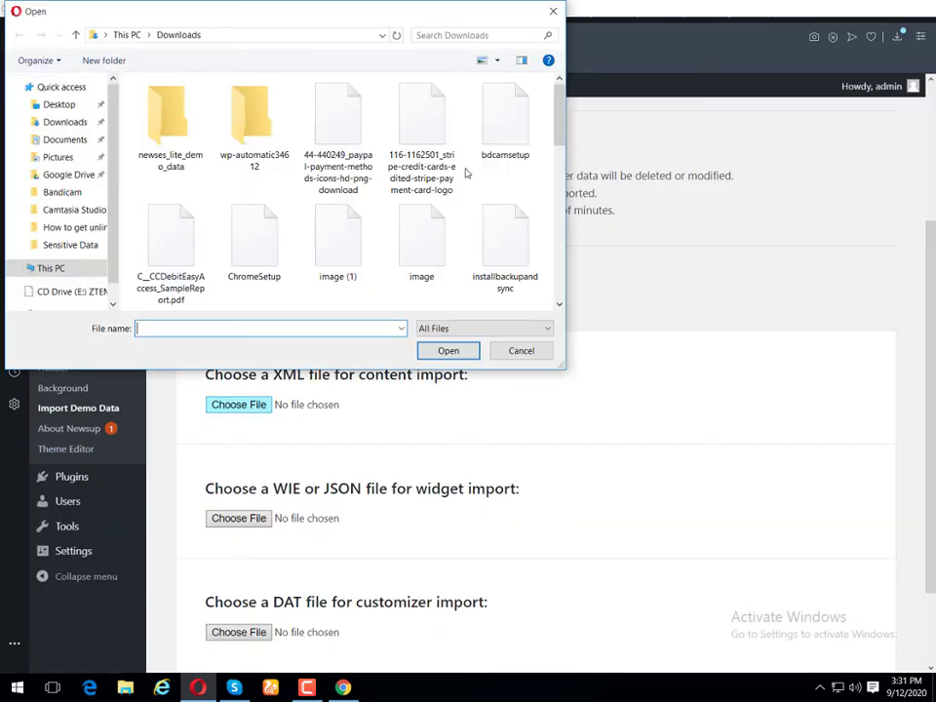
pyautogui.scroll(-6, 449, 205)
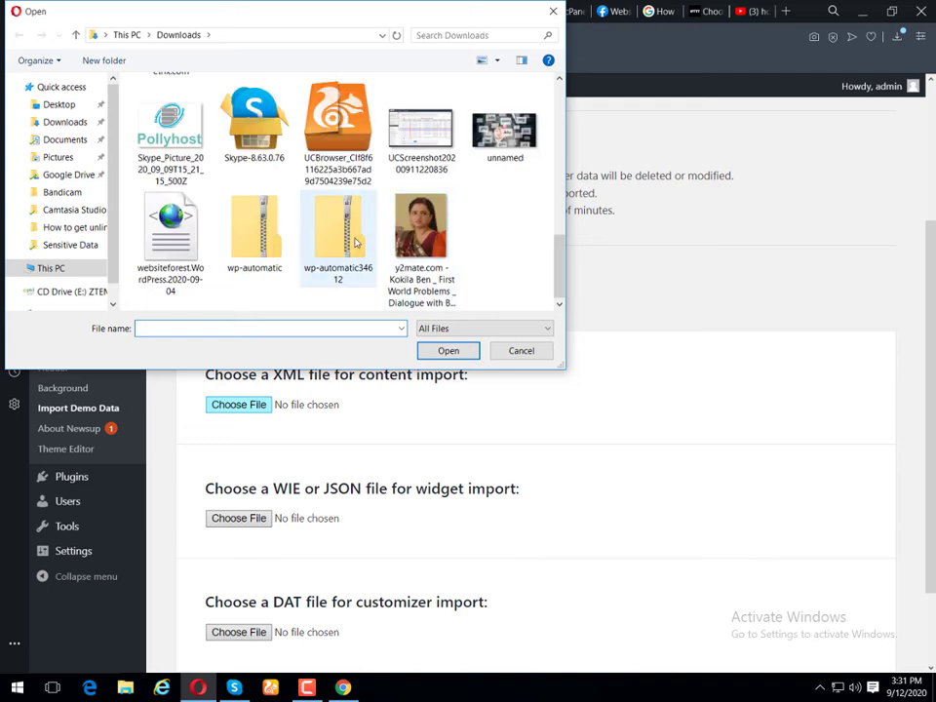
pyautogui.scroll(3, 356, 242)
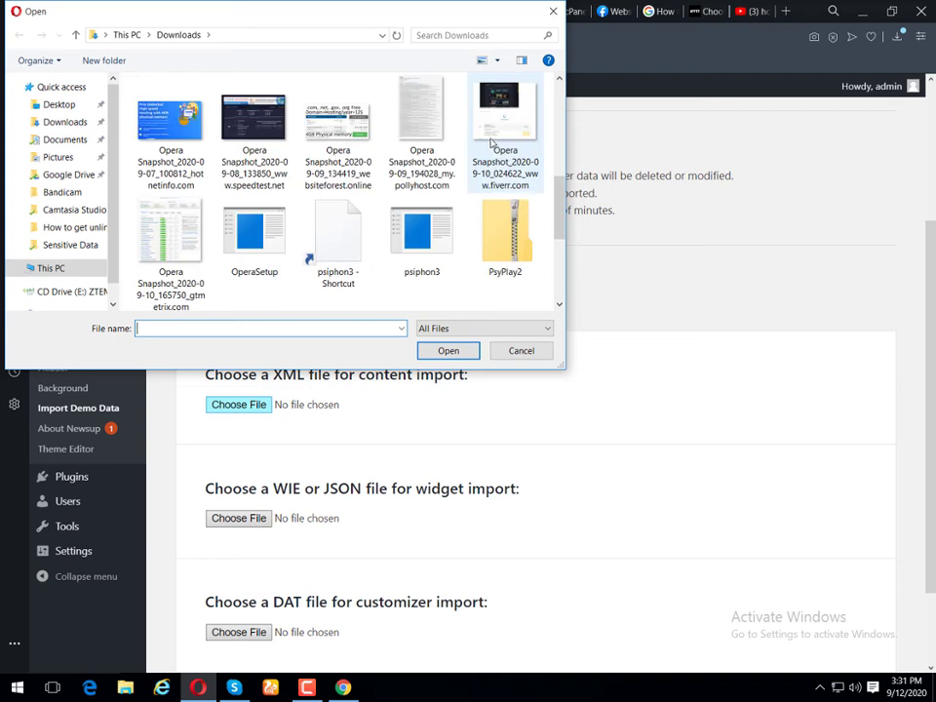
pyautogui.scroll(1, 492, 143)
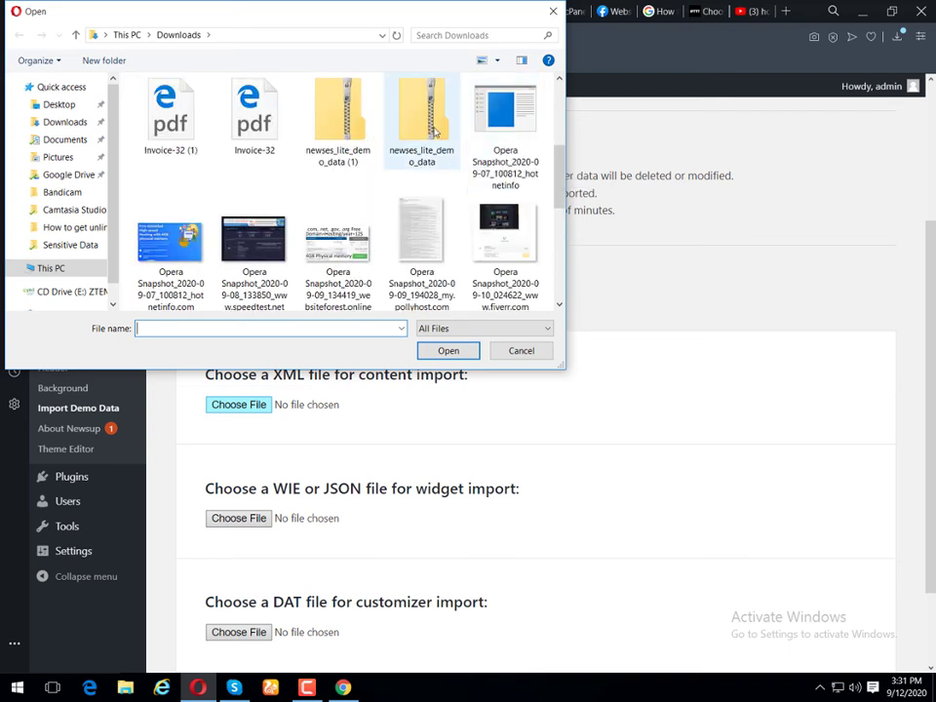
# Step: Open the newses_lite_demo_data folder and choose newses-lite.xml as the content file
pyautogui.click(421, 125)
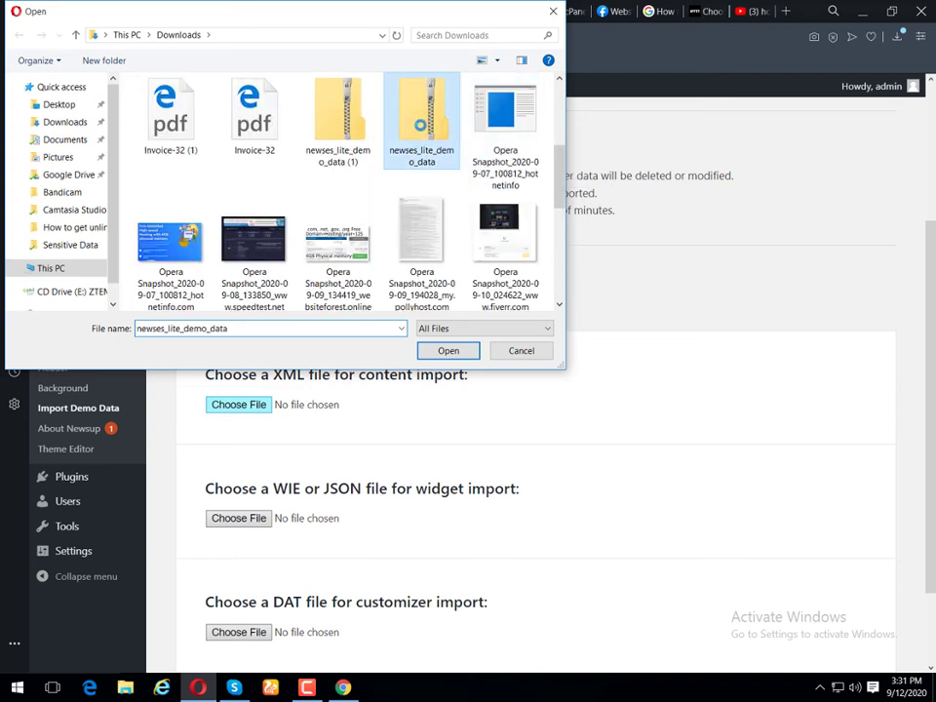
pyautogui.rightClick(425, 130)
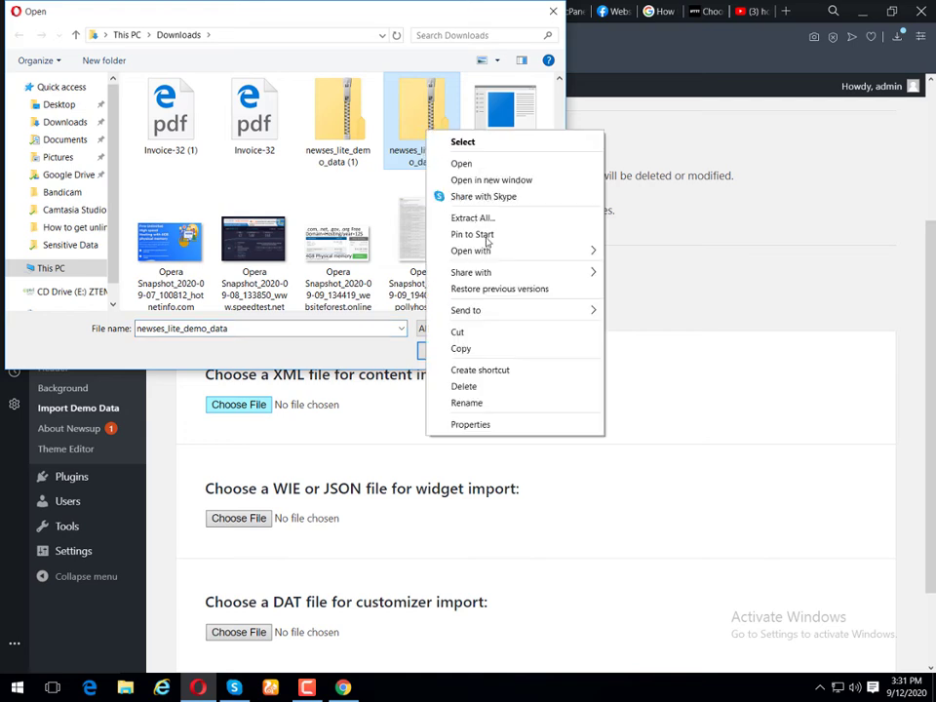
pyautogui.click(472, 217)
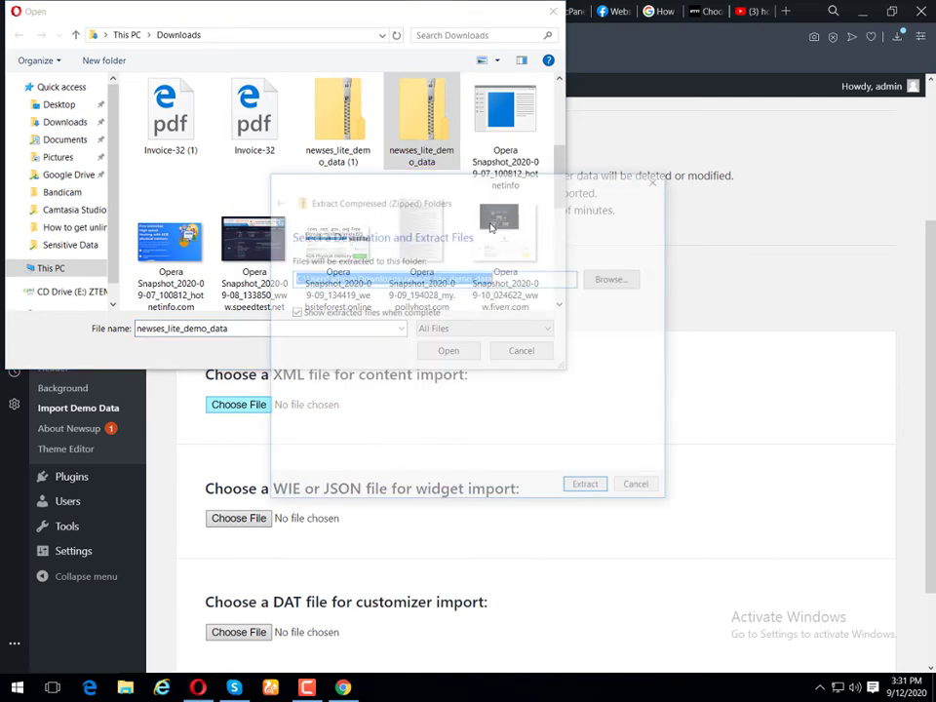
pyautogui.click(640, 488)
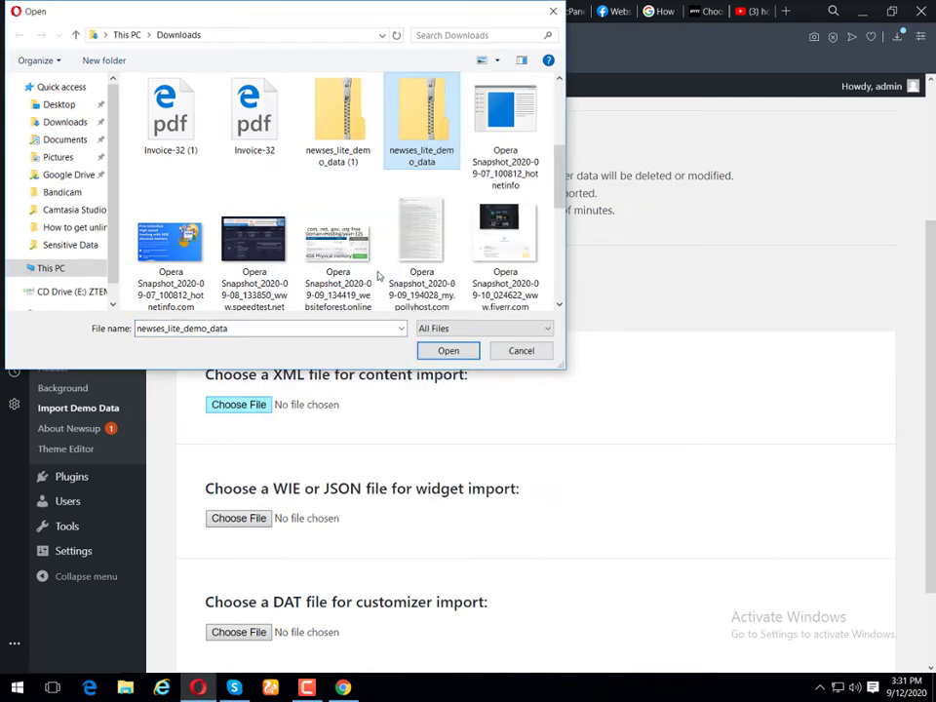
pyautogui.scroll(3, 378, 214)
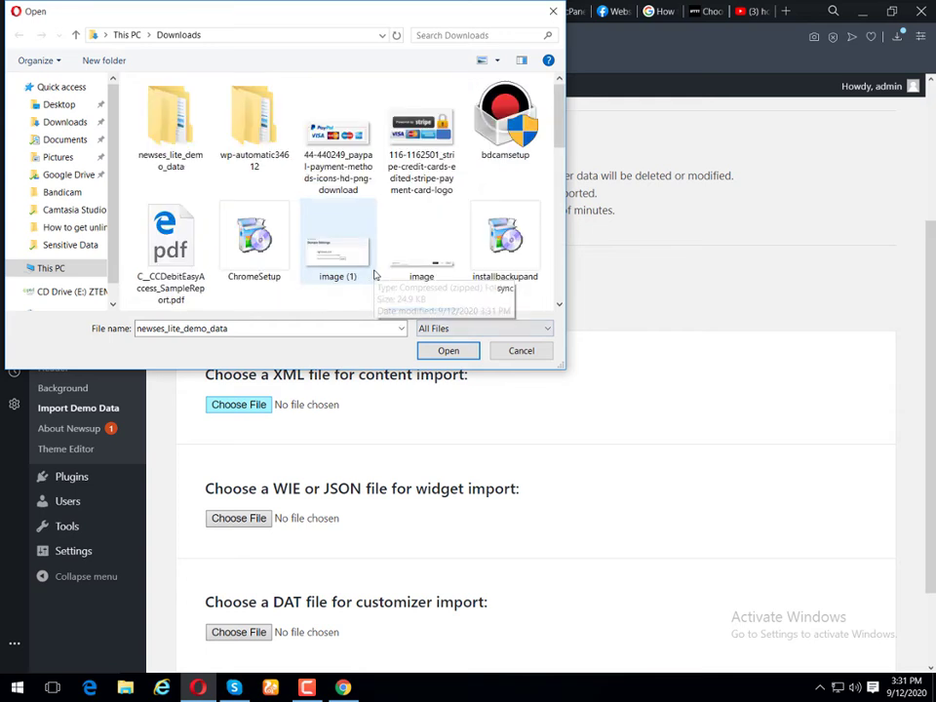
pyautogui.doubleClick(169, 130)
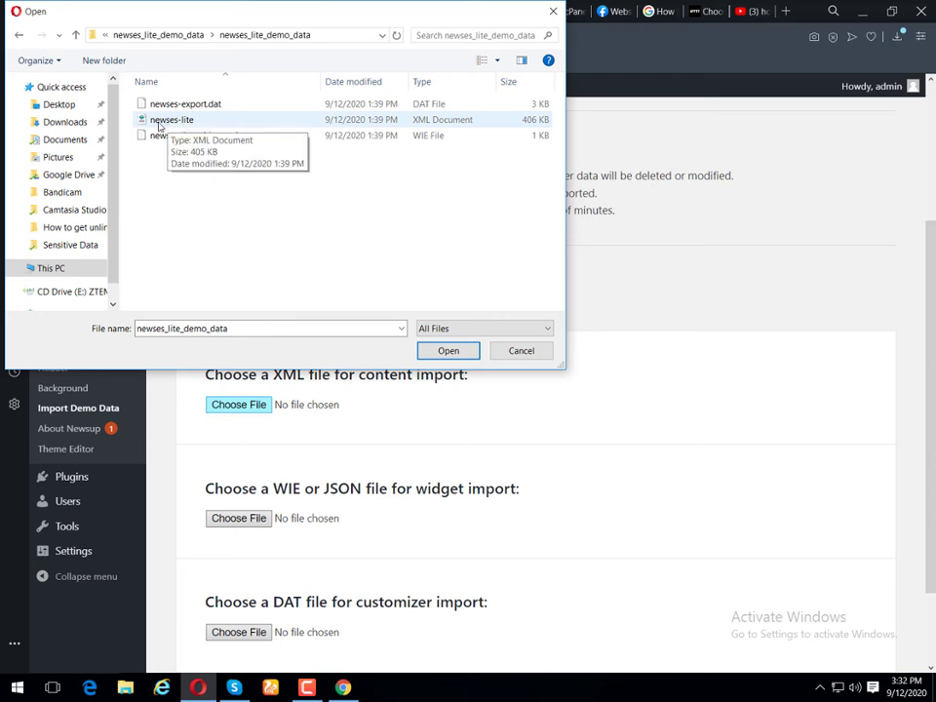
pyautogui.doubleClick(159, 121)
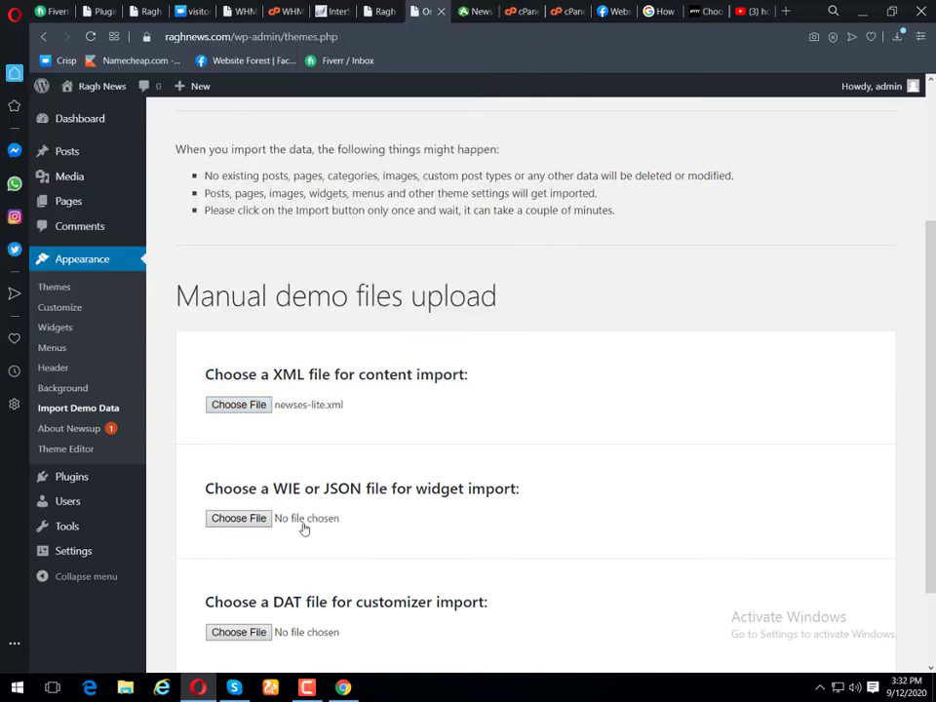
# Step: Choose newses-lite-widgets.wie for widget import and newses-export.dat for customizer import
pyautogui.scroll(-1, 338, 454)
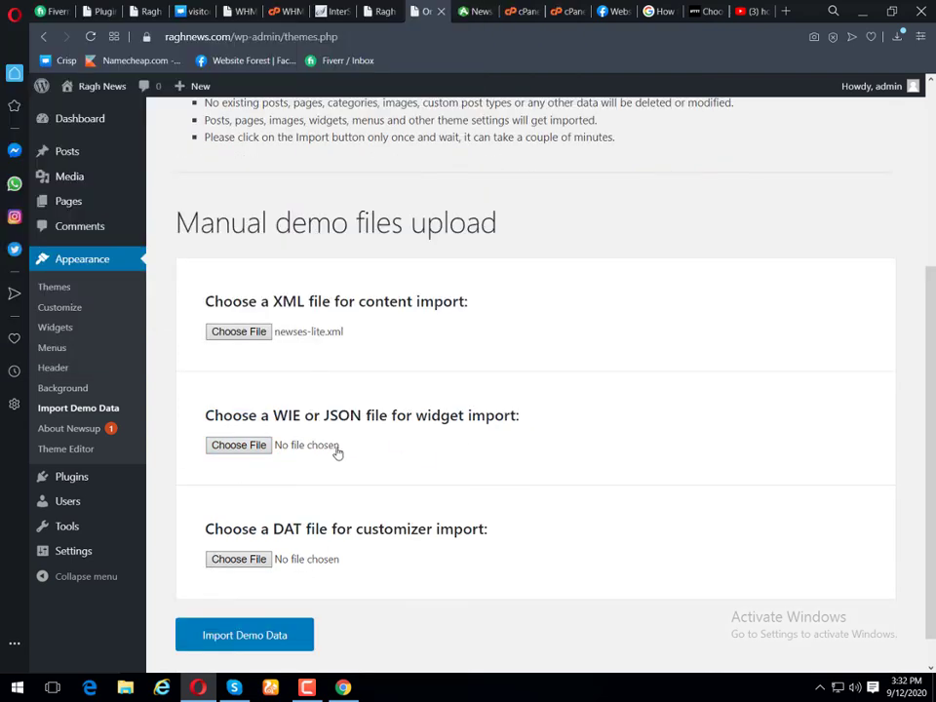
pyautogui.click(267, 445)
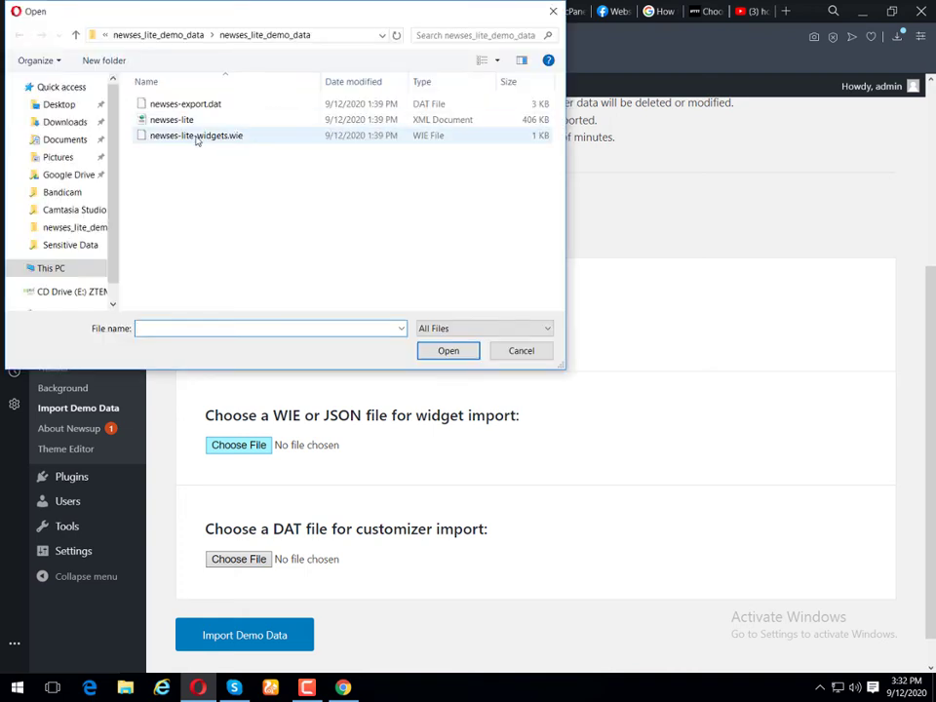
pyautogui.doubleClick(198, 137)
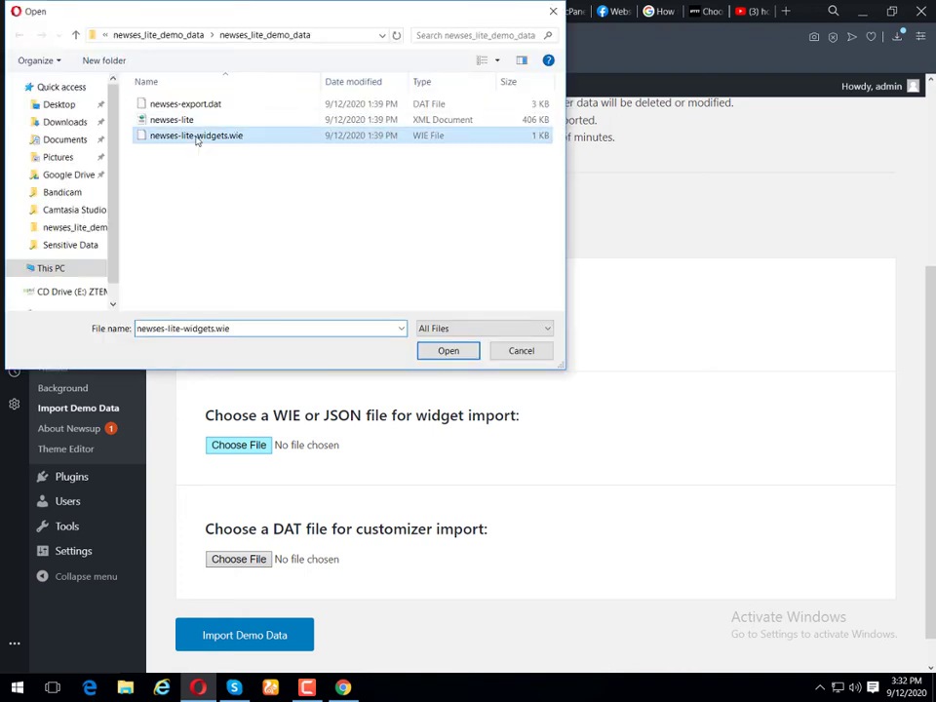
pyautogui.scroll(-1, 308, 511)
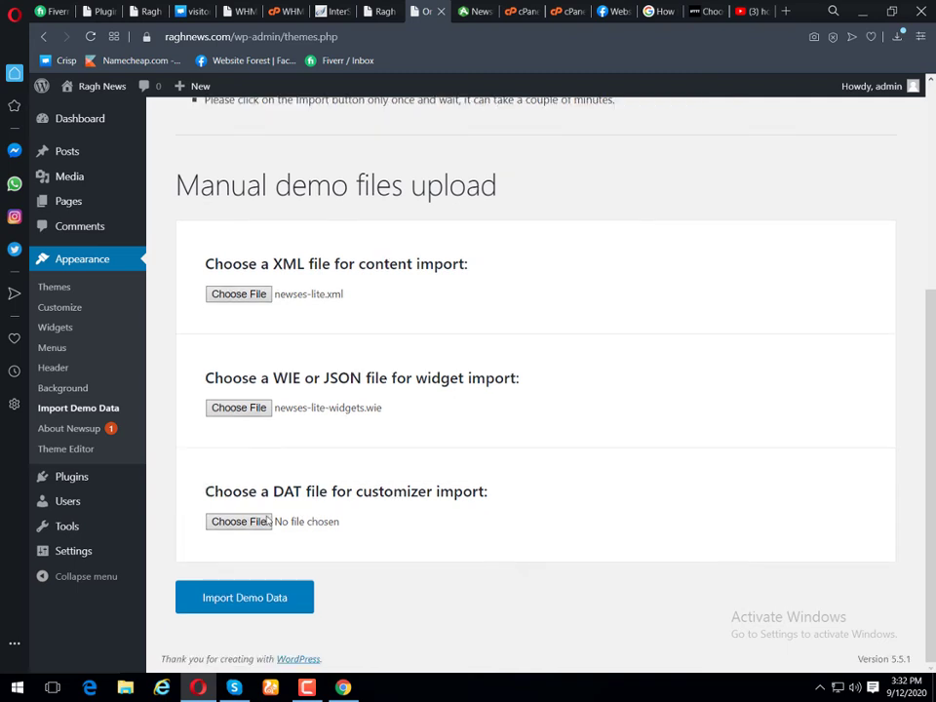
pyautogui.click(263, 522)
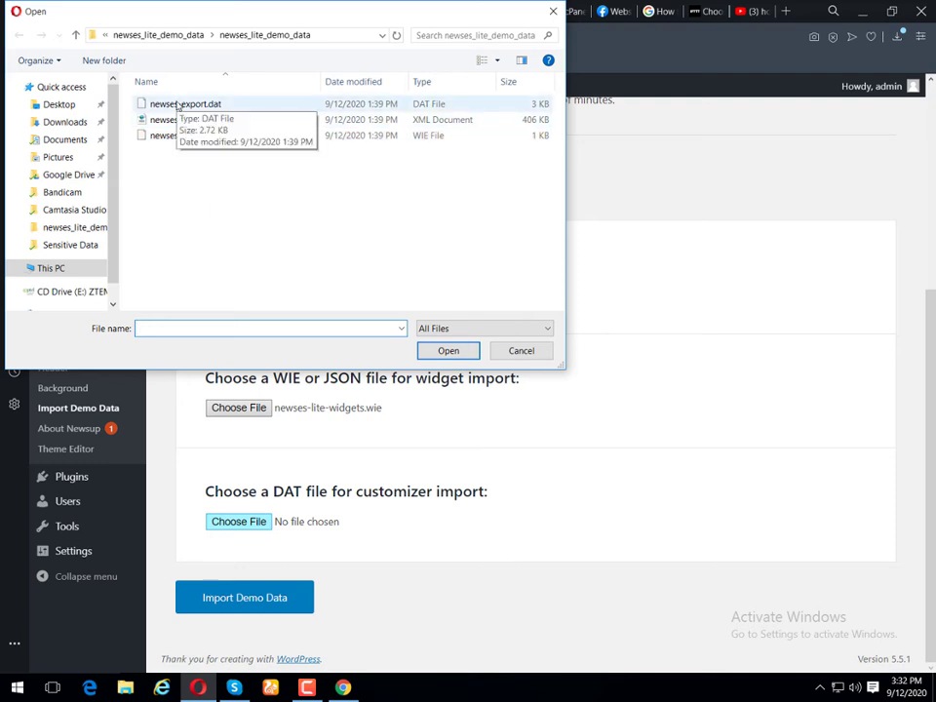
pyautogui.doubleClick(178, 104)
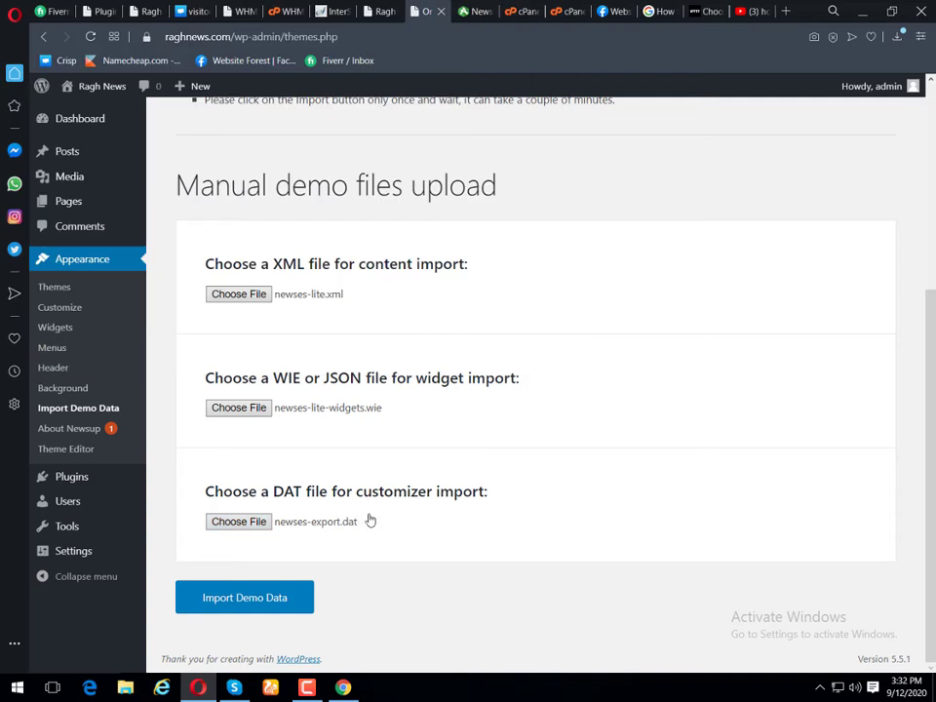
# Step: Run the Newsup demo data import and review the warning list and finished notice
pyautogui.click(242, 599)
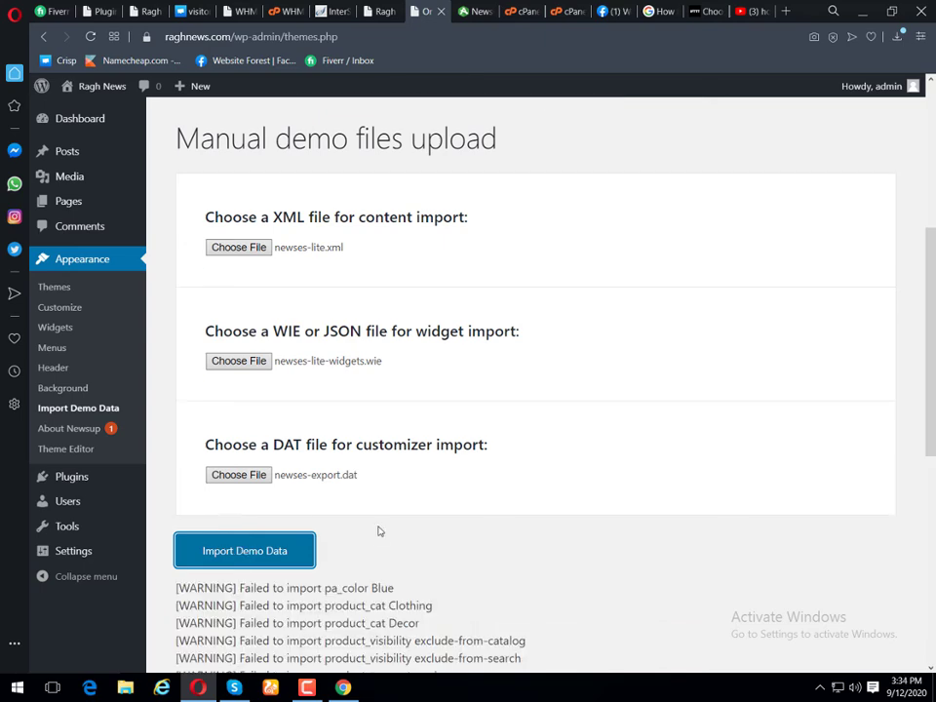
pyautogui.scroll(-1, 381, 529)
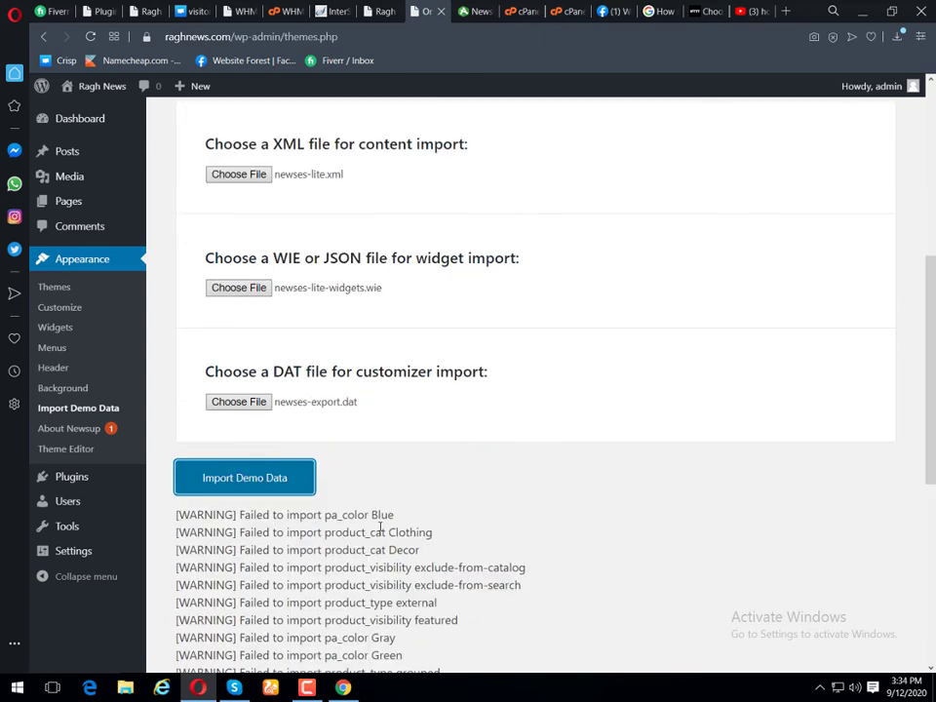
pyautogui.scroll(-5, 380, 529)
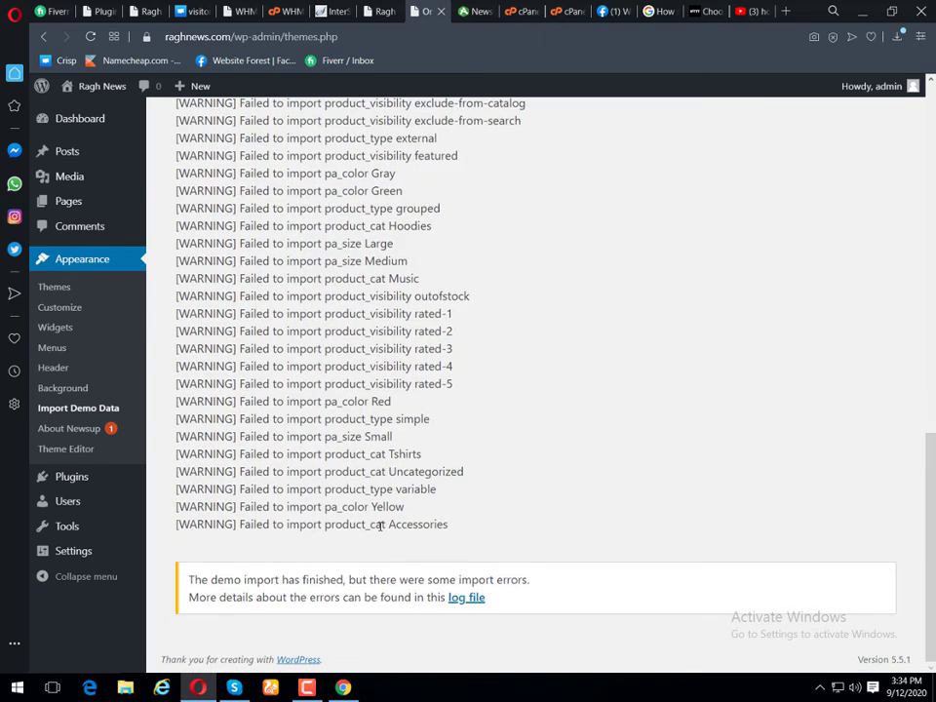
pyautogui.scroll(2, 380, 526)
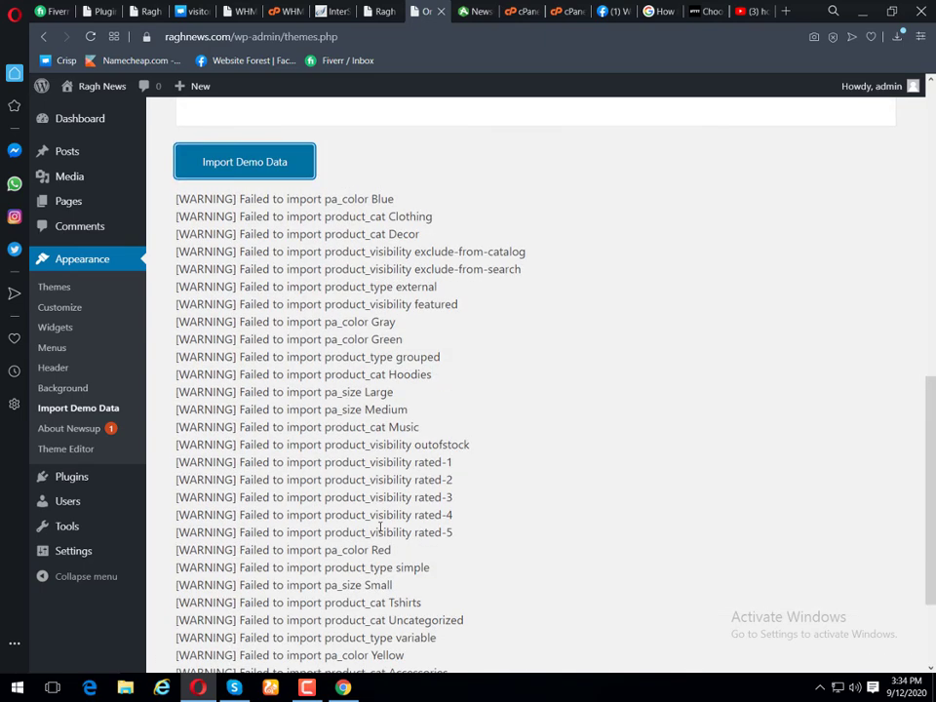
pyautogui.scroll(5, 380, 526)
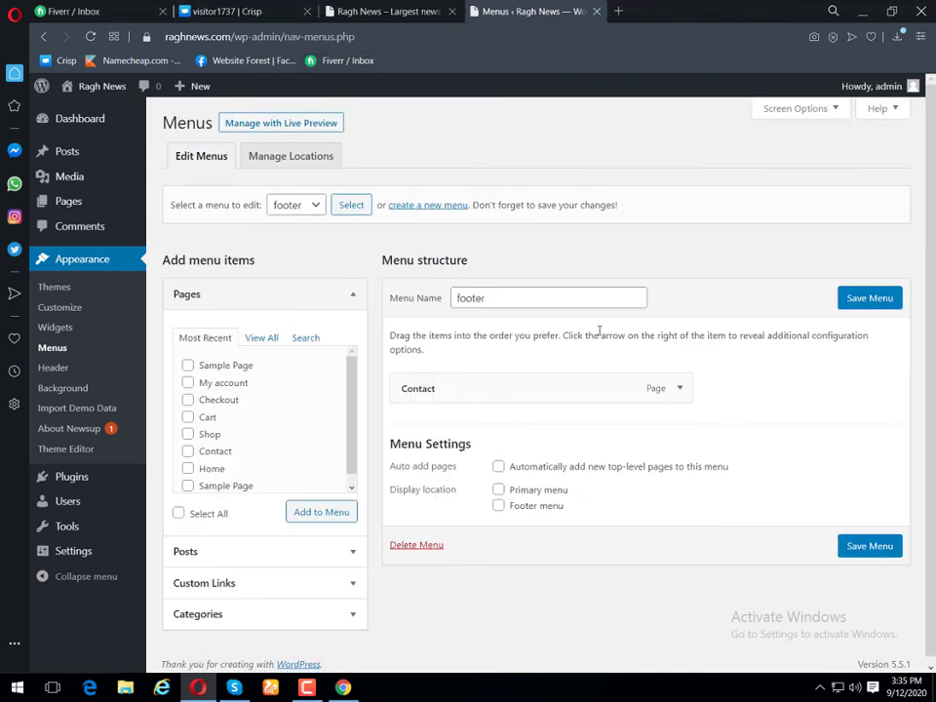
# Step: Select the Primary menu for editing and save its structure
pyautogui.click(314, 210)
pyautogui.click(298, 238)
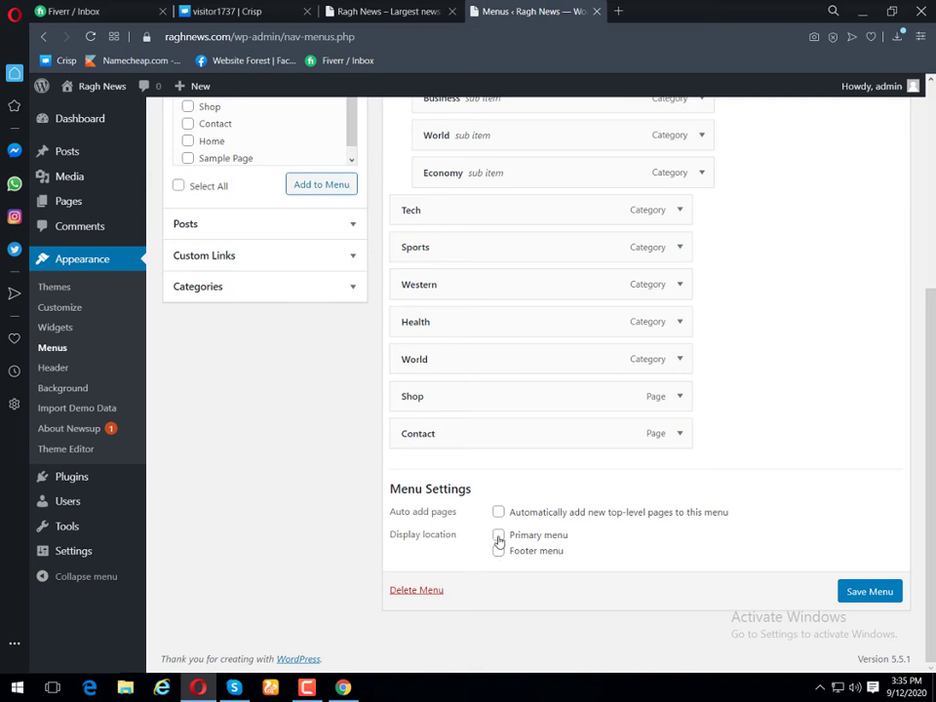
pyautogui.click(498, 534)
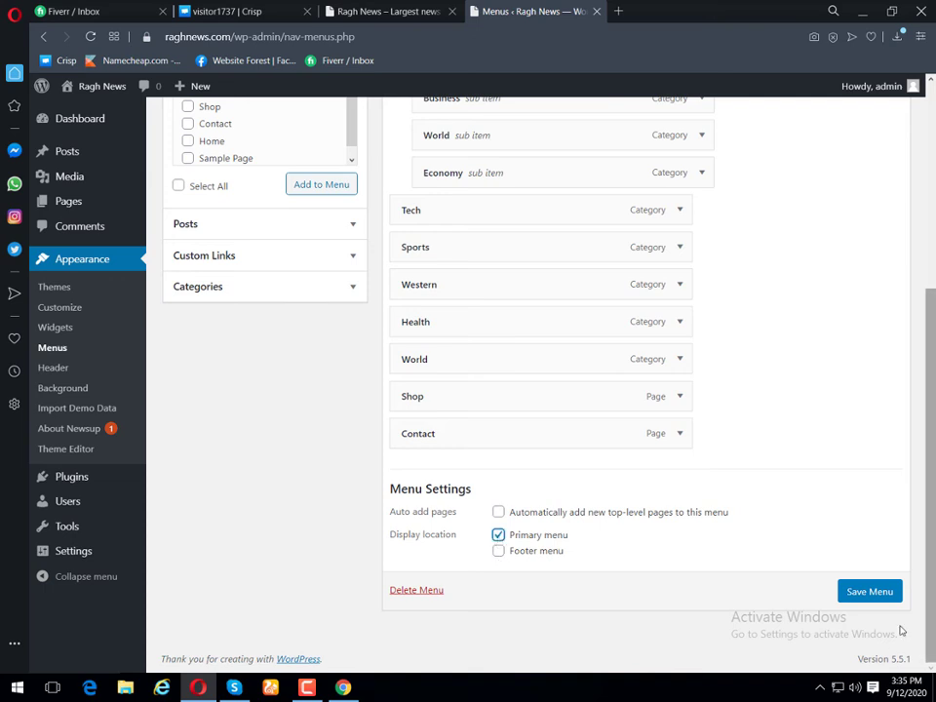
pyautogui.click(873, 597)
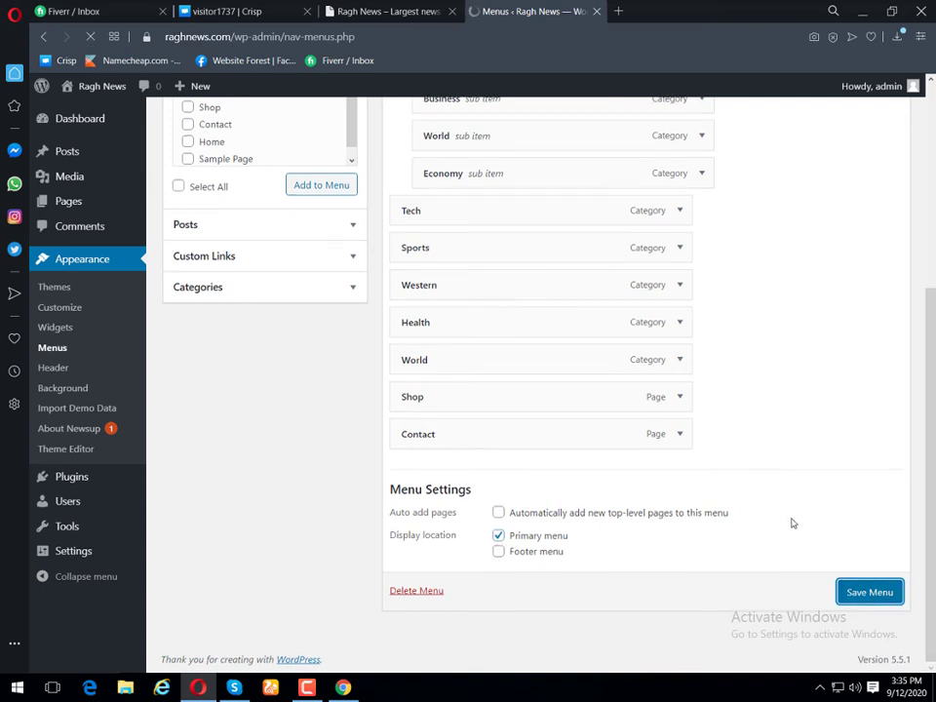
# Step: Remove the Shop item from under World and save the Primary menu
pyautogui.scroll(-3, 741, 497)
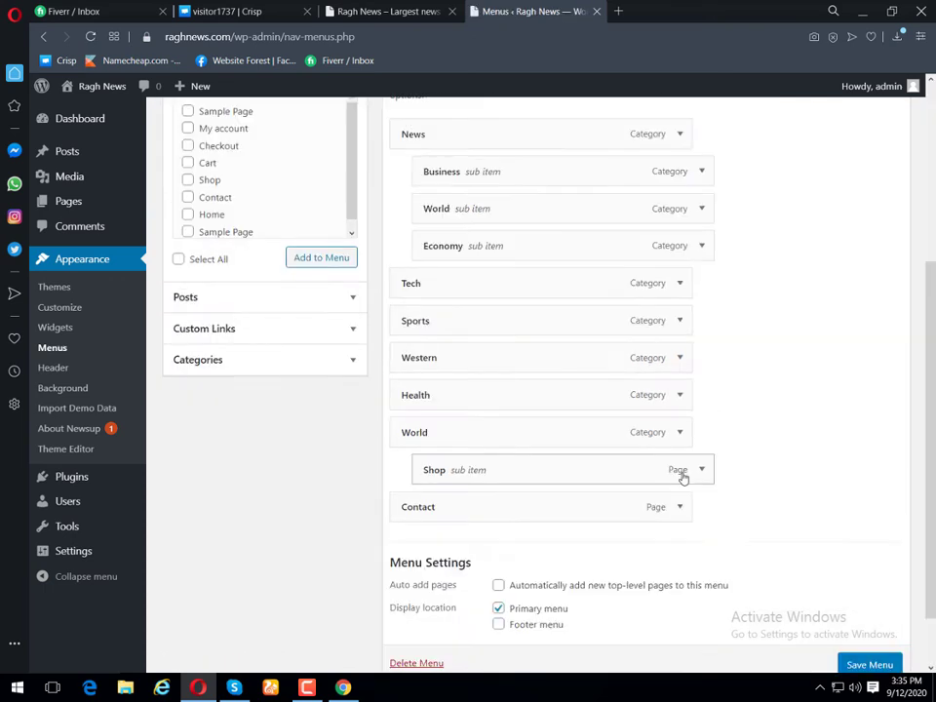
pyautogui.click(682, 476)
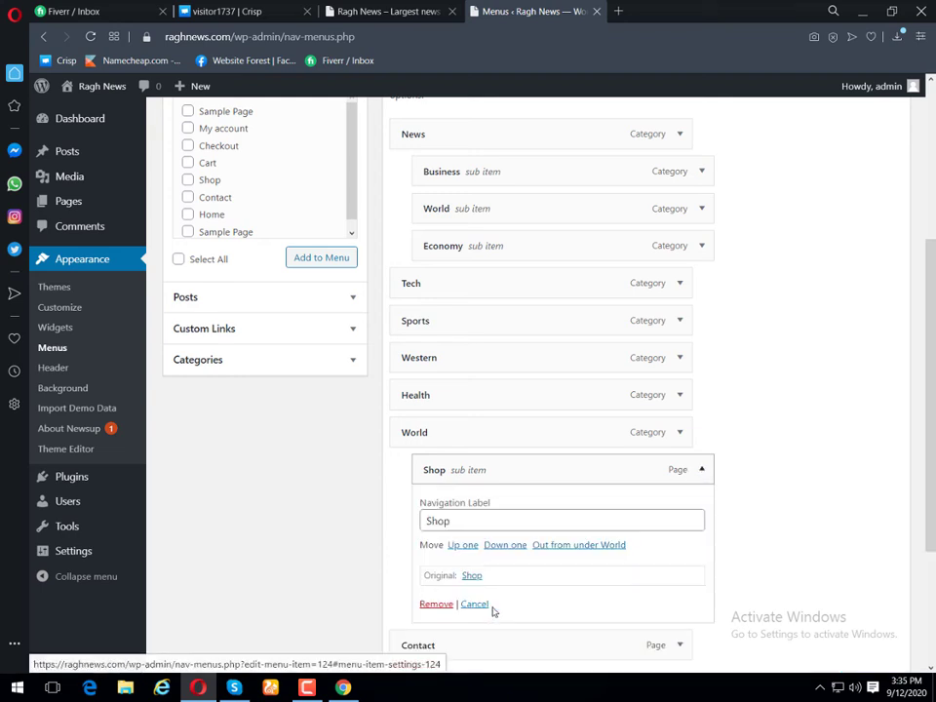
pyautogui.scroll(-1, 445, 529)
pyautogui.click(434, 531)
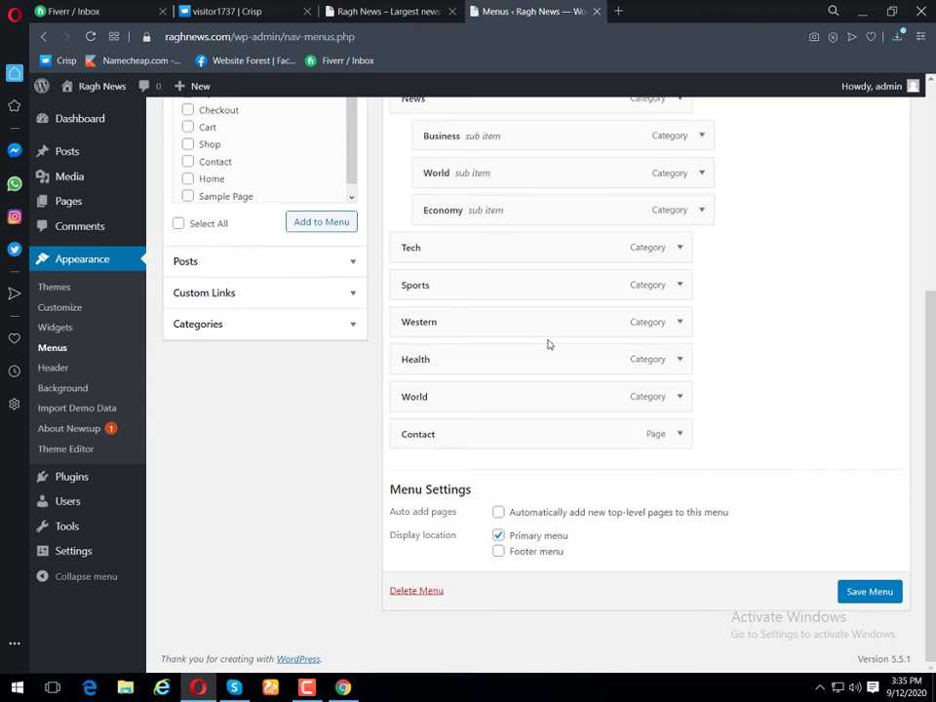
pyautogui.scroll(2, 548, 344)
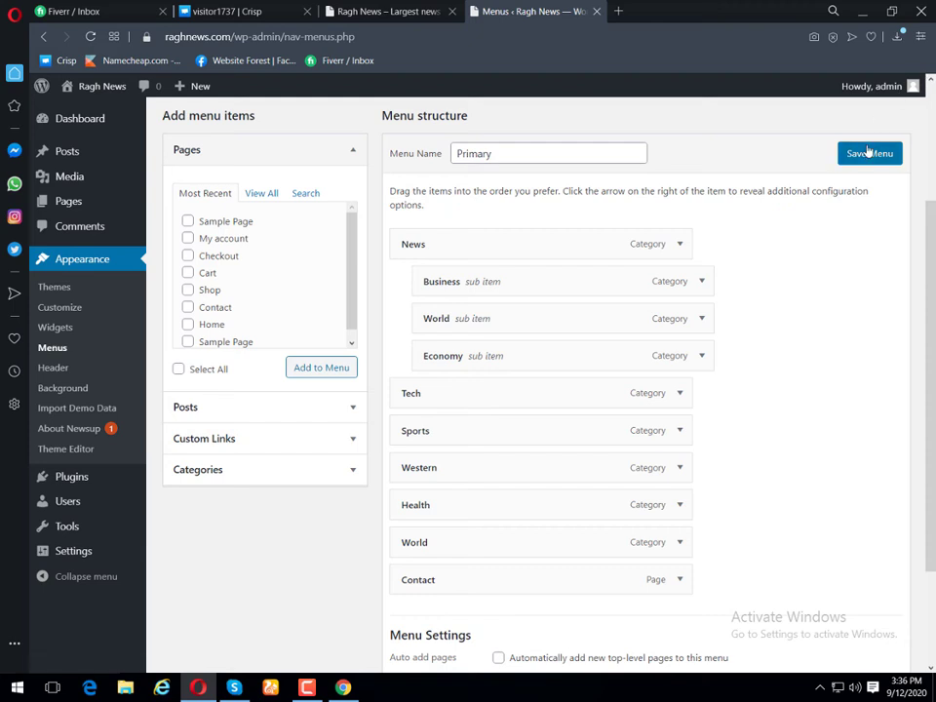
pyautogui.click(868, 153)
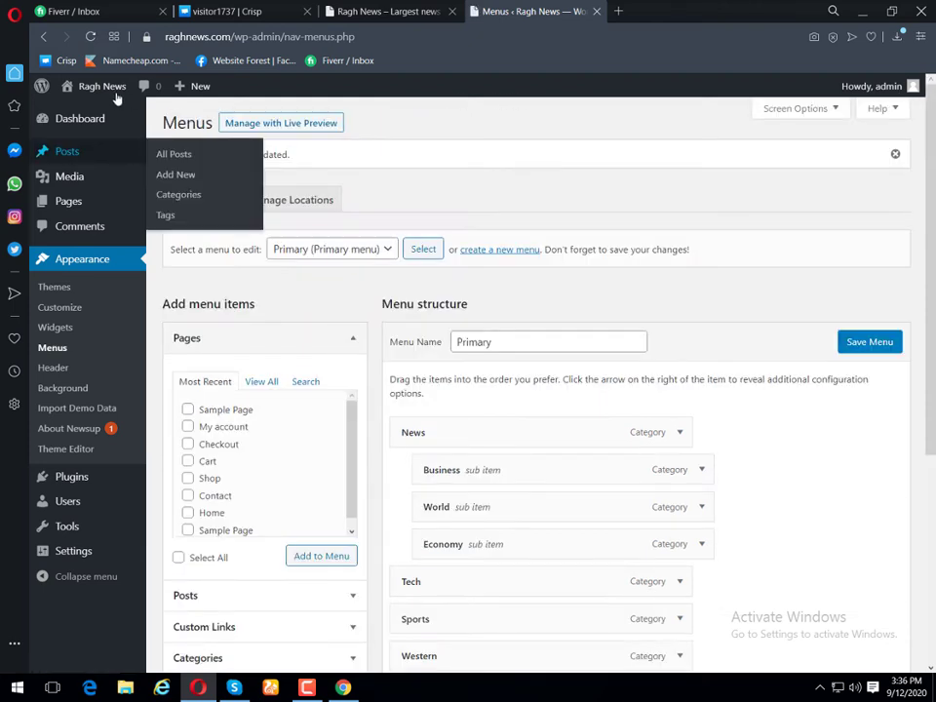
# Step: Open the live Ragh News homepage in a new tab and scroll through its demo posts and navigation
pyautogui.rightClick(88, 106)
pyautogui.click(146, 107)
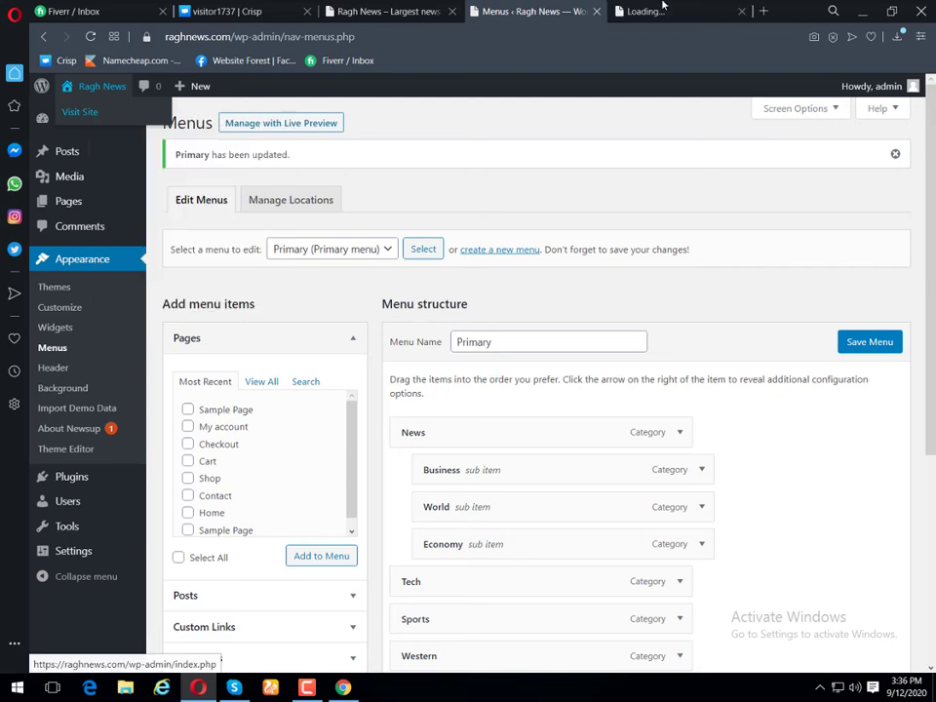
pyautogui.click(667, 11)
pyautogui.scroll(-10, 825, 287)
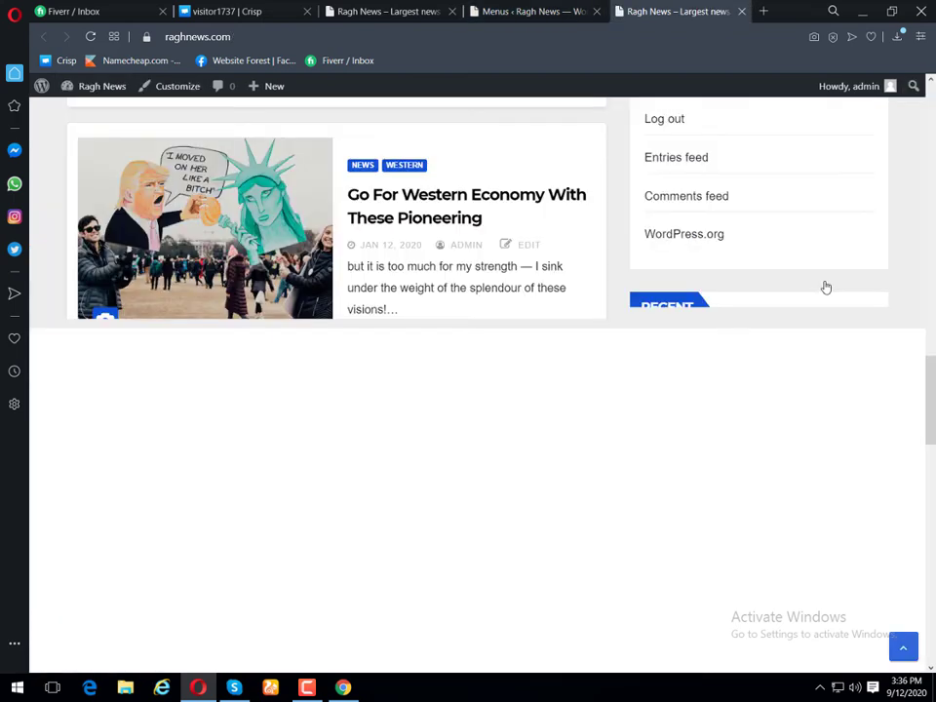
pyautogui.scroll(-5, 824, 287)
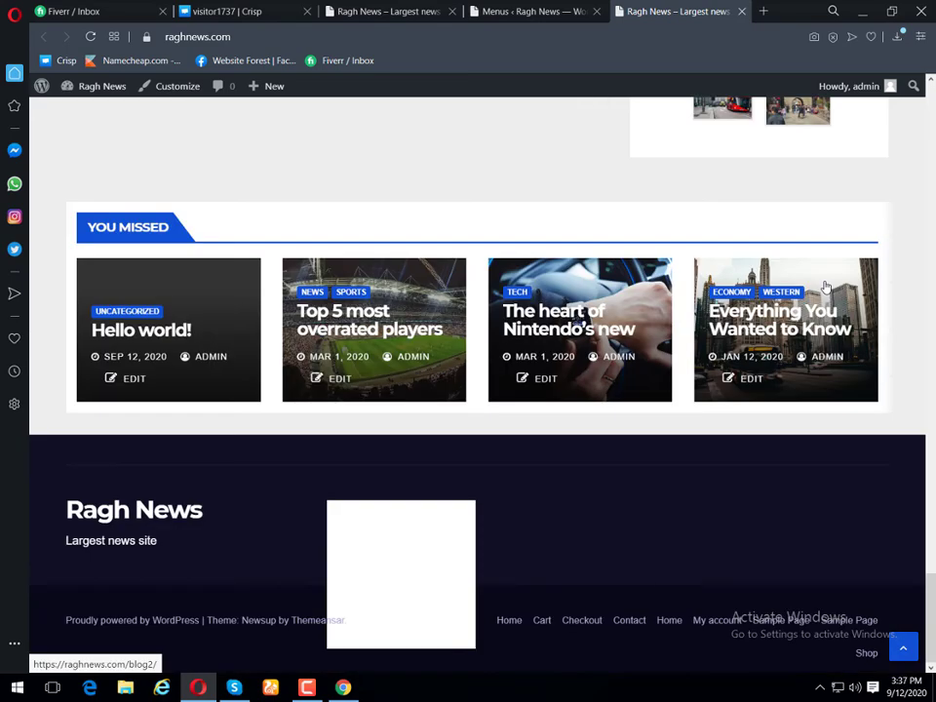
pyautogui.scroll(2, 824, 287)
pyautogui.scroll(-2, 825, 287)
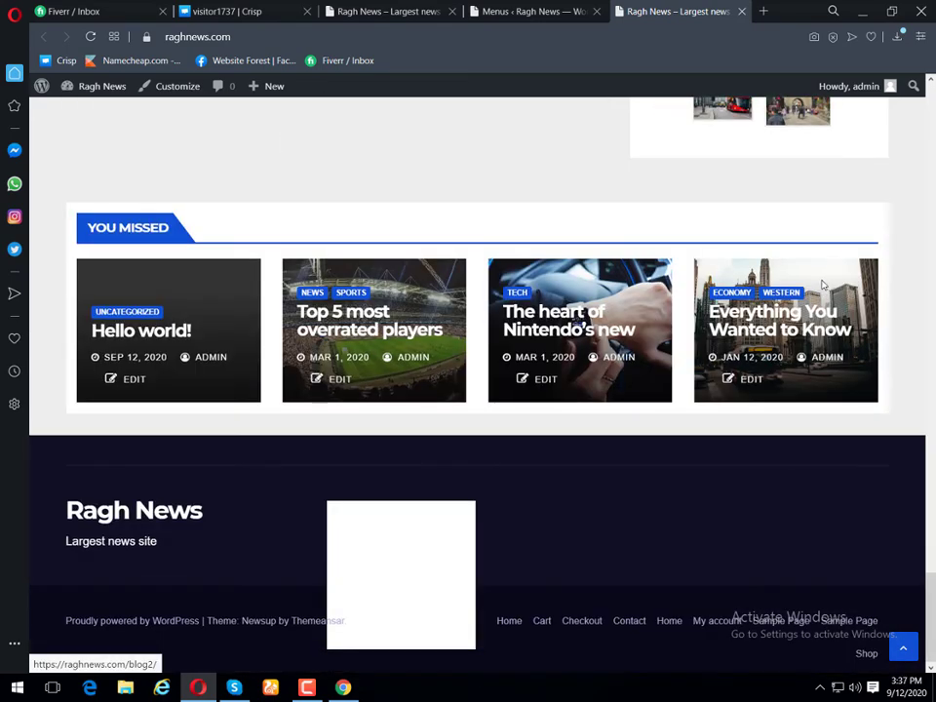
pyautogui.scroll(15, 824, 287)
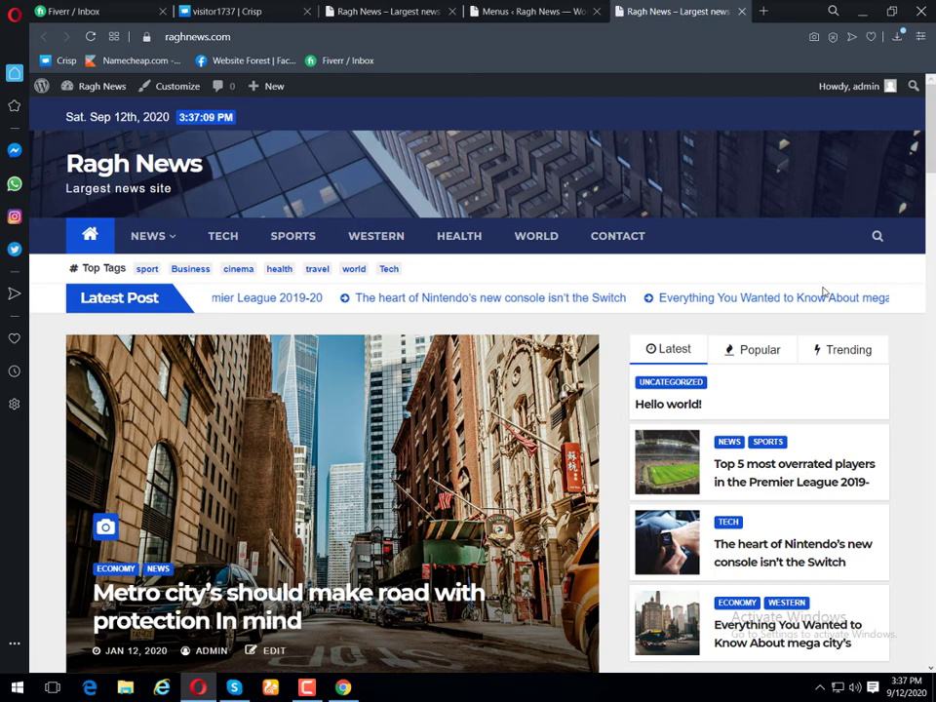
pyautogui.scroll(-15, 824, 291)
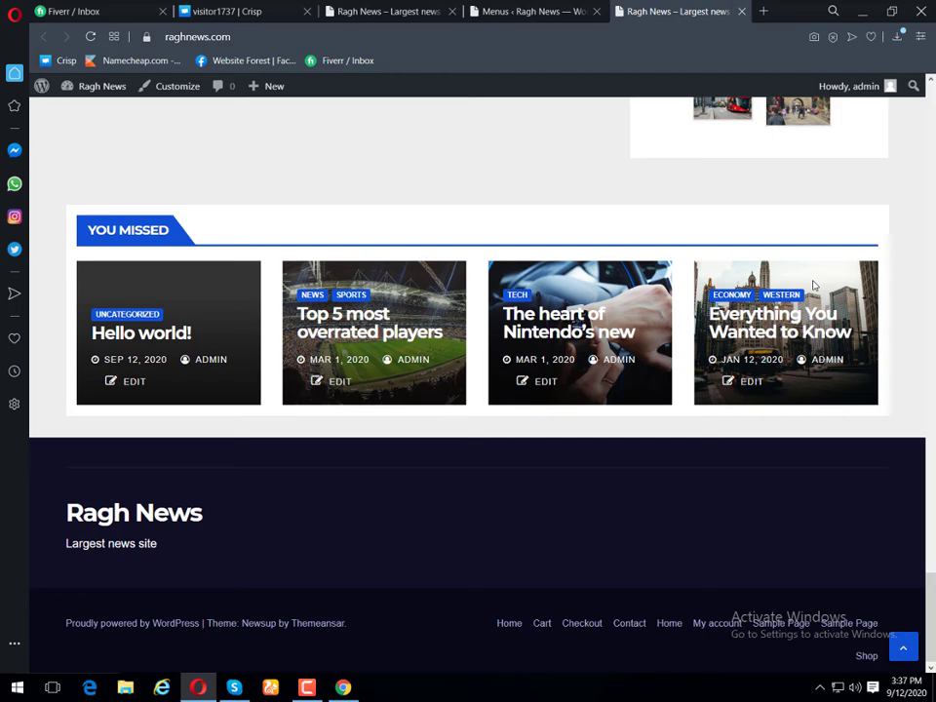
pyautogui.scroll(10, 814, 284)
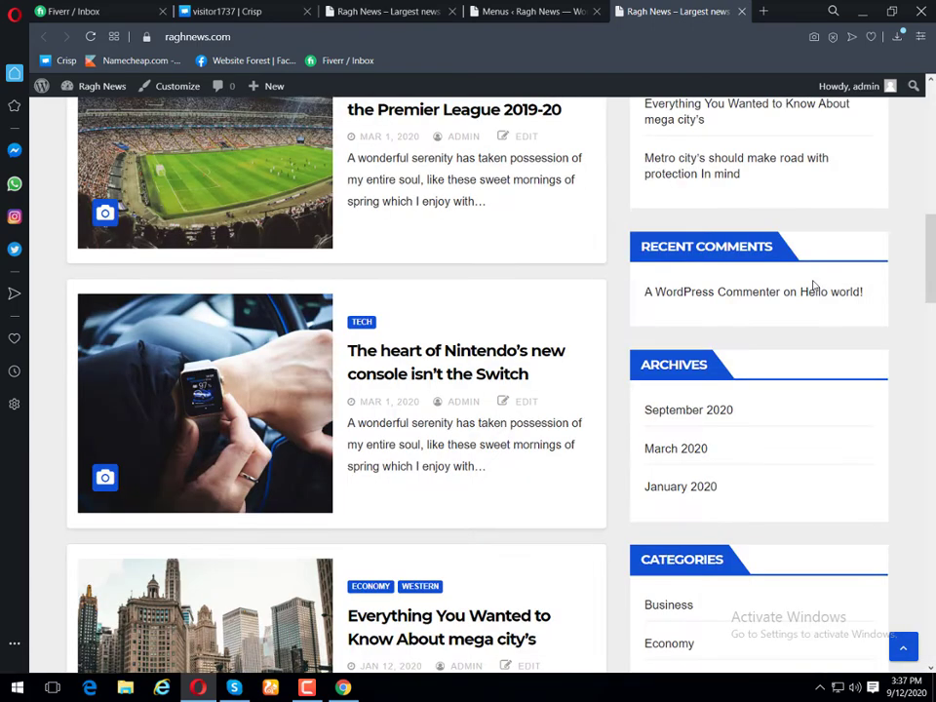
pyautogui.scroll(10, 814, 285)
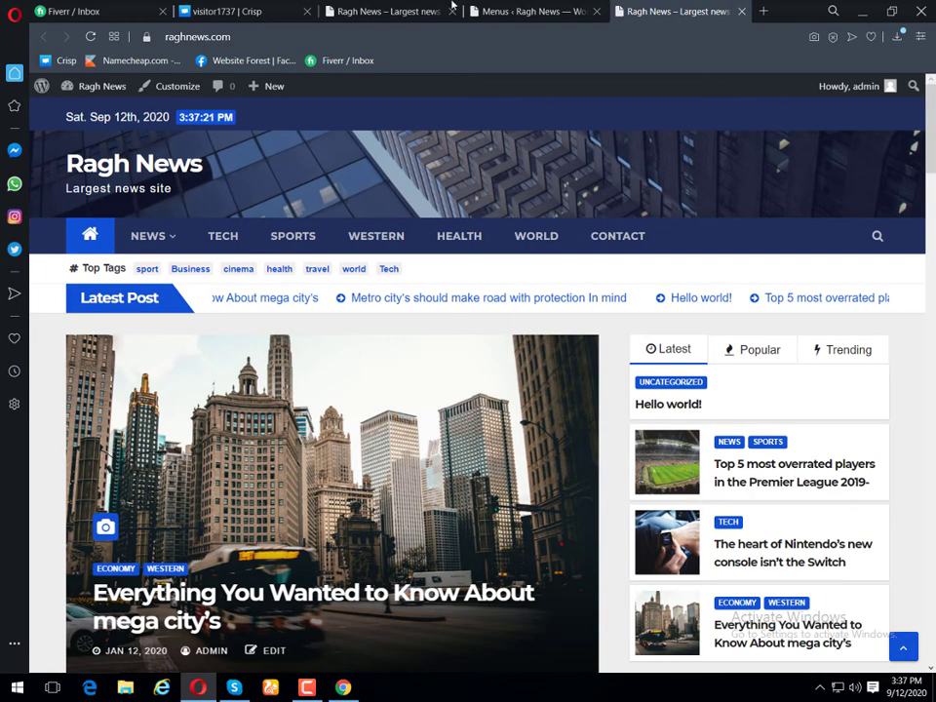
# Step: Upload wp-automatic.zip from Downloads as a new plugin, install it and activate it
pyautogui.click(504, 12)
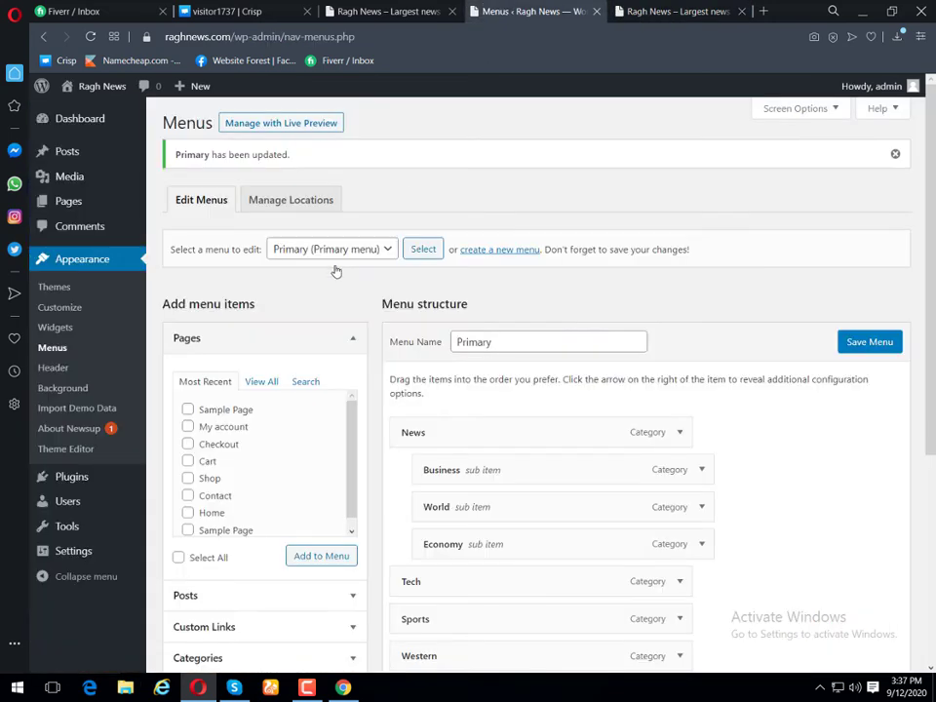
pyautogui.moveTo(70, 477)
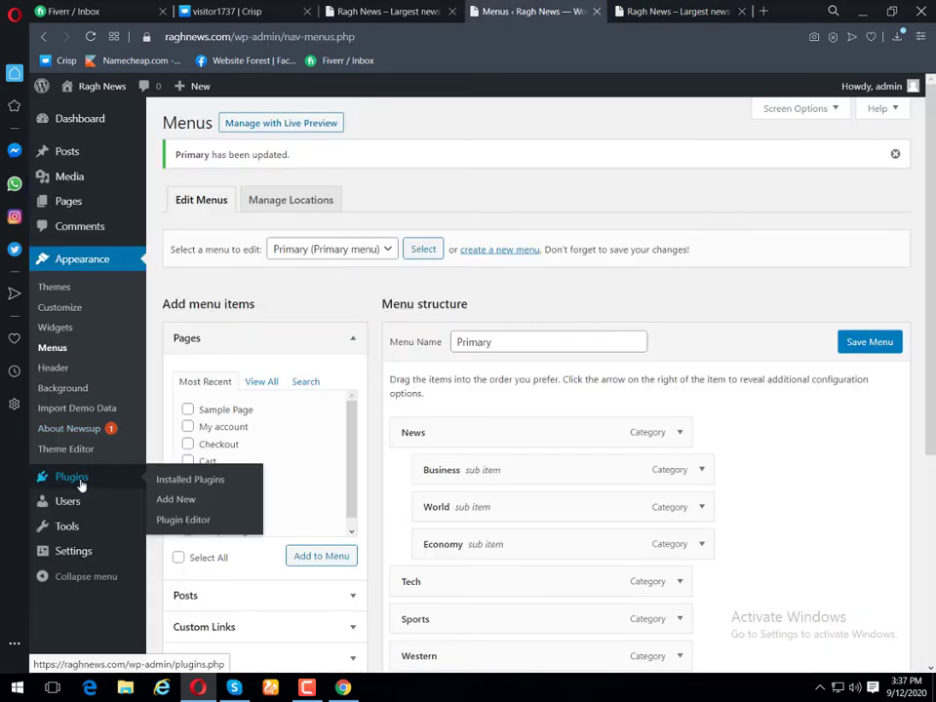
pyautogui.click(166, 501)
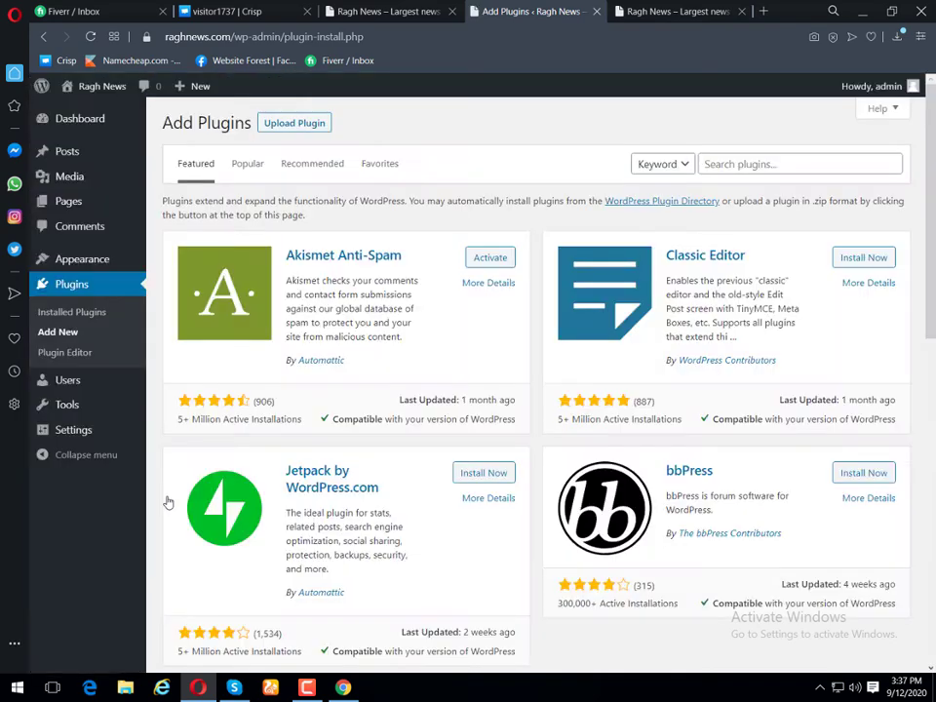
pyautogui.click(310, 124)
pyautogui.click(465, 258)
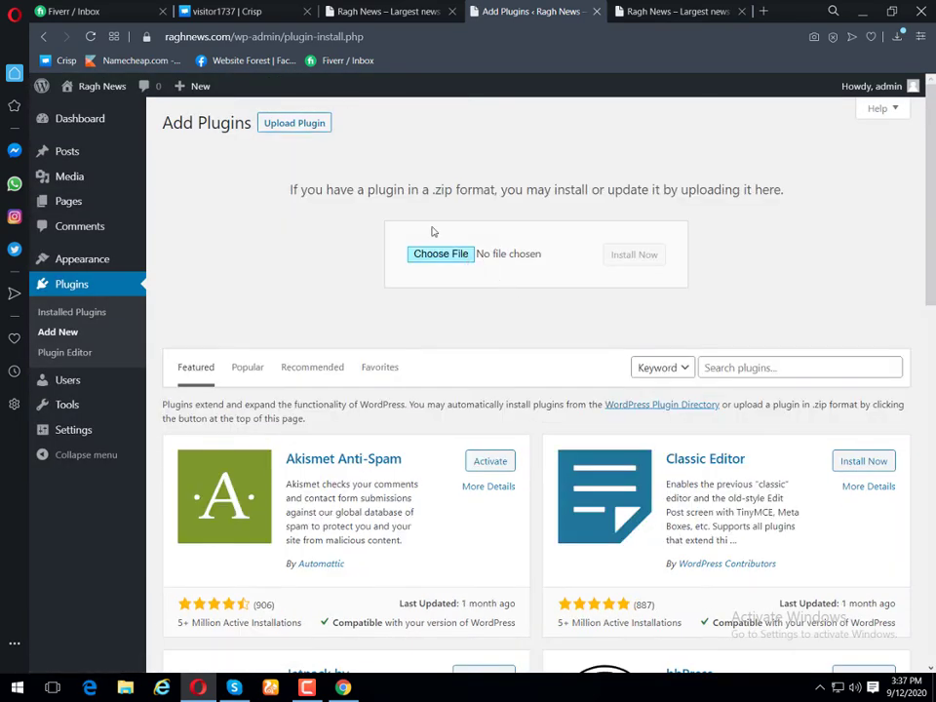
pyautogui.click(54, 121)
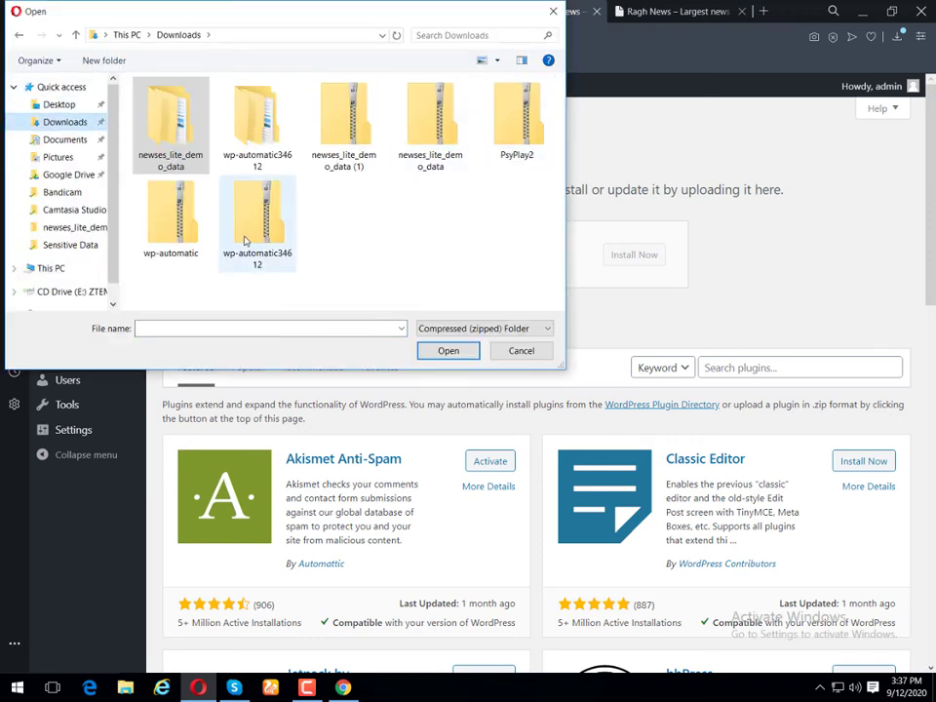
pyautogui.doubleClick(171, 215)
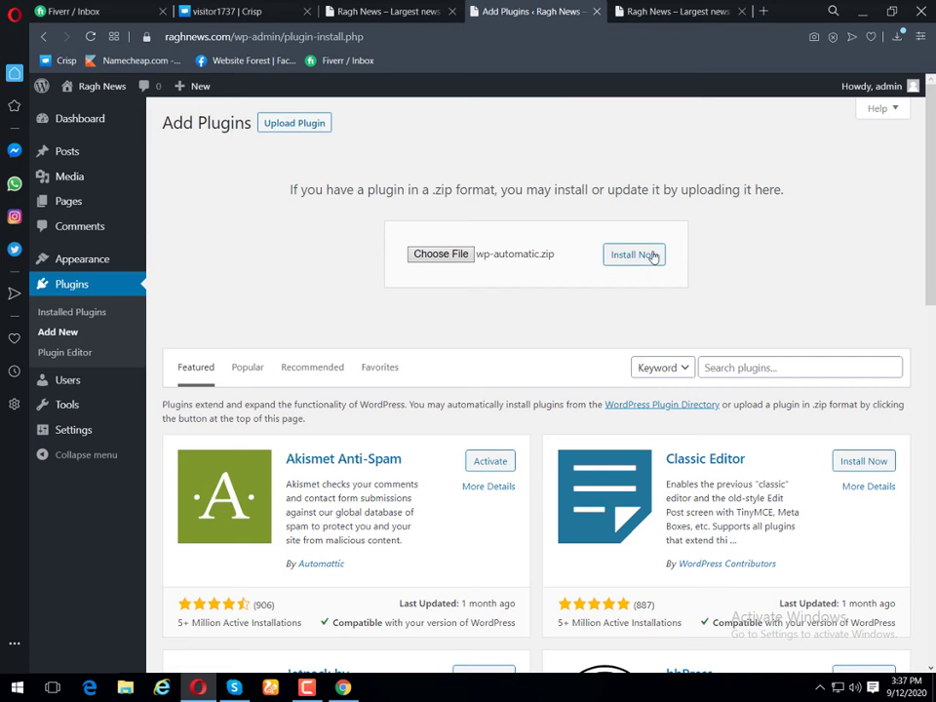
pyautogui.click(653, 255)
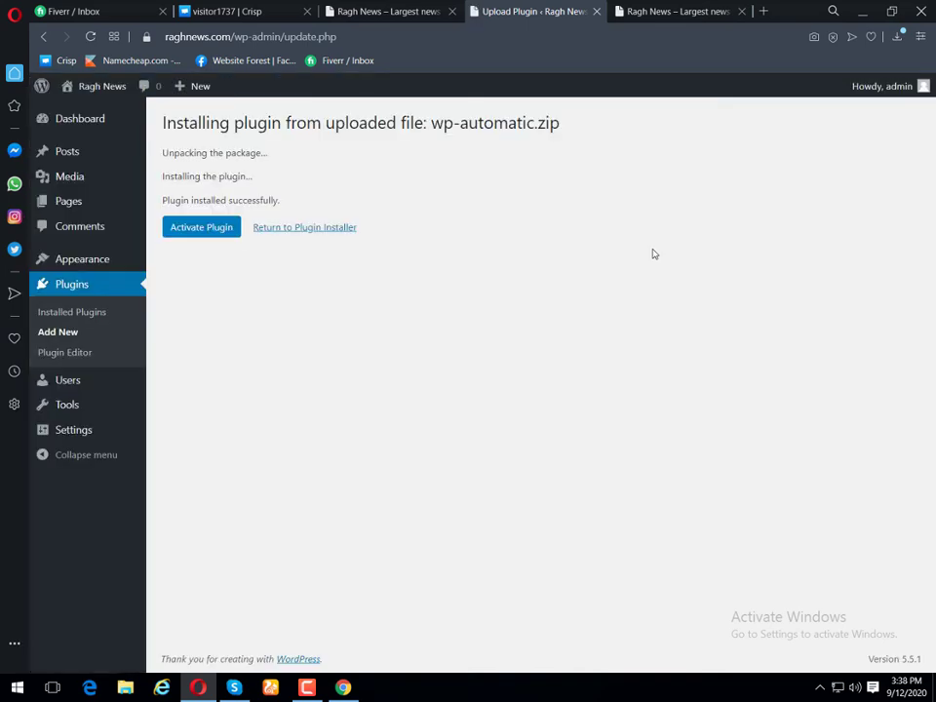
pyautogui.click(225, 226)
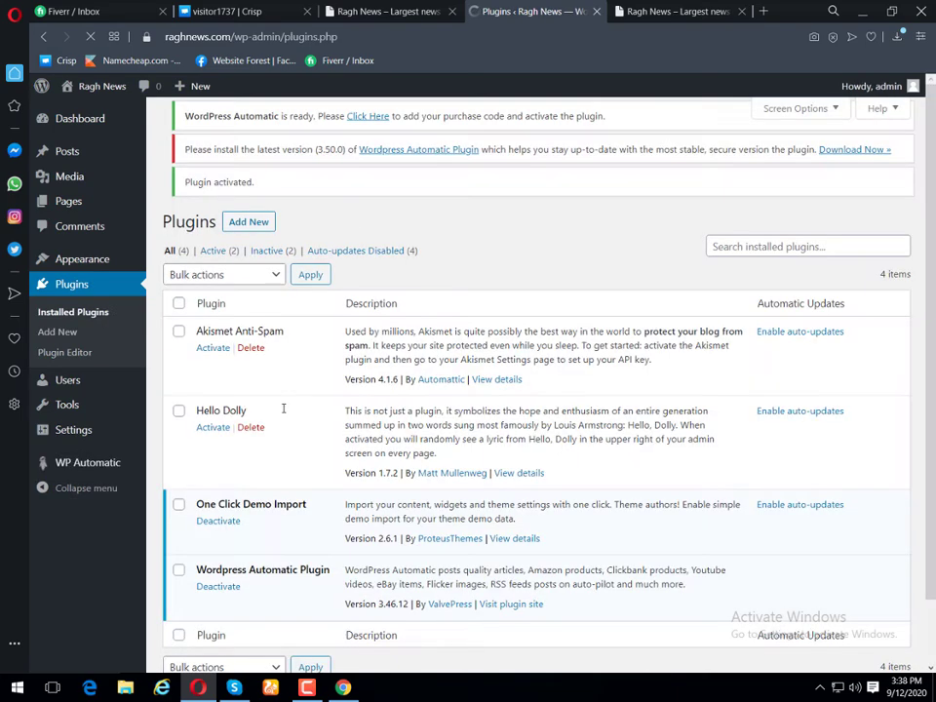
# Step: Open the WP Automatic New campaign page, then go back to the installed plugins list
pyautogui.scroll(-2, 282, 413)
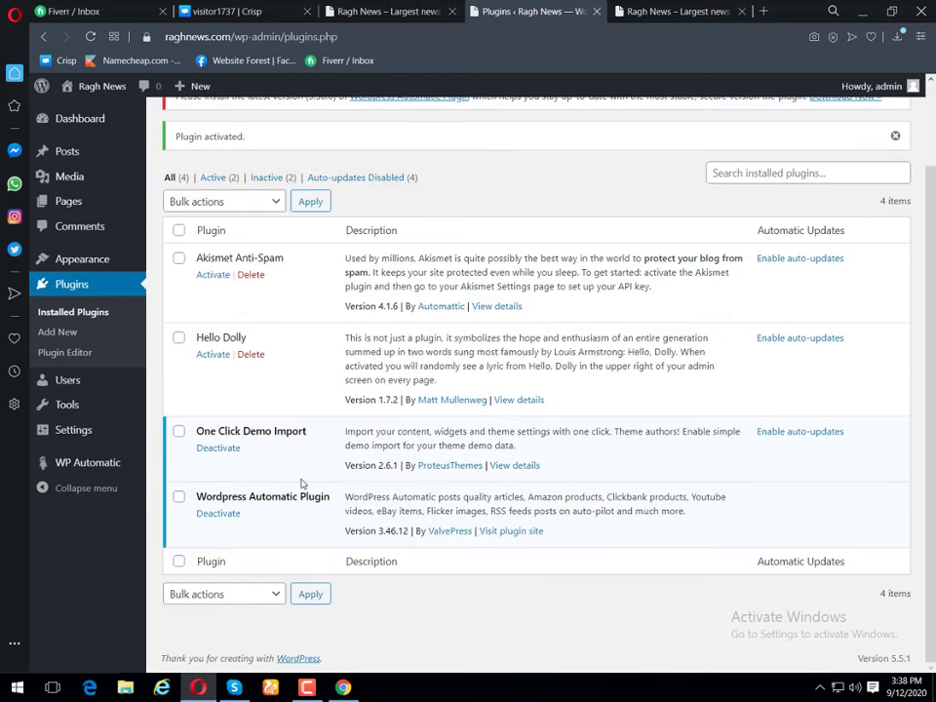
pyautogui.moveTo(98, 471)
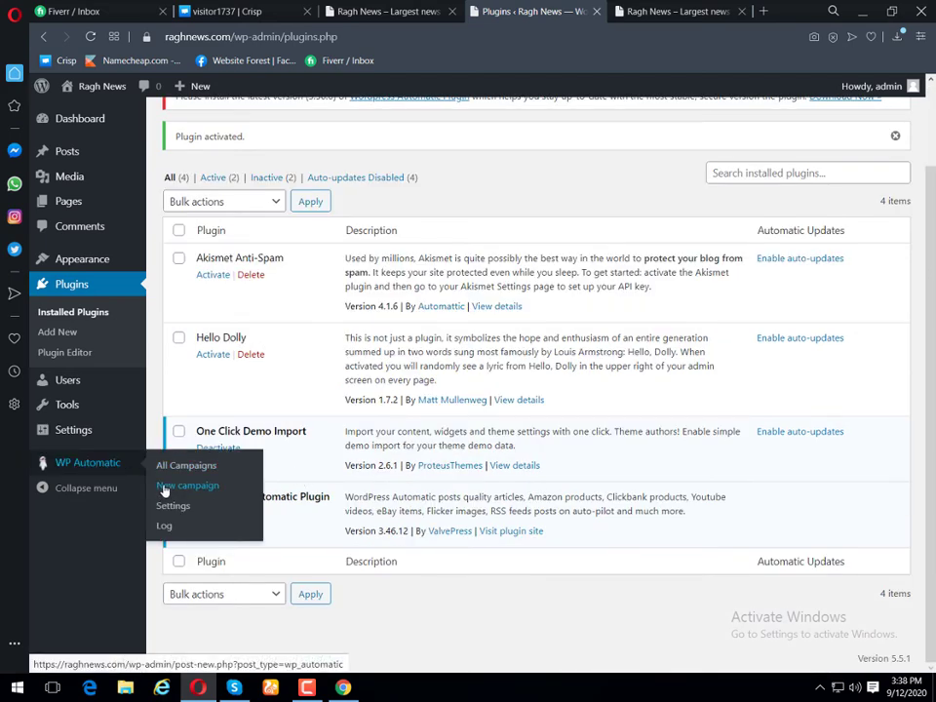
pyautogui.click(164, 490)
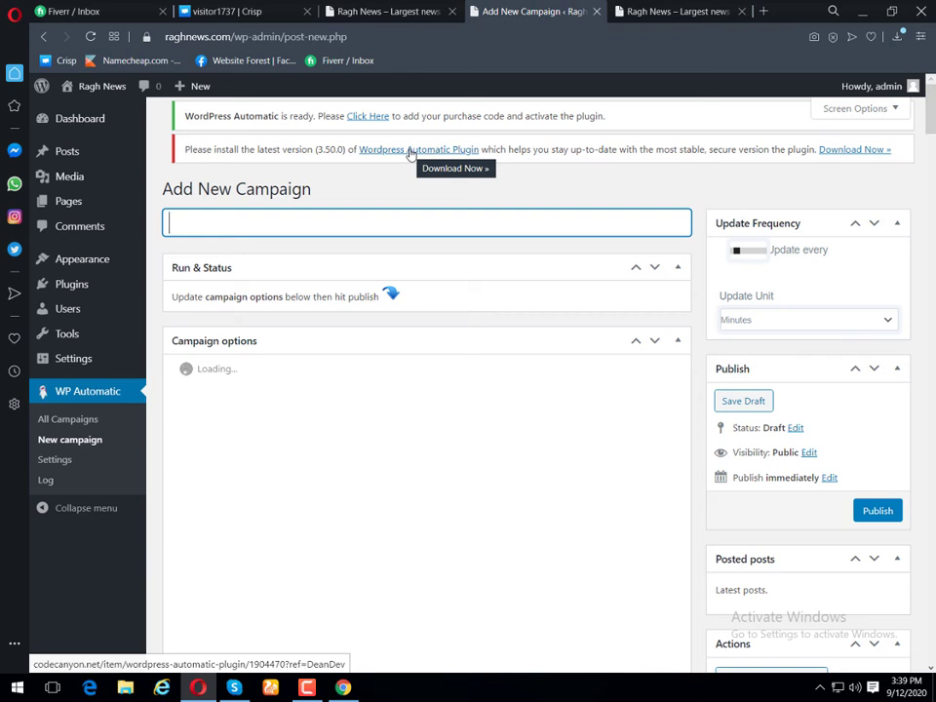
pyautogui.scroll(-2, 497, 338)
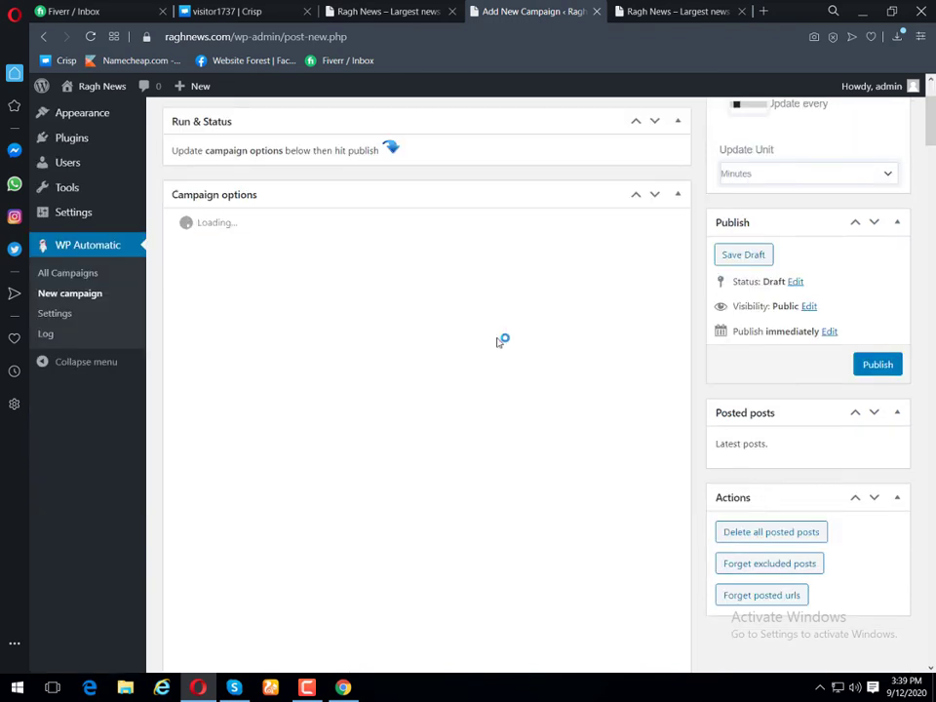
pyautogui.scroll(2, 70, 289)
pyautogui.click(71, 285)
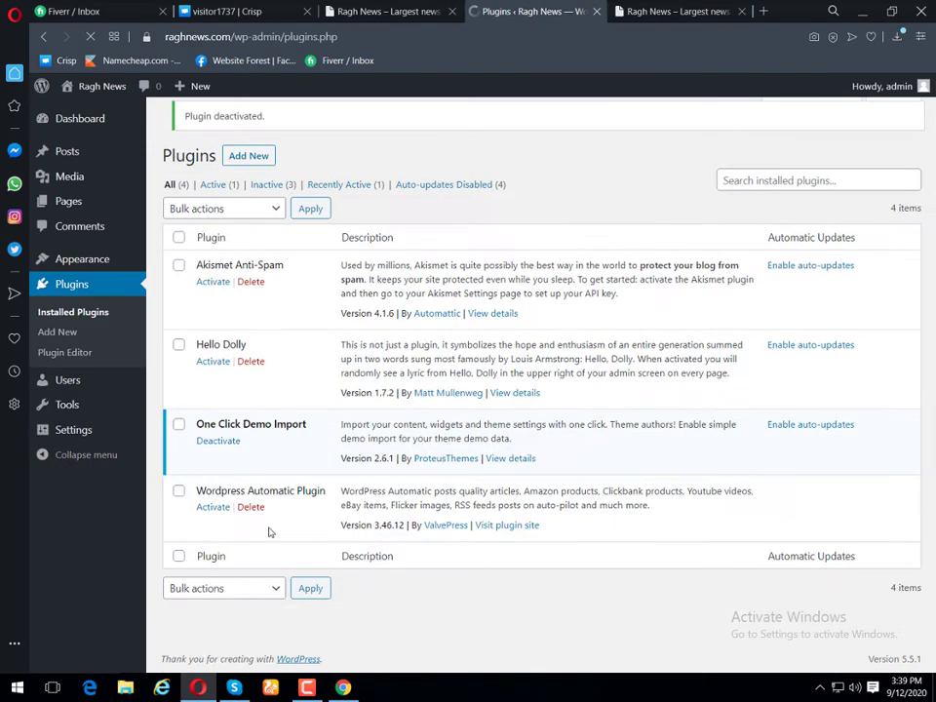
# Step: Delete the Wordpress Automatic Plugin after confirming, then return to the Ragh News homepage tab
pyautogui.click(251, 517)
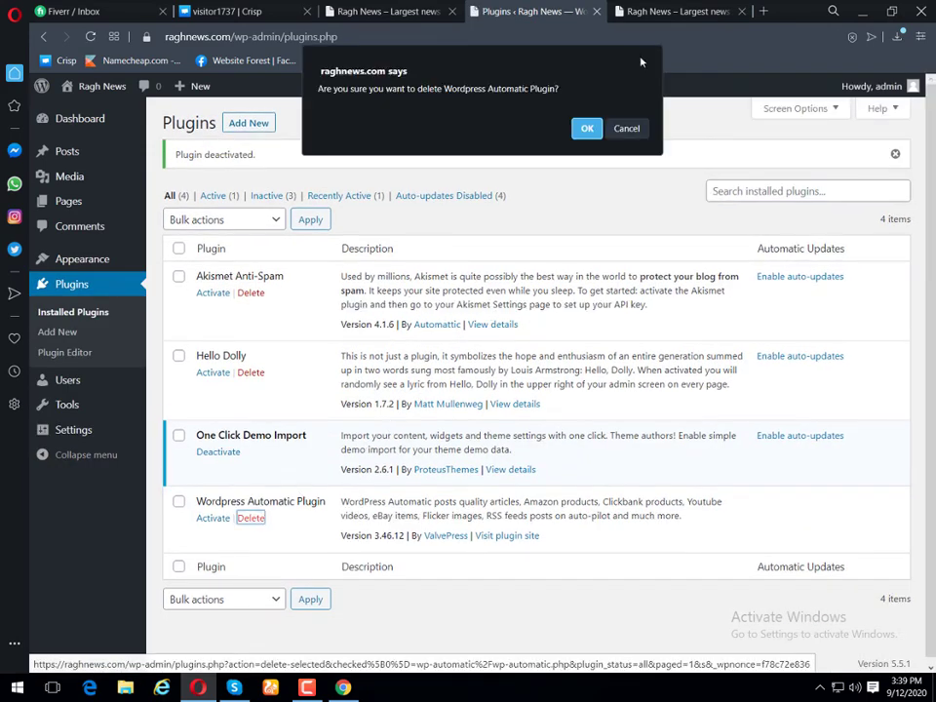
pyautogui.click(584, 127)
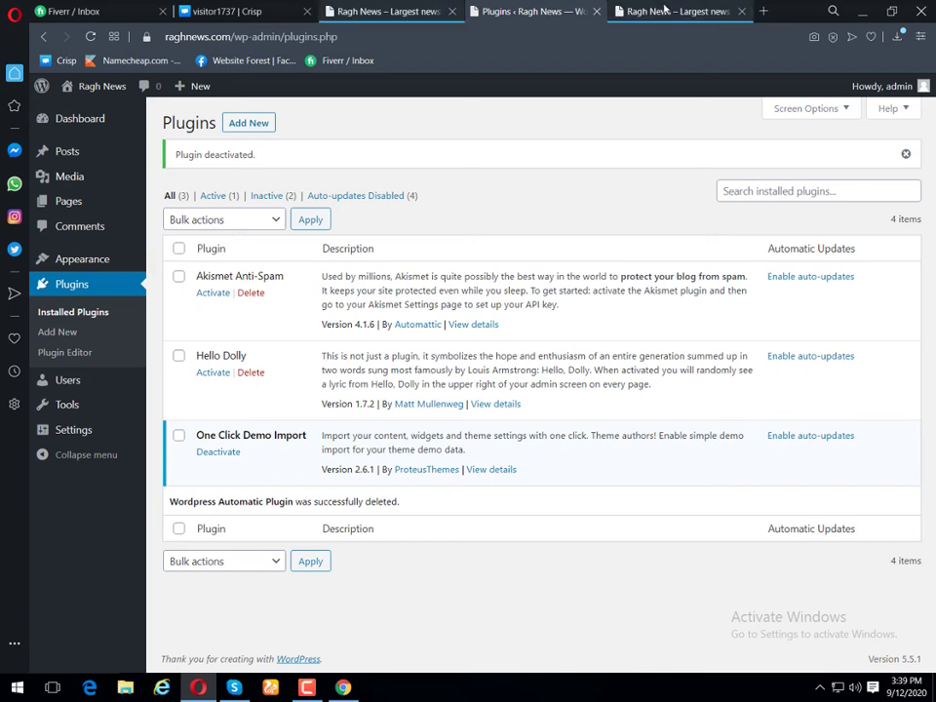
pyautogui.click(700, 11)
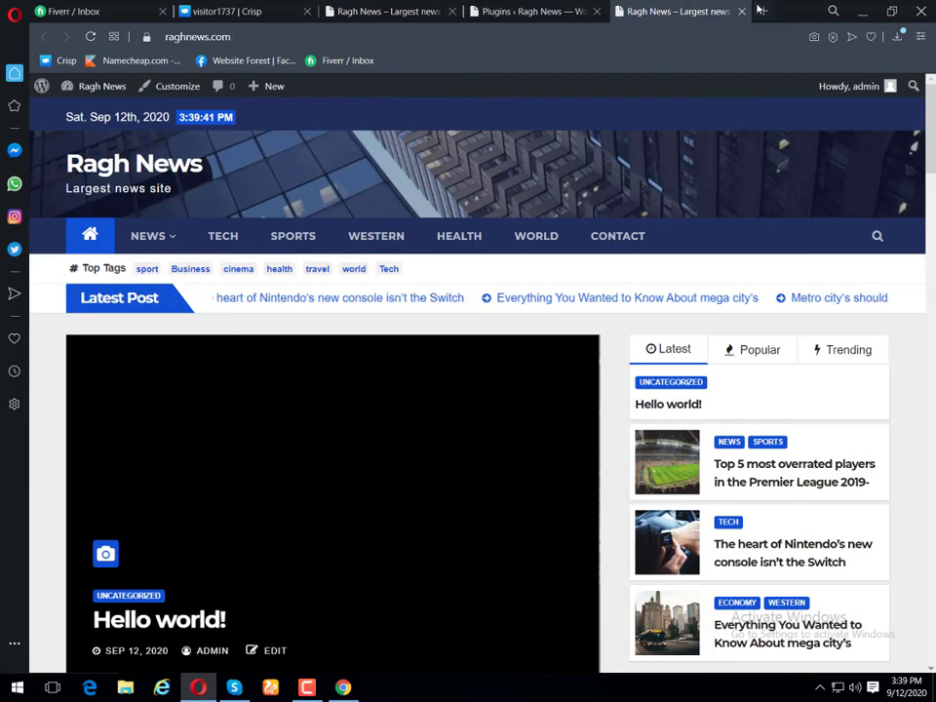
# Step: Search for 'ifttt' in a new tab and go to the IFTTT website
pyautogui.click(759, 10)
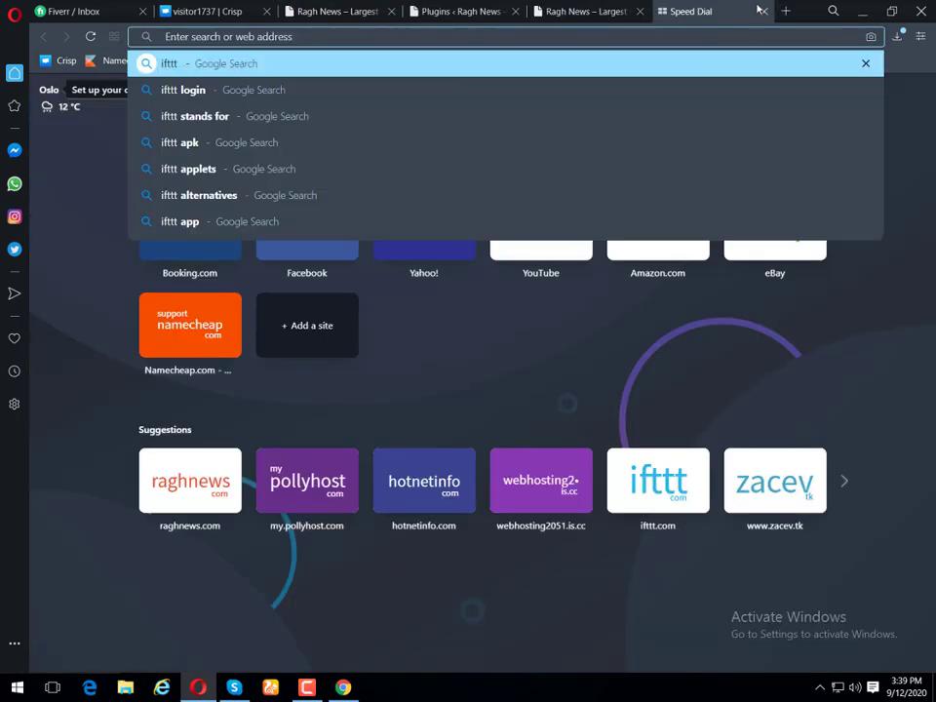
pyautogui.write('ifttt')
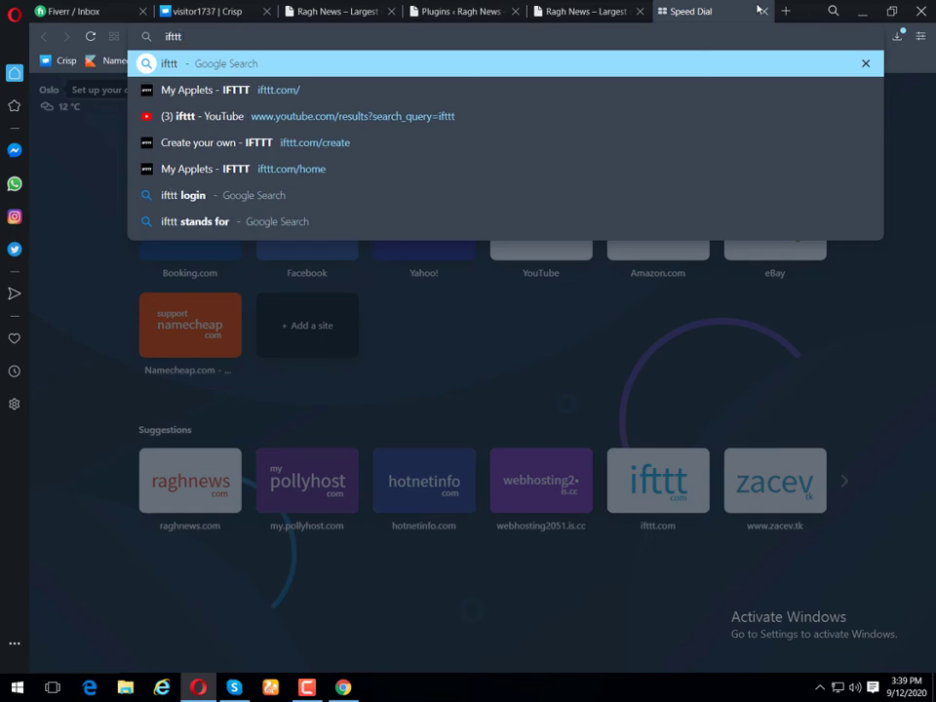
pyautogui.press('Return')
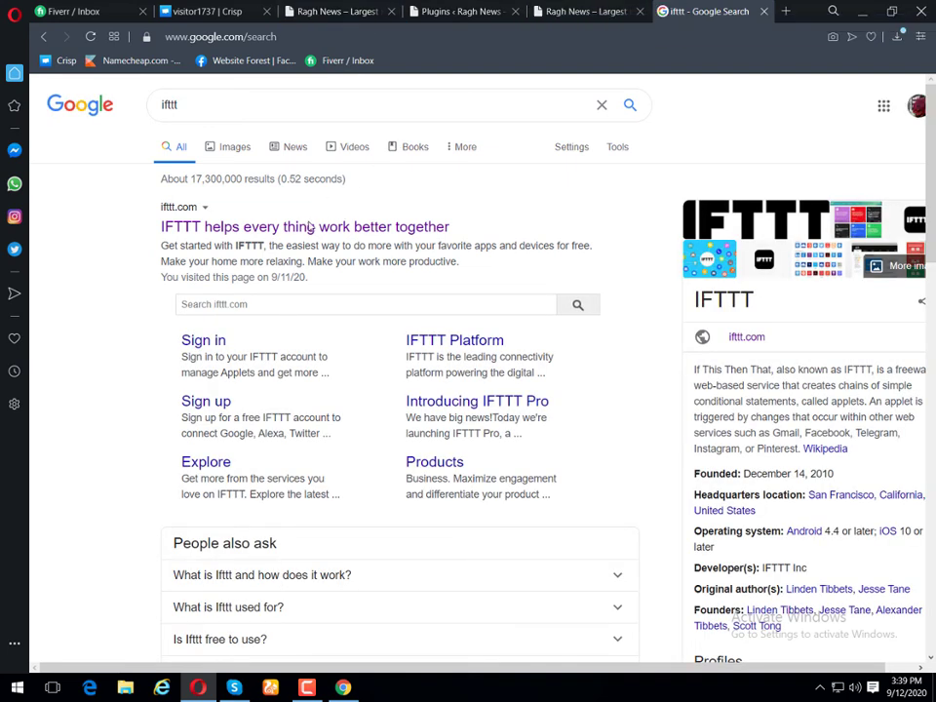
pyautogui.click(195, 346)
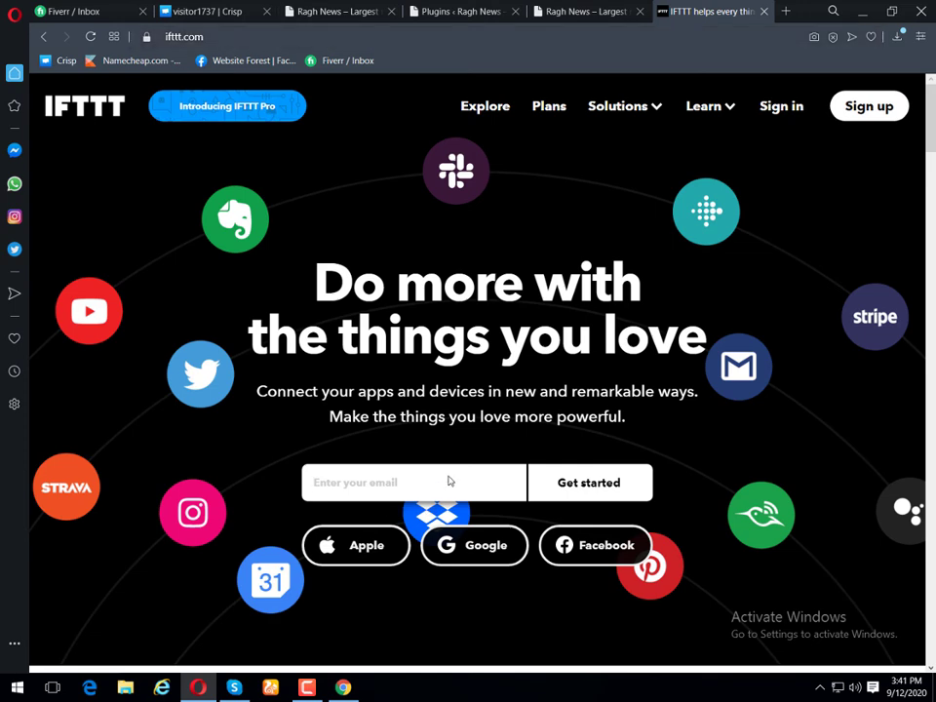
# Step: Sign in to IFTTT with a Google account and start a new applet from Create
pyautogui.scroll(-2, 458, 448)
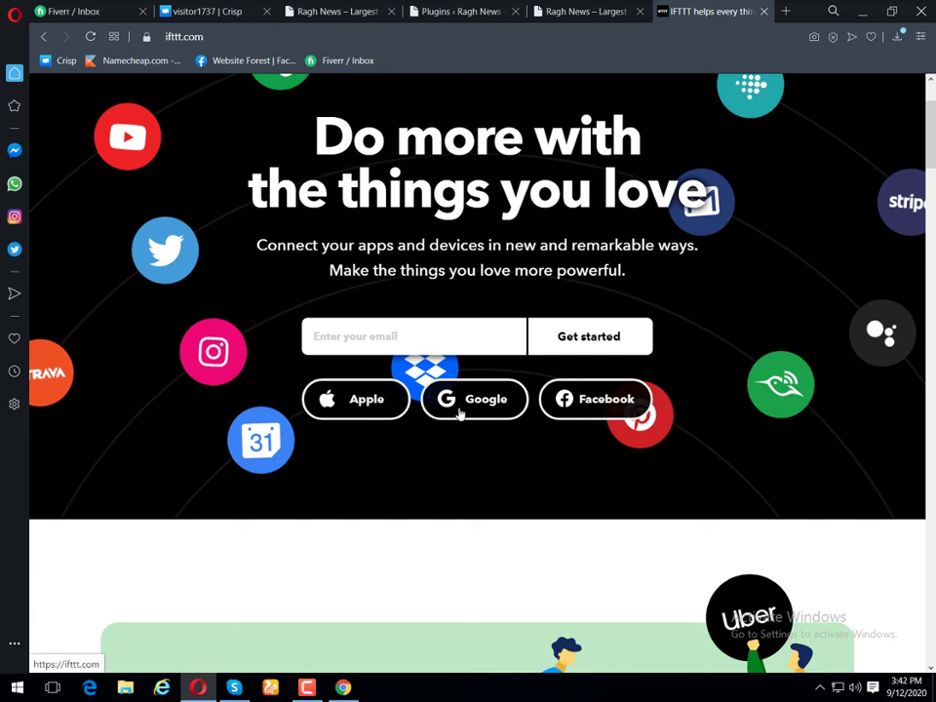
pyautogui.click(461, 412)
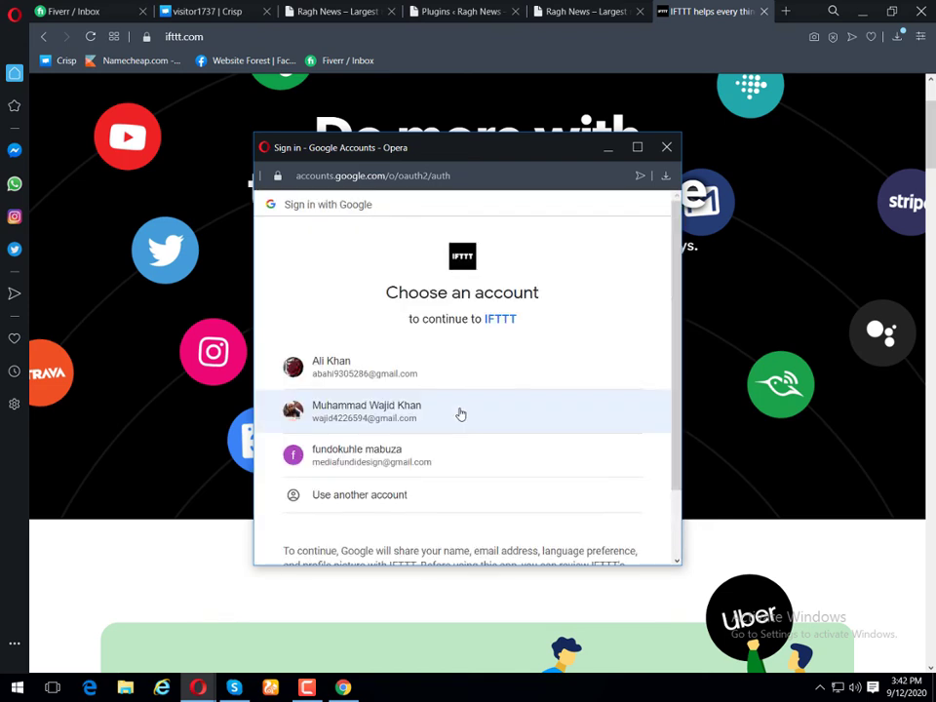
pyautogui.click(373, 412)
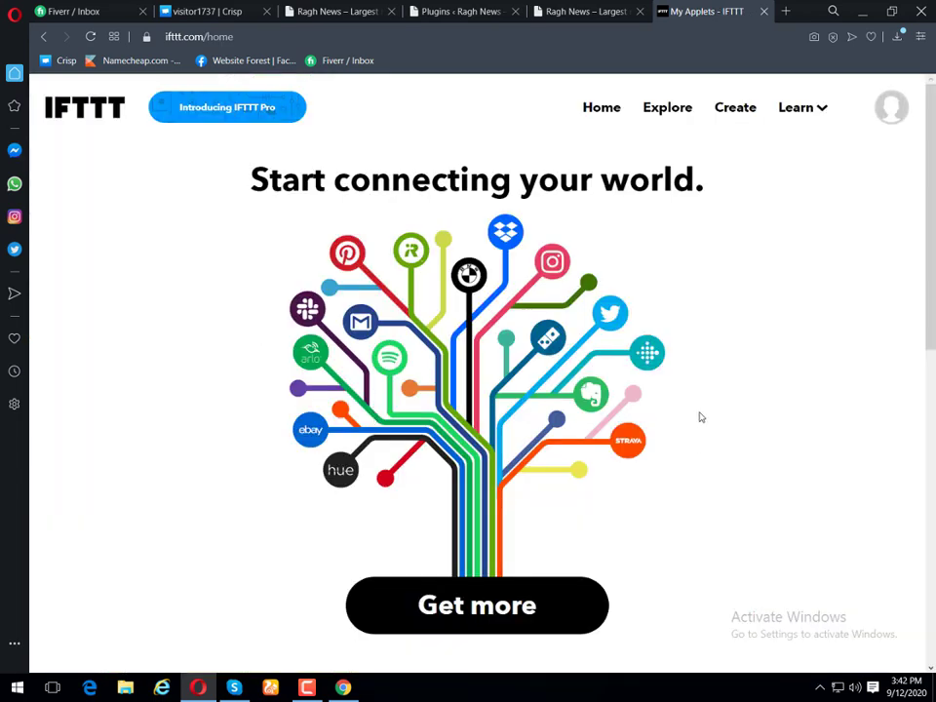
pyautogui.click(733, 113)
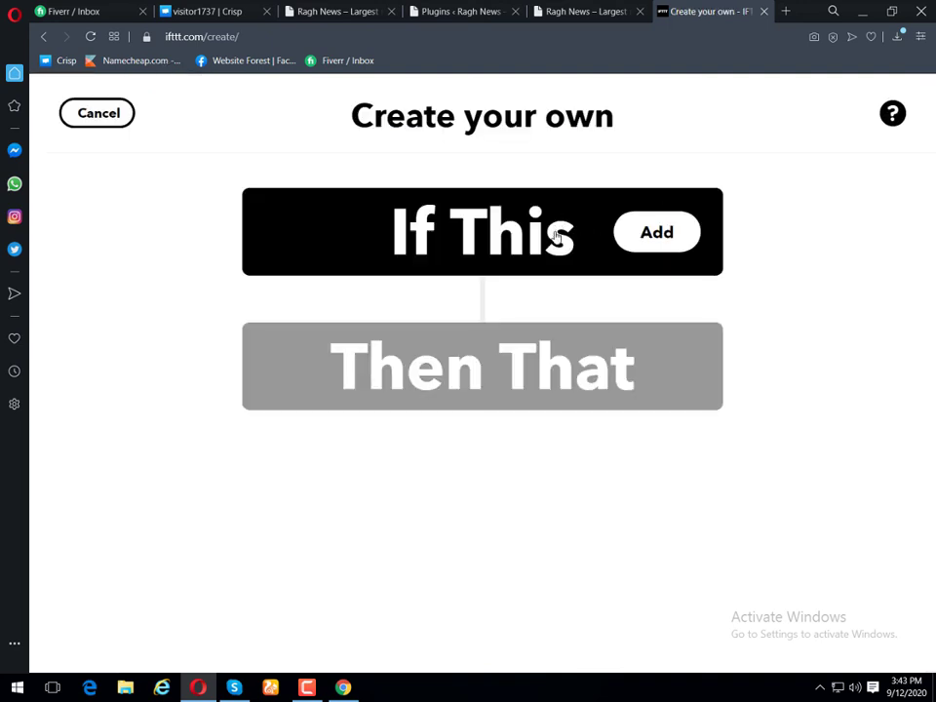
# Step: Set the If This trigger to the RSS Feed service's New feed item, ready for a Feed URL
pyautogui.click(624, 234)
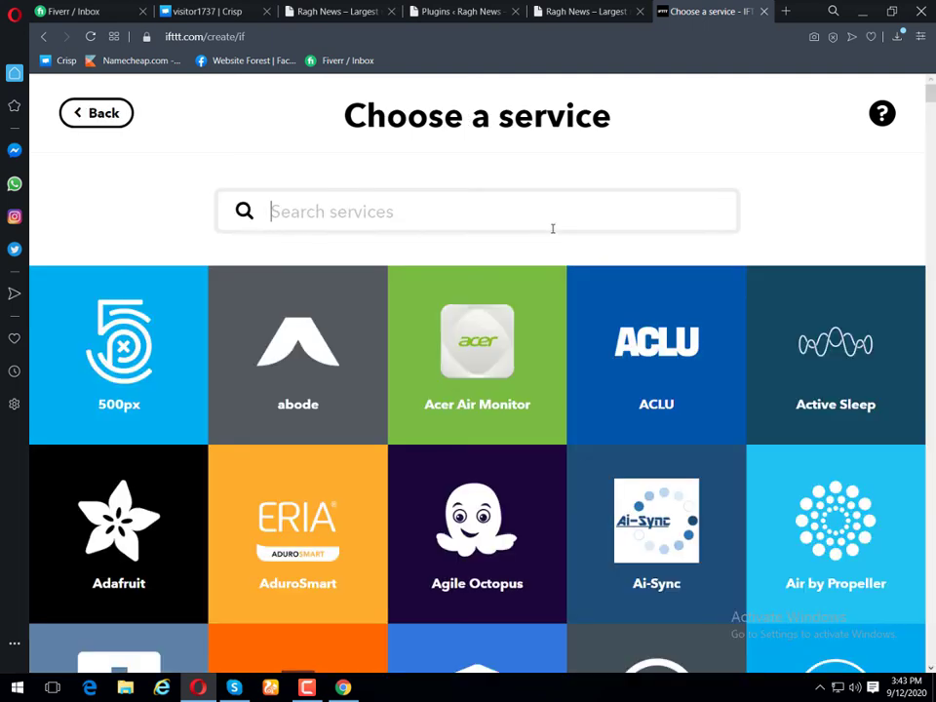
pyautogui.write('rss')
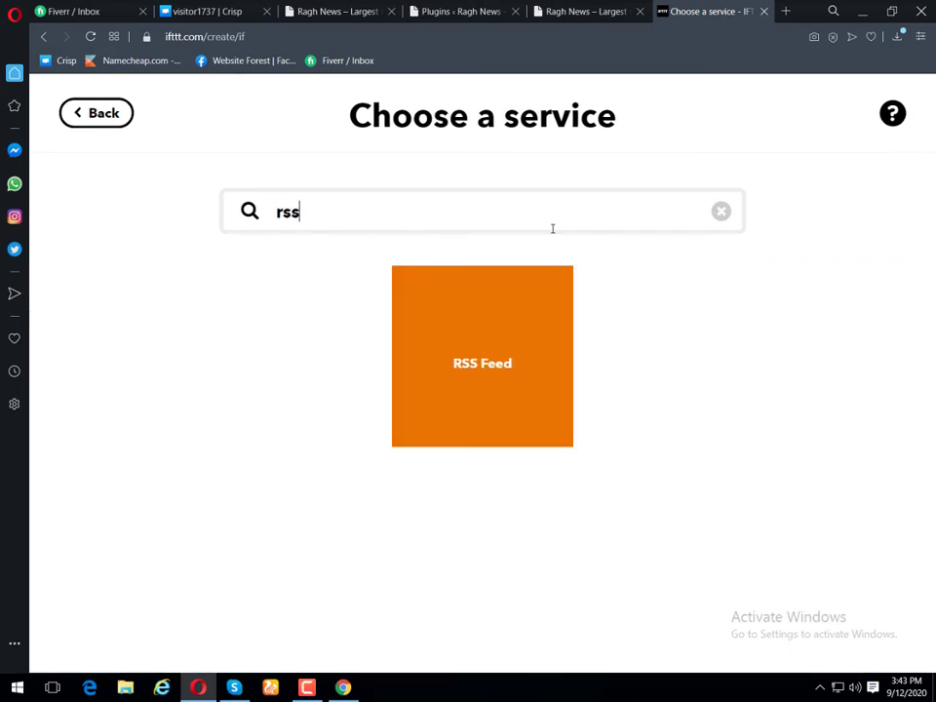
pyautogui.click(509, 319)
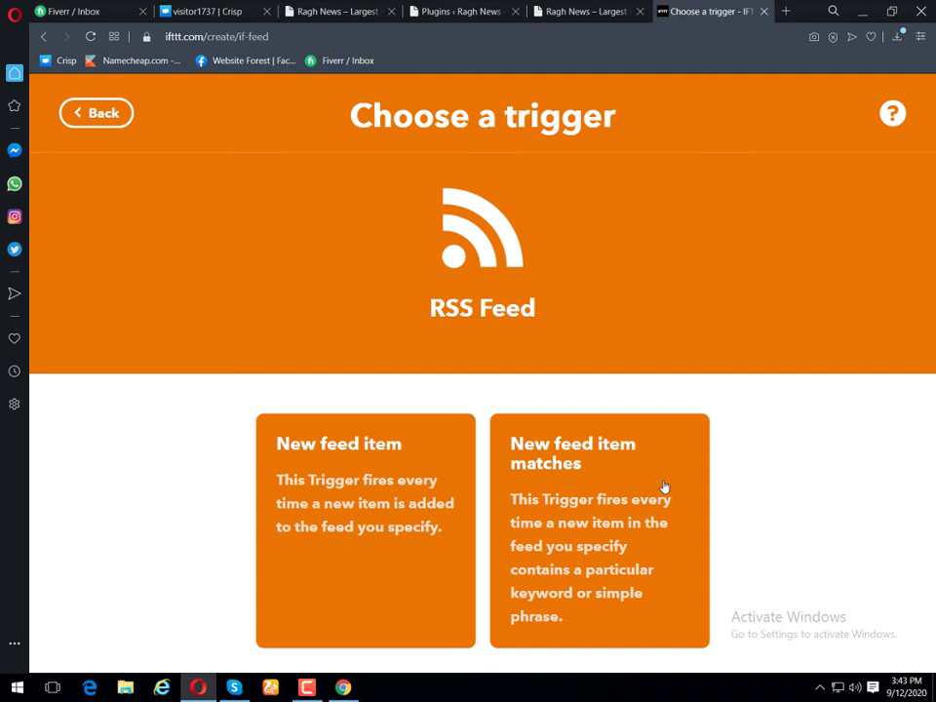
pyautogui.click(325, 472)
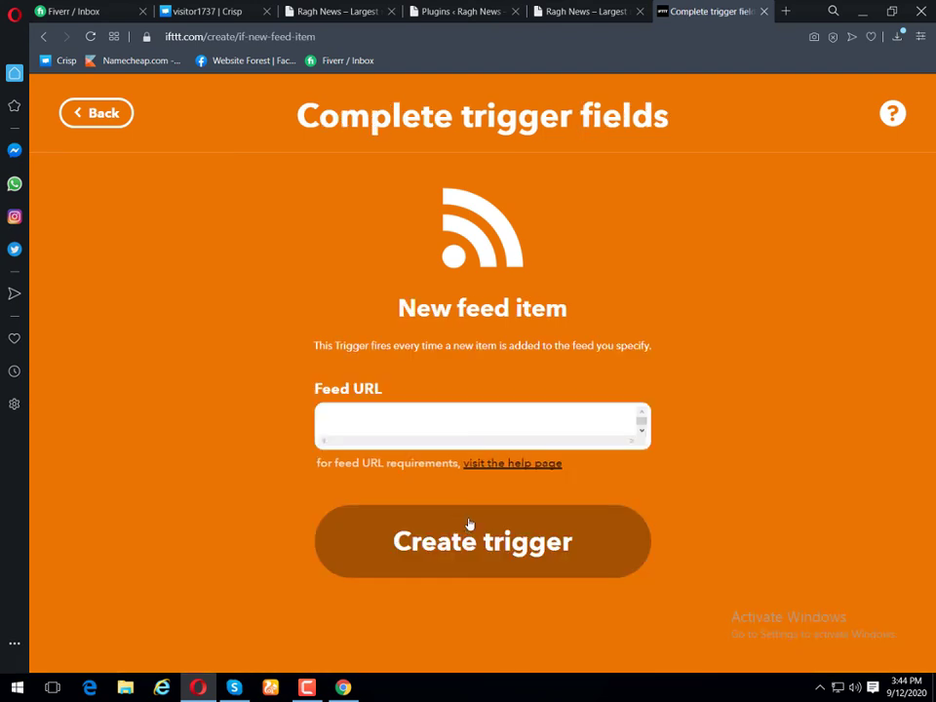
pyautogui.click(516, 421)
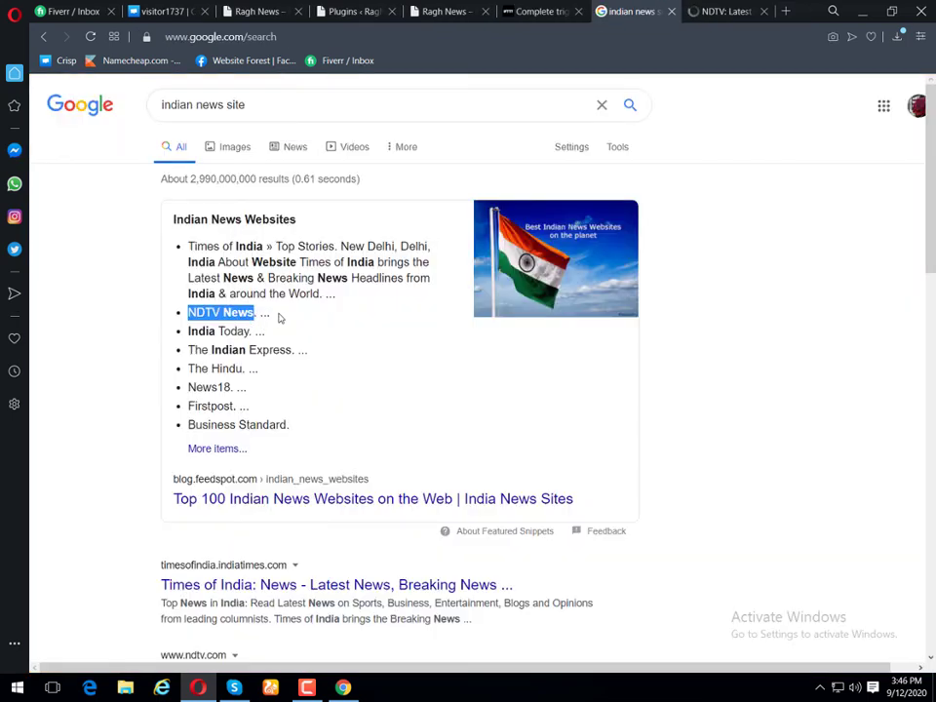
# Step: Google 'NDTV News RSS news feed' and open NDTV's RSS feeds page at ndtv.com/rss
pyautogui.click(786, 11)
pyautogui.write('NDTV News')
pyautogui.write('RSS')
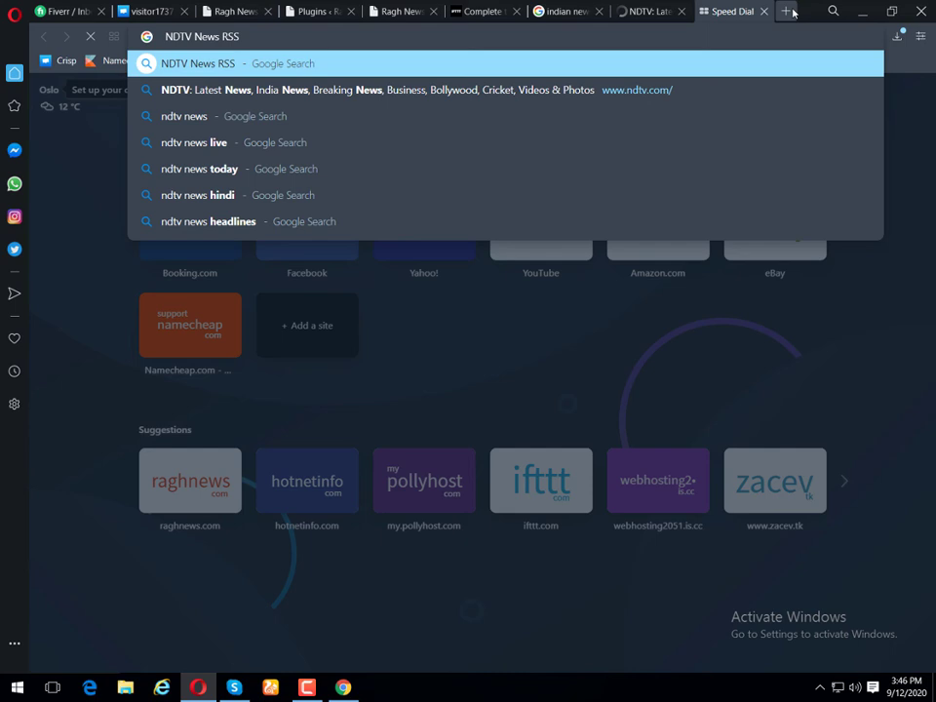
pyautogui.write(' news feed')
pyautogui.press('Return')
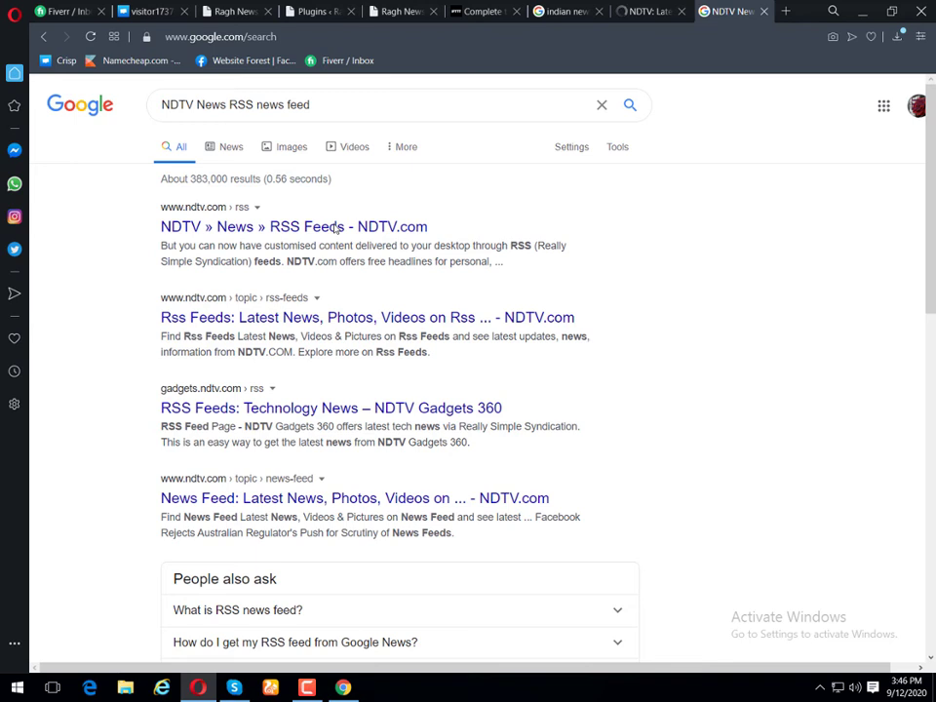
pyautogui.click(330, 232)
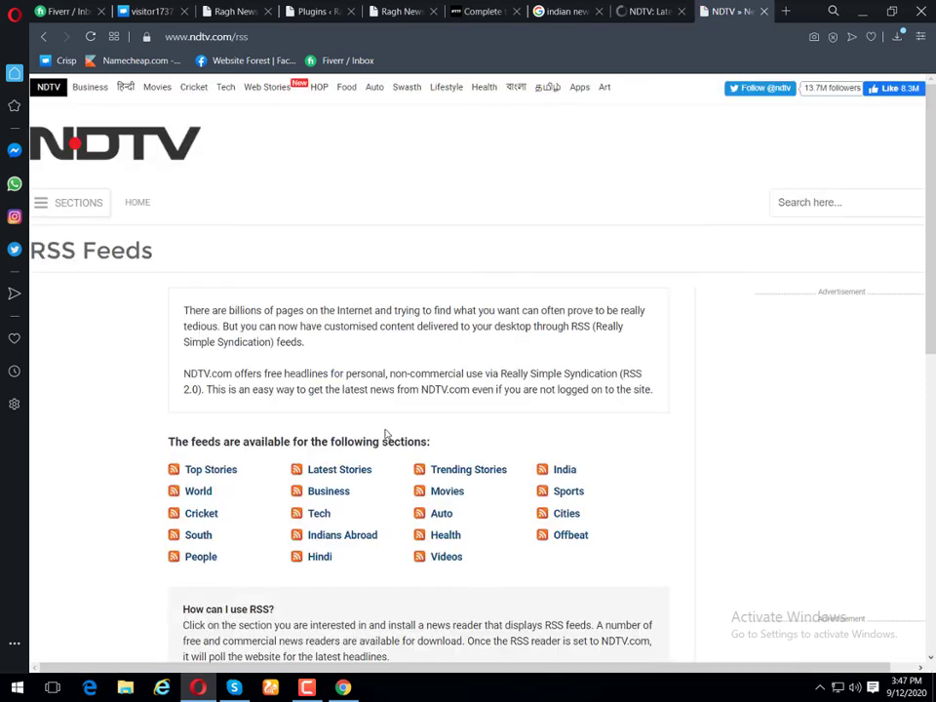
pyautogui.scroll(-1, 292, 429)
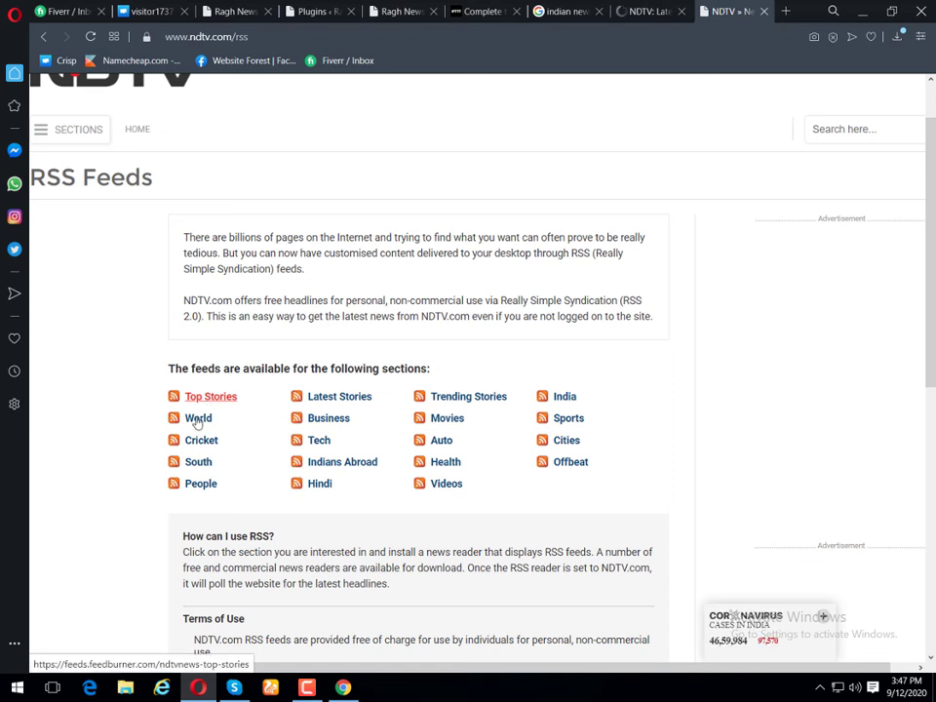
# Step: Open NDTV's World feed (feeds.feedburner.com/ndtvnews-world-news) in a new tab and copy its address
pyautogui.rightClick(195, 536)
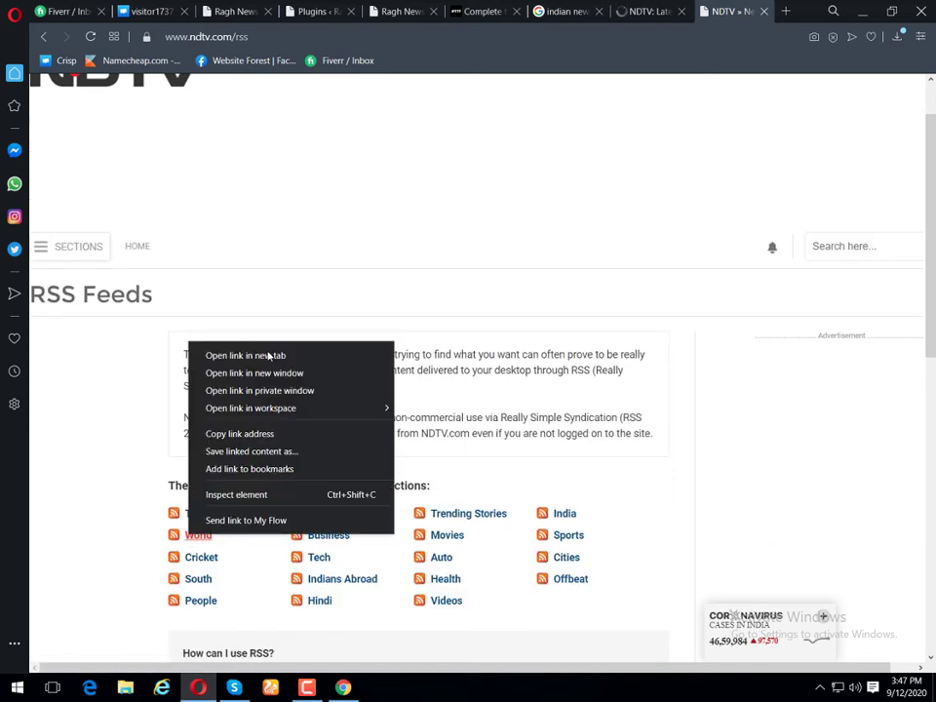
pyautogui.click(278, 355)
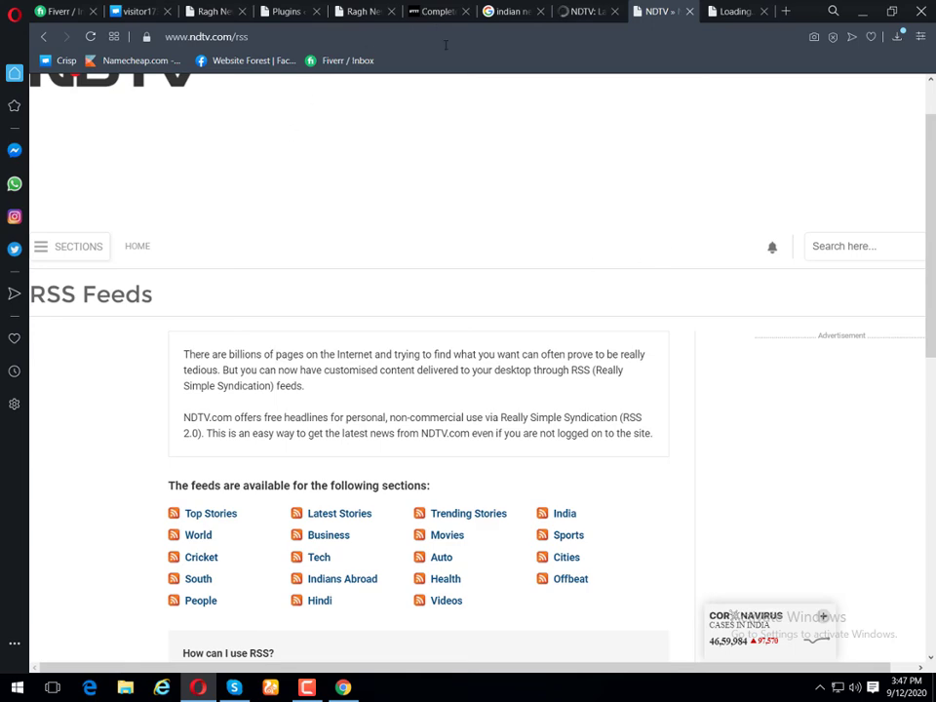
pyautogui.hotkey('ctrl', 'Tab')
pyautogui.scroll(8, 468, 292)
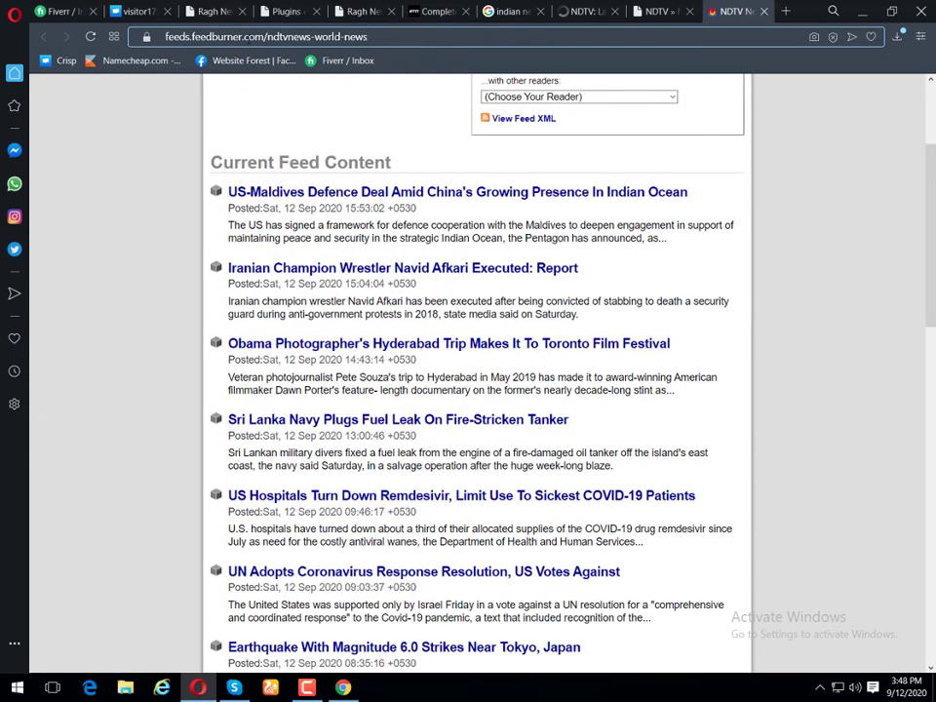
pyautogui.moveTo(368, 36); pyautogui.dragTo(264, 36)
pyautogui.moveTo(134, 37); pyautogui.dragTo(78, 24)
pyautogui.hotkey('ctrl', 'c')
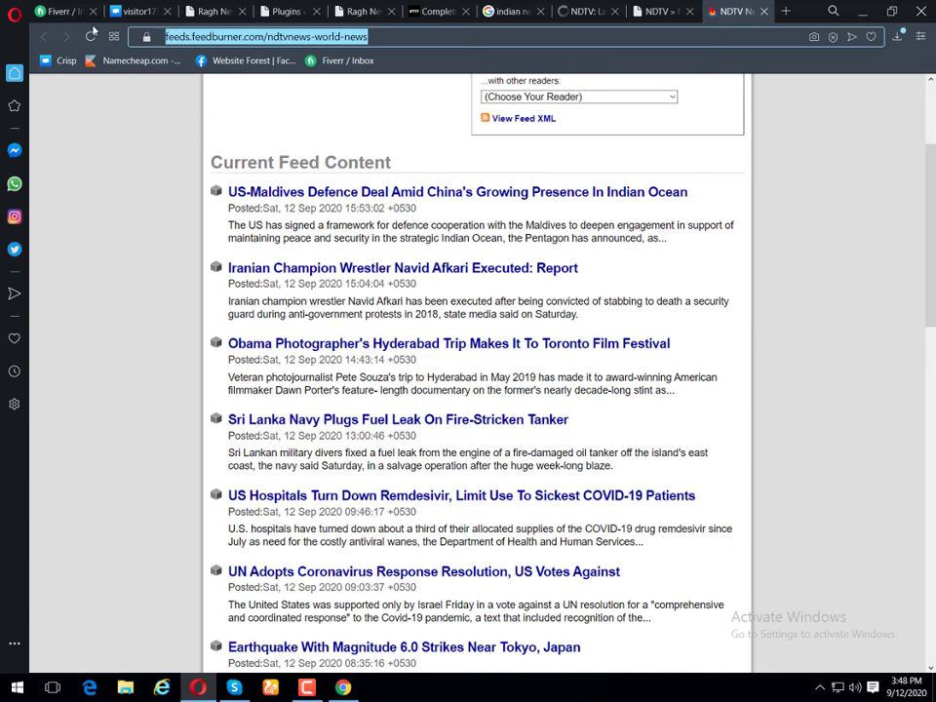
pyautogui.click(422, 9)
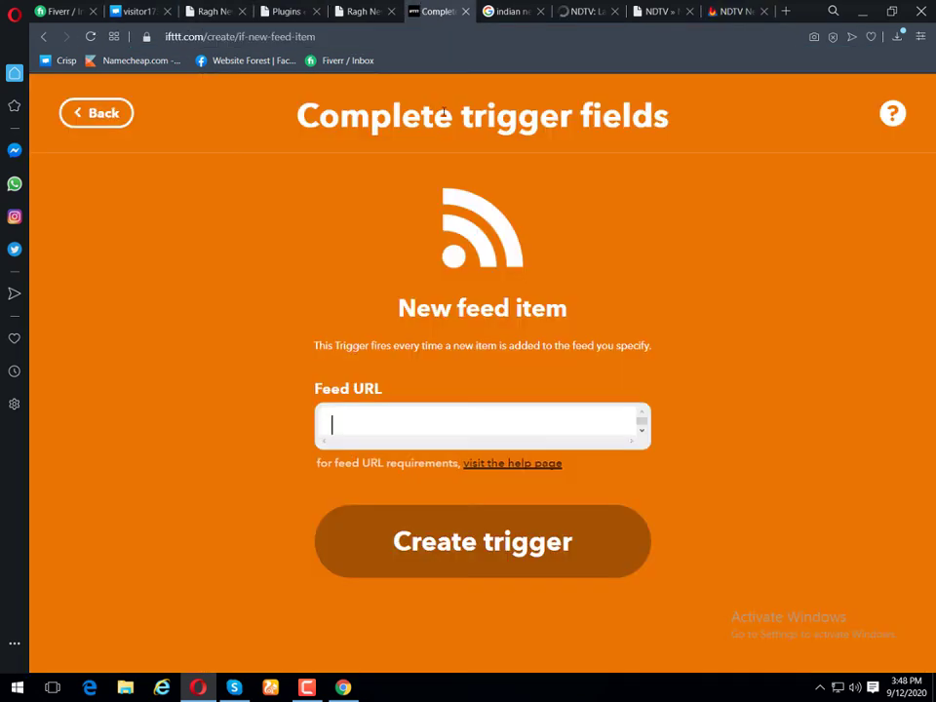
# Step: Paste the NDTV World feed address as the Feed URL and create the trigger
pyautogui.click(488, 404)
pyautogui.hotkey('ctrl', 'v')
pyautogui.click(501, 569)
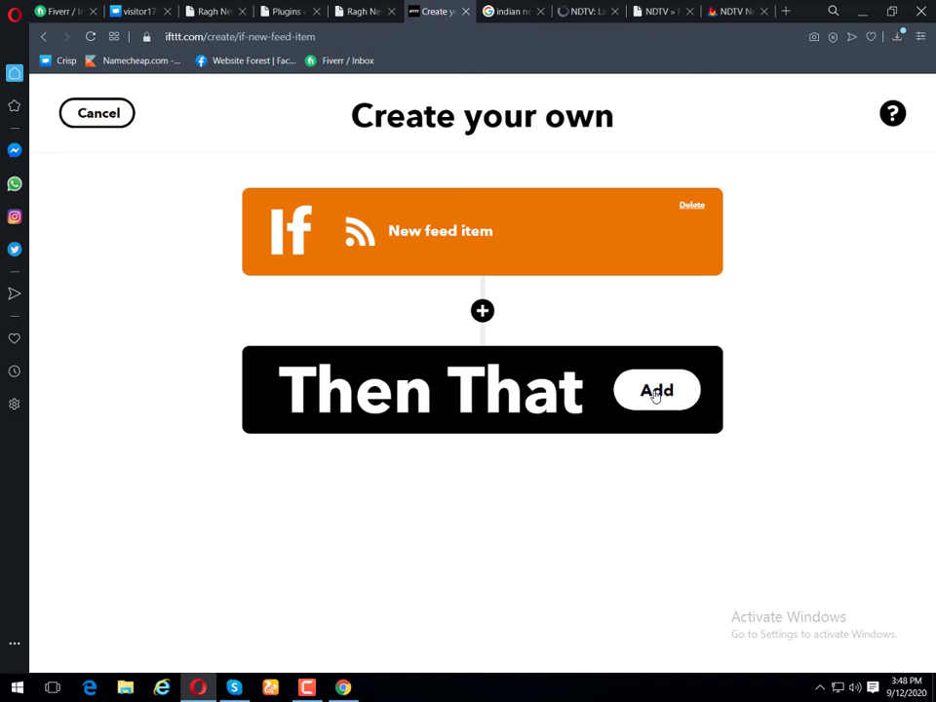
# Step: Search 'wo' under Then That and choose WordPress as the action service
pyautogui.click(655, 393)
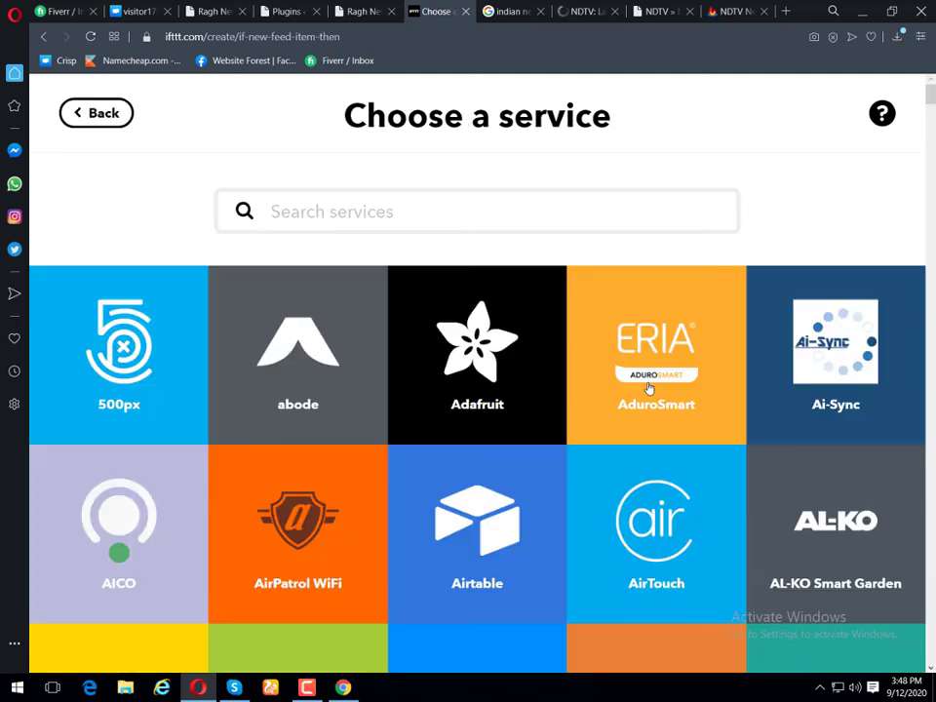
pyautogui.click(385, 196)
pyautogui.write('wo')
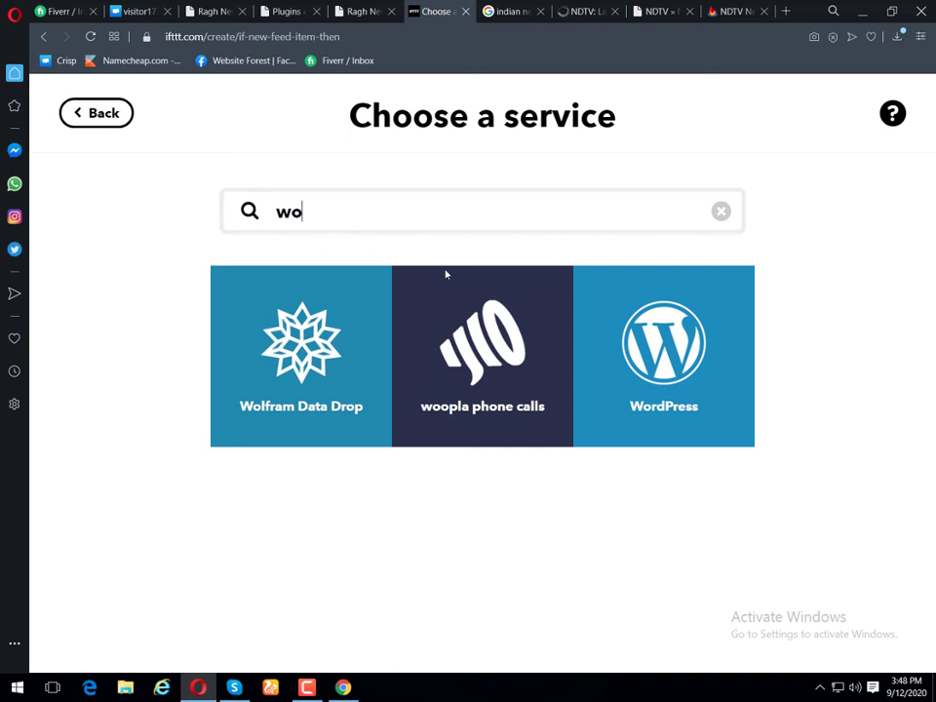
pyautogui.click(675, 377)
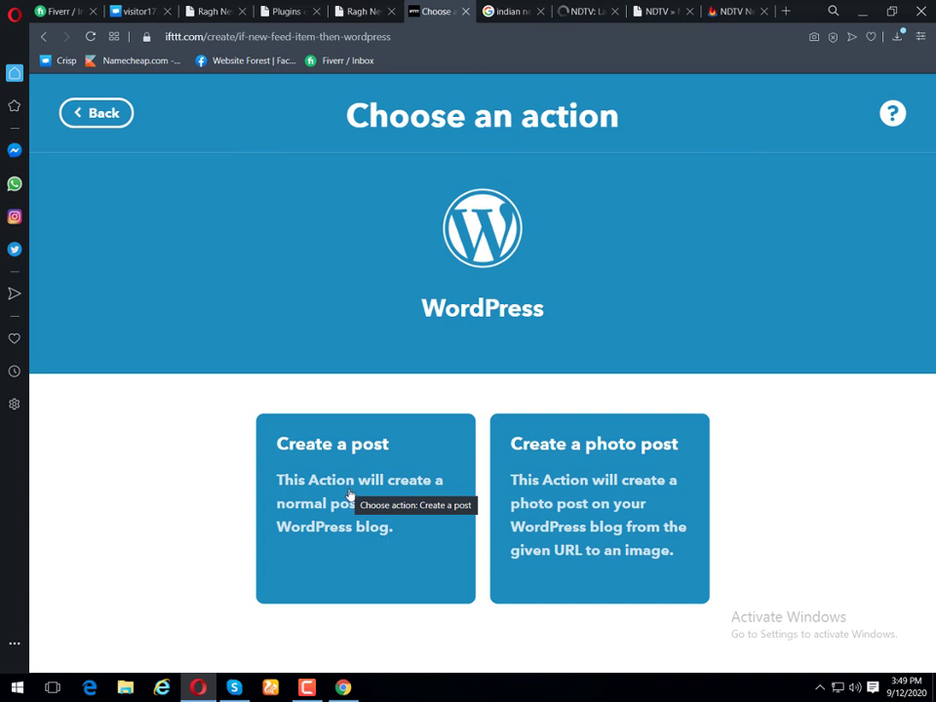
# Step: Choose the Create a post action and start connecting the Ragh News WordPress site
pyautogui.click(350, 495)
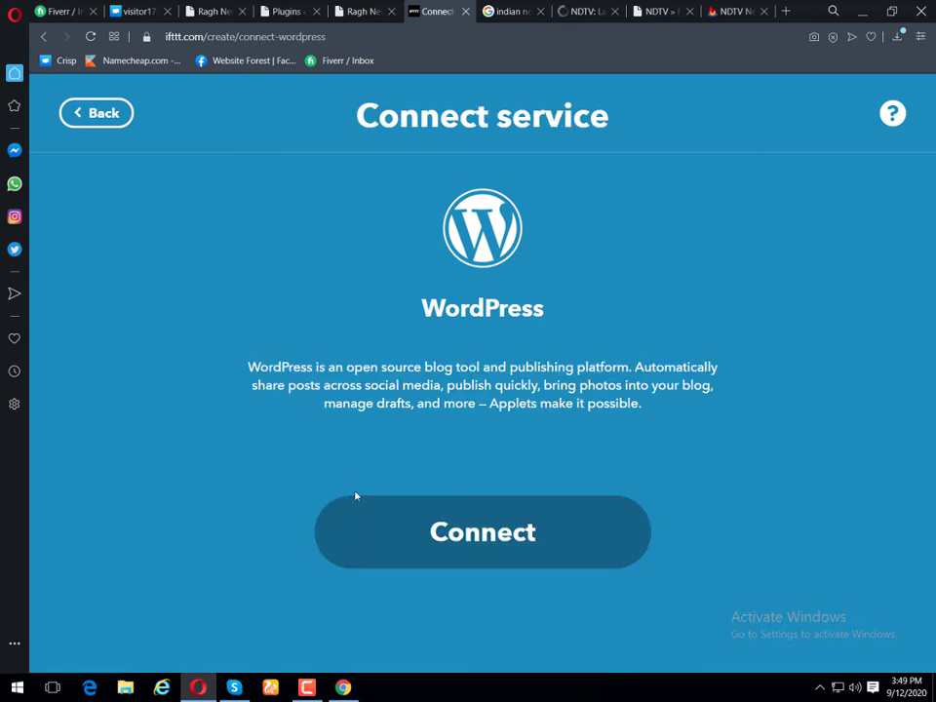
pyautogui.click(459, 542)
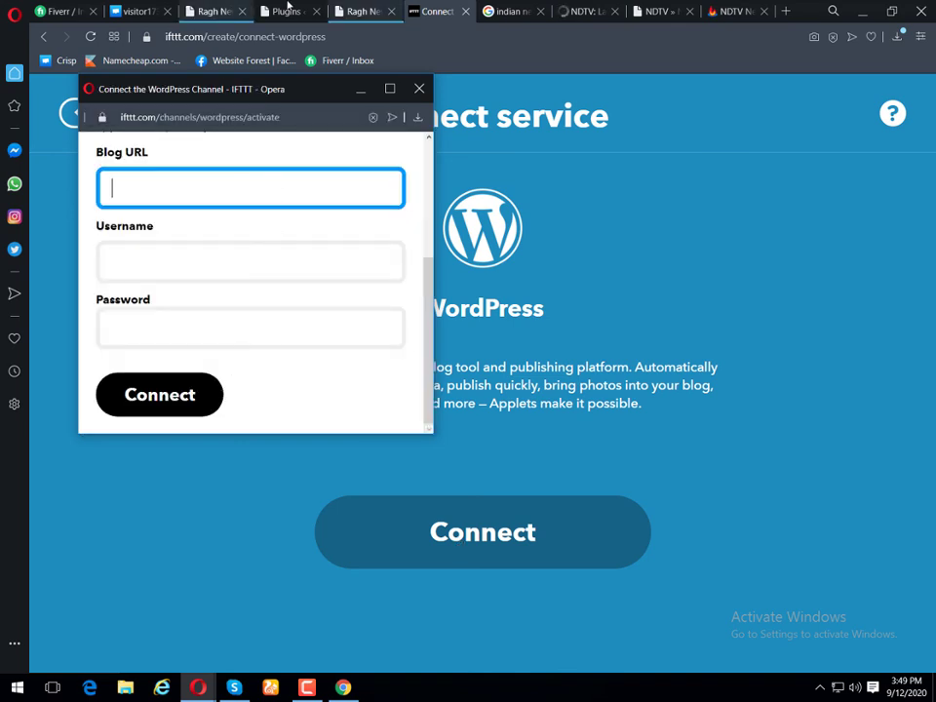
pyautogui.click(351, 11)
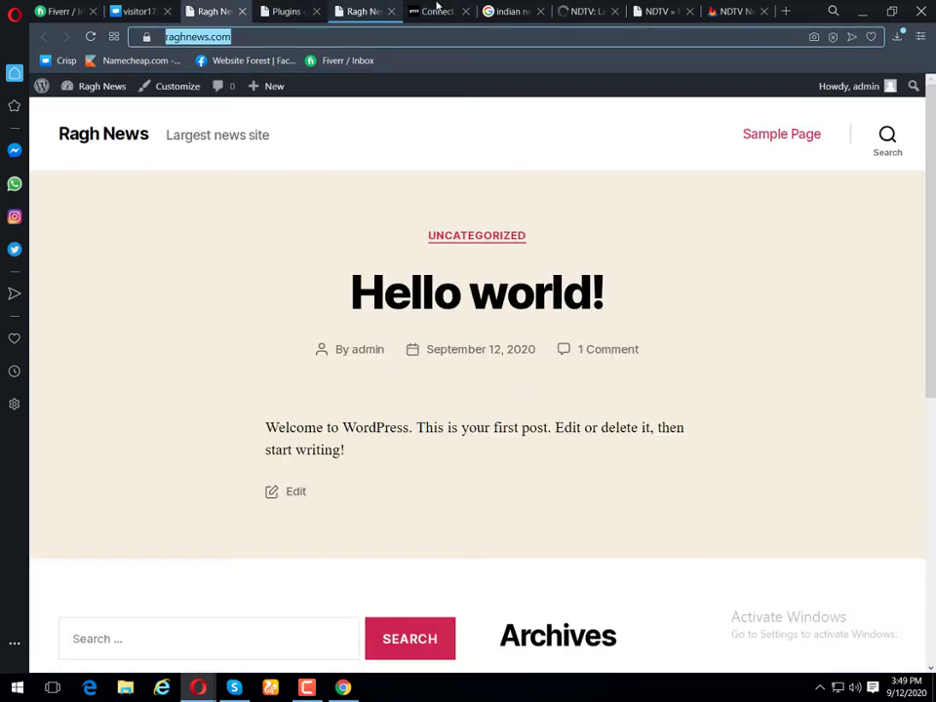
pyautogui.click(435, 10)
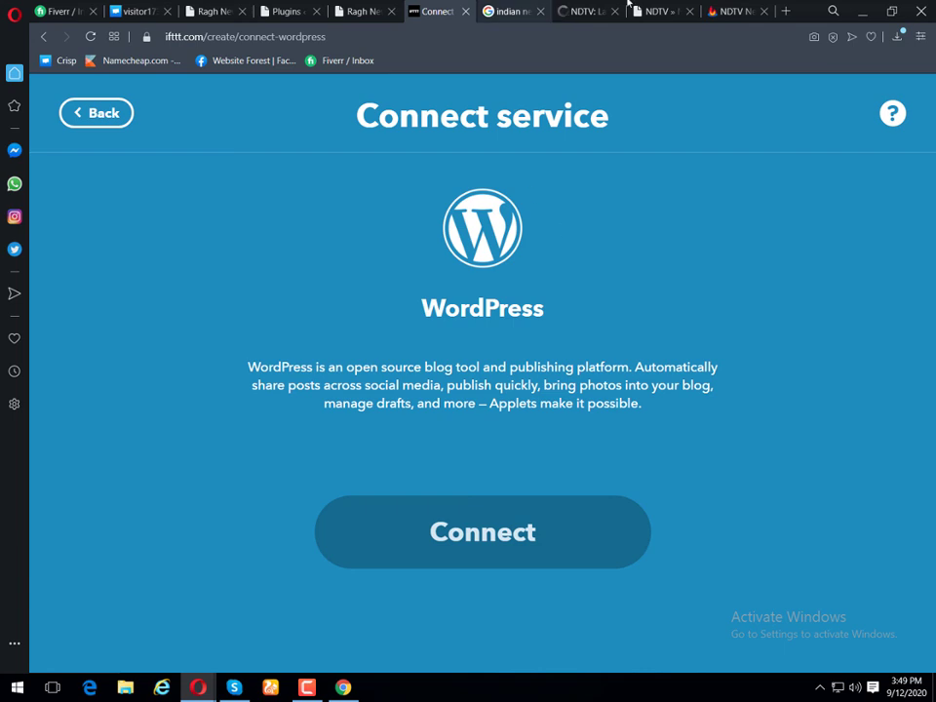
# Step: Connect the raghnews.com blog with its WordPress username and password, then go to Plugins
pyautogui.hotkey('alt', 'Tab')
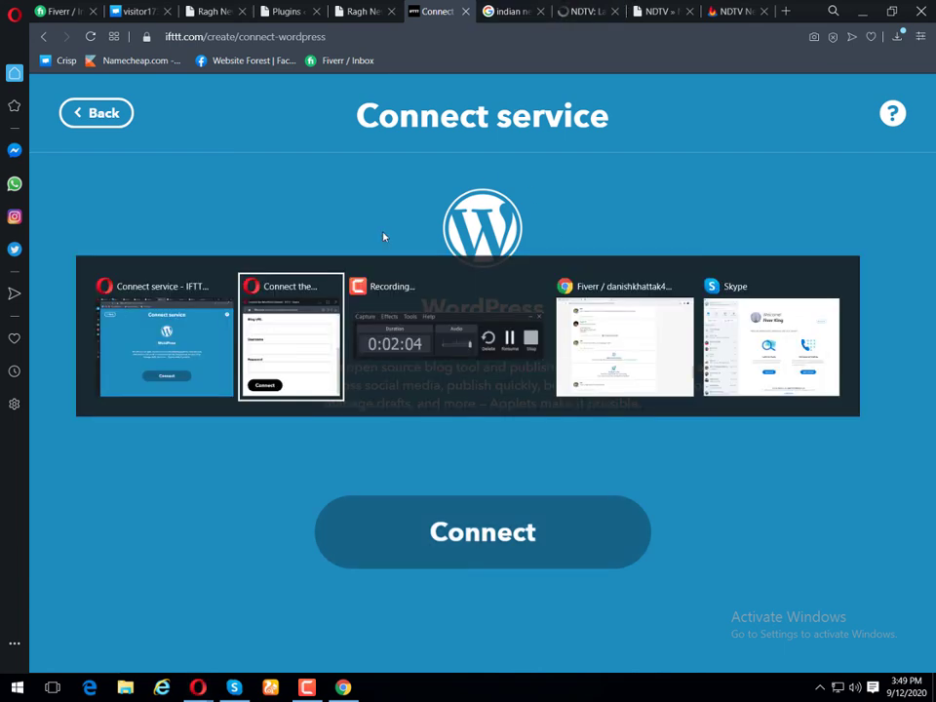
pyautogui.write('https://raghnews.com')
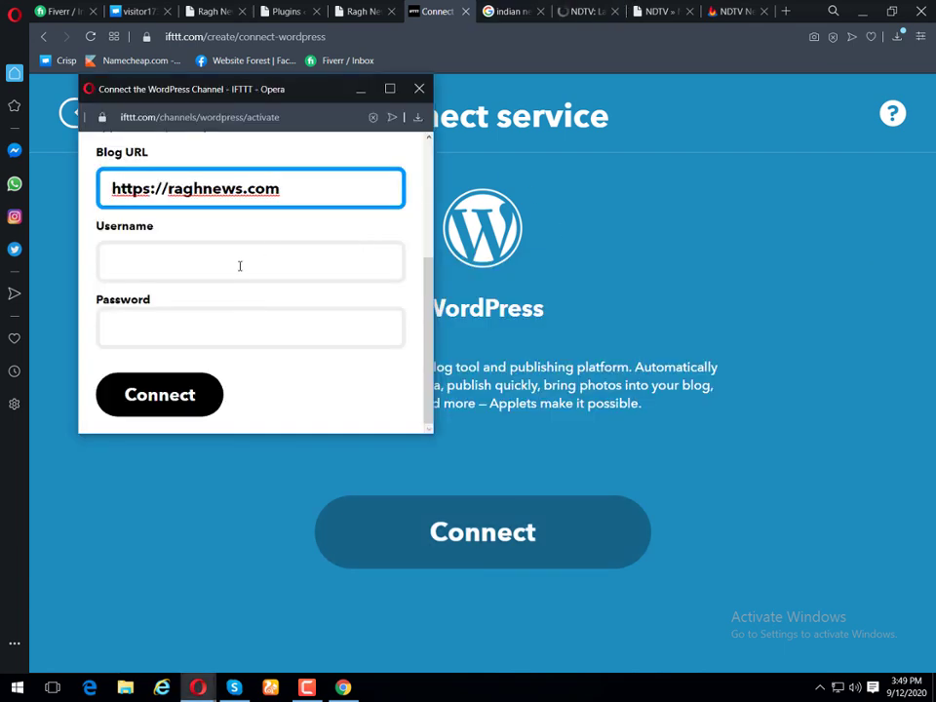
pyautogui.click(240, 266)
pyautogui.write('admin')
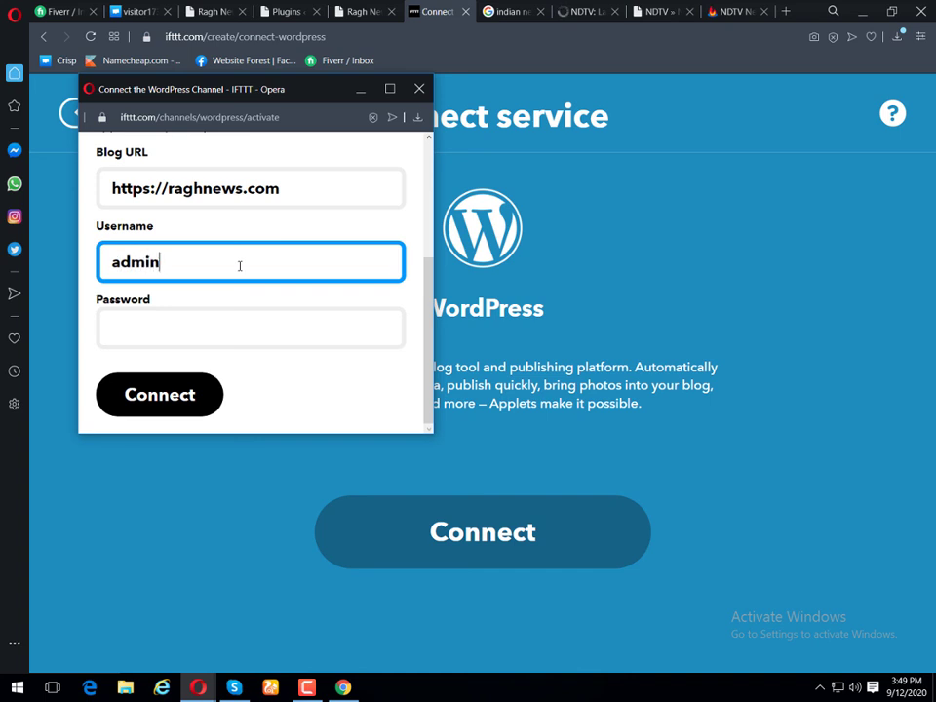
pyautogui.press('Tab')
pyautogui.write('••')
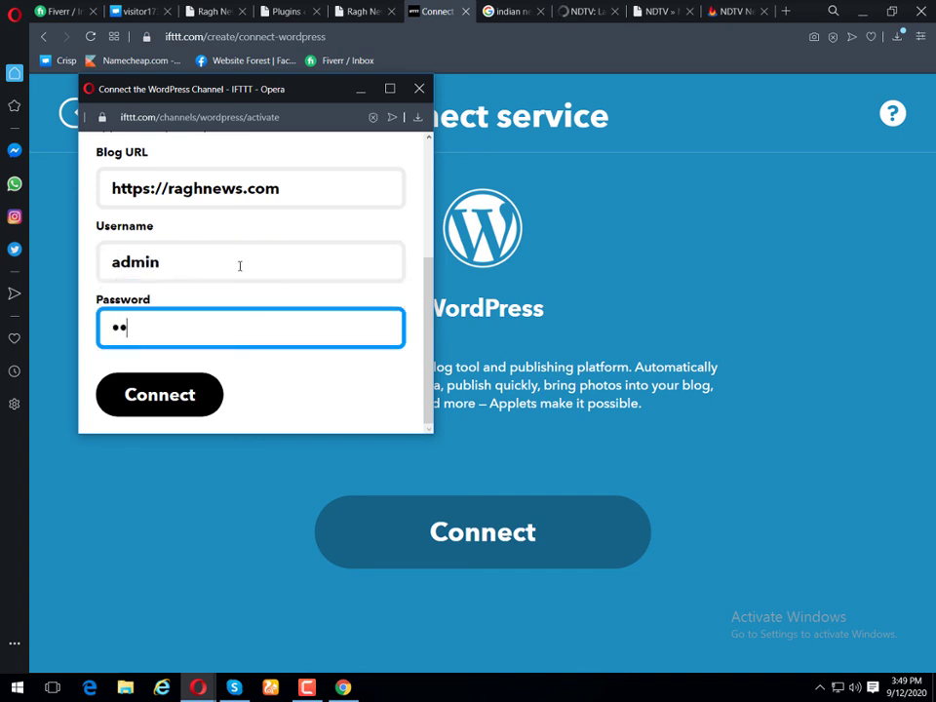
pyautogui.write('••••••')
pyautogui.click(178, 391)
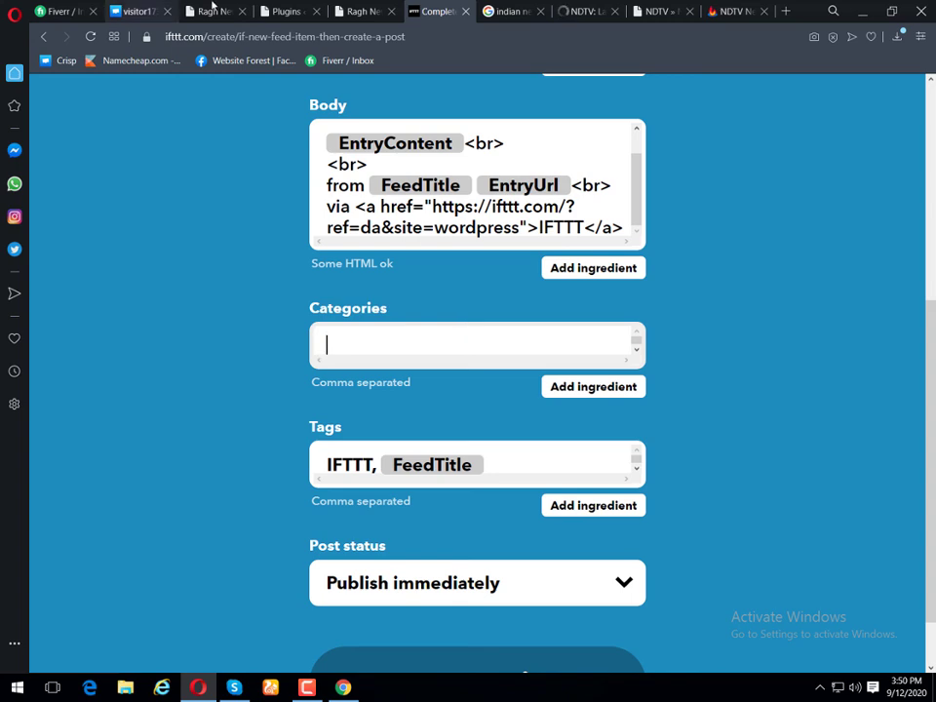
pyautogui.click(265, 10)
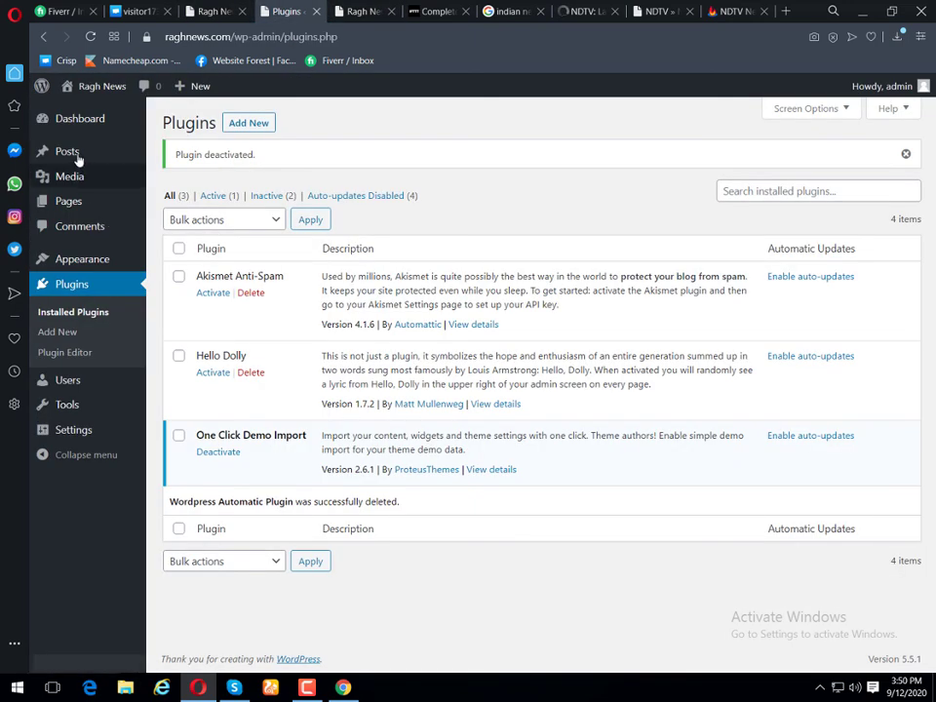
# Step: Quick Edit the World category (slug world) in Posts > Categories and copy its name
pyautogui.moveTo(82, 154)
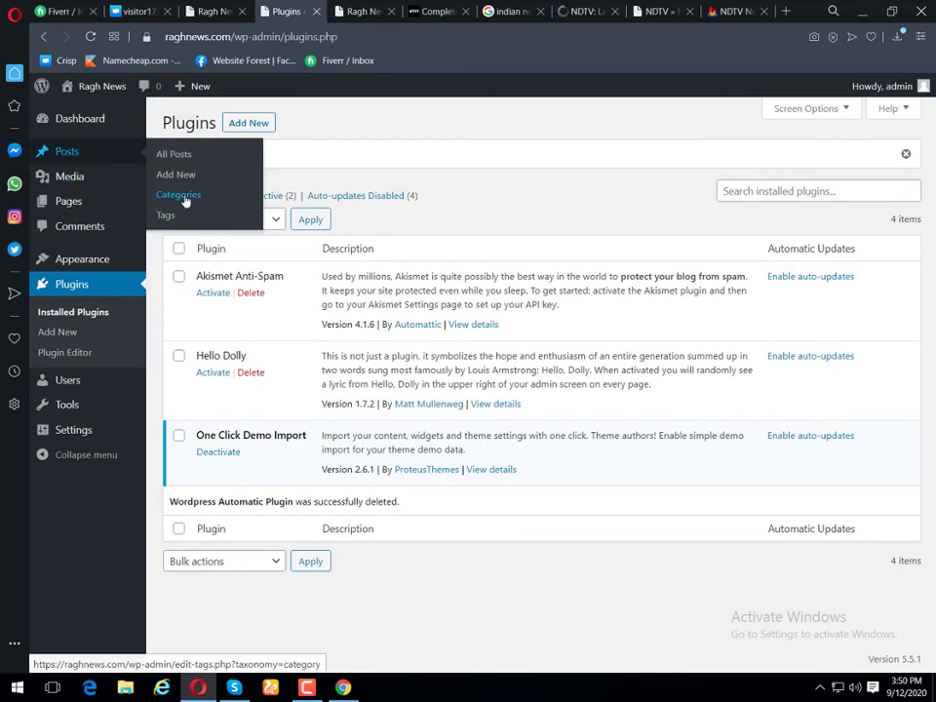
pyautogui.click(185, 199)
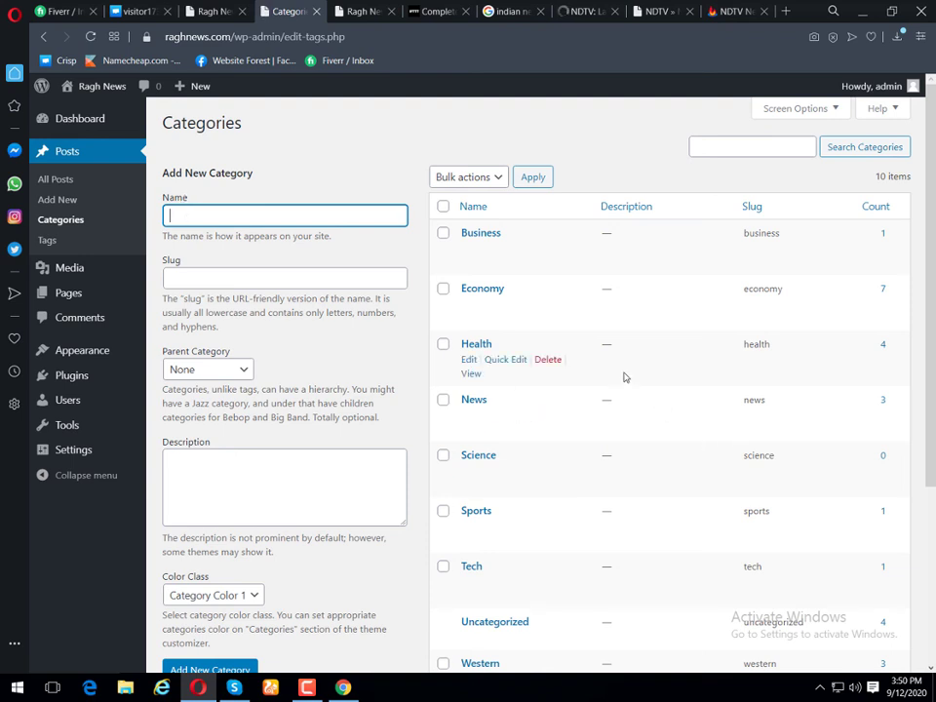
pyautogui.scroll(-2, 625, 376)
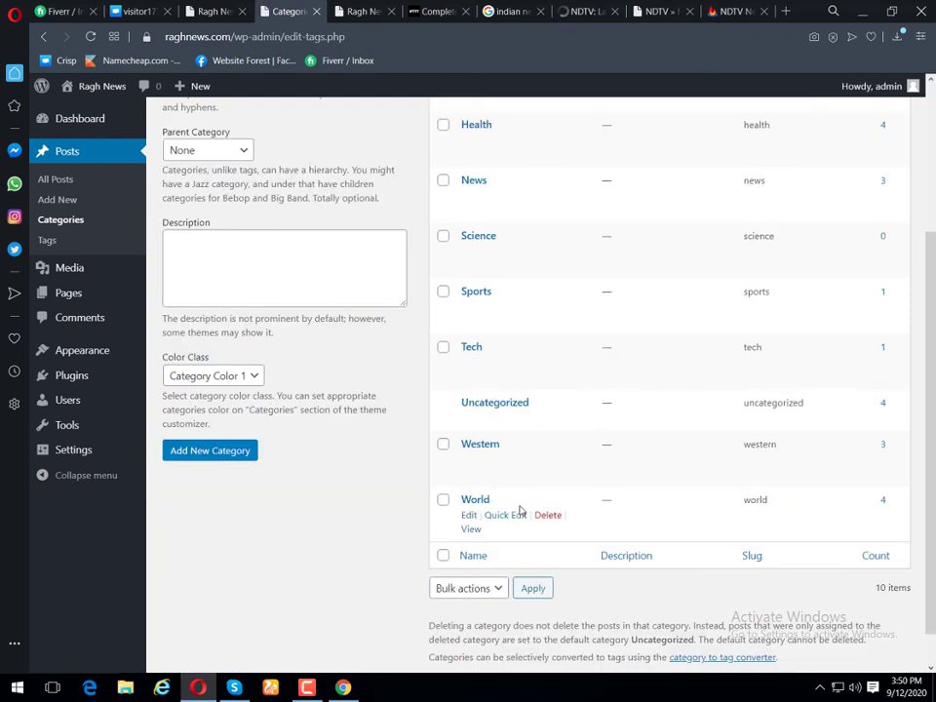
pyautogui.click(470, 515)
pyautogui.click(45, 37)
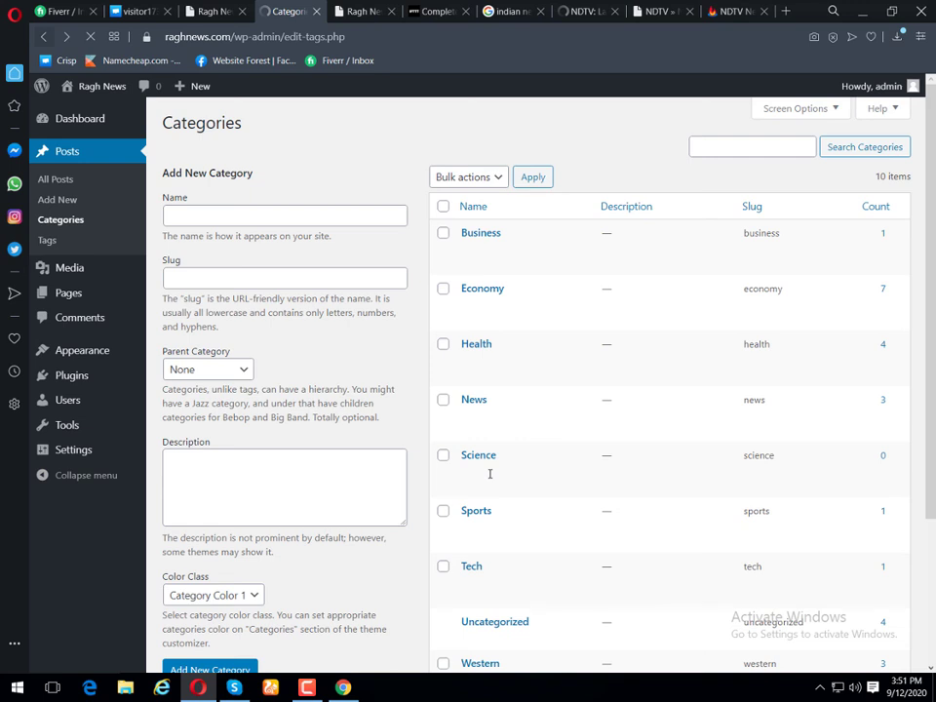
pyautogui.scroll(-3, 498, 477)
pyautogui.click(502, 473)
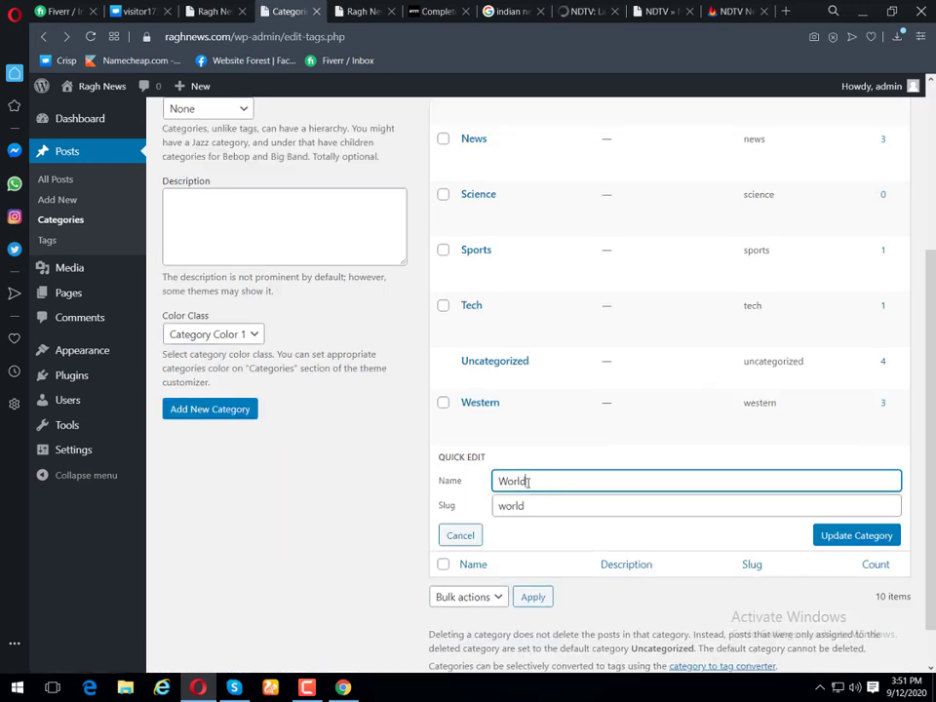
pyautogui.hotkey('ctrl', 'a')
pyautogui.hotkey('ctrl', 'c')
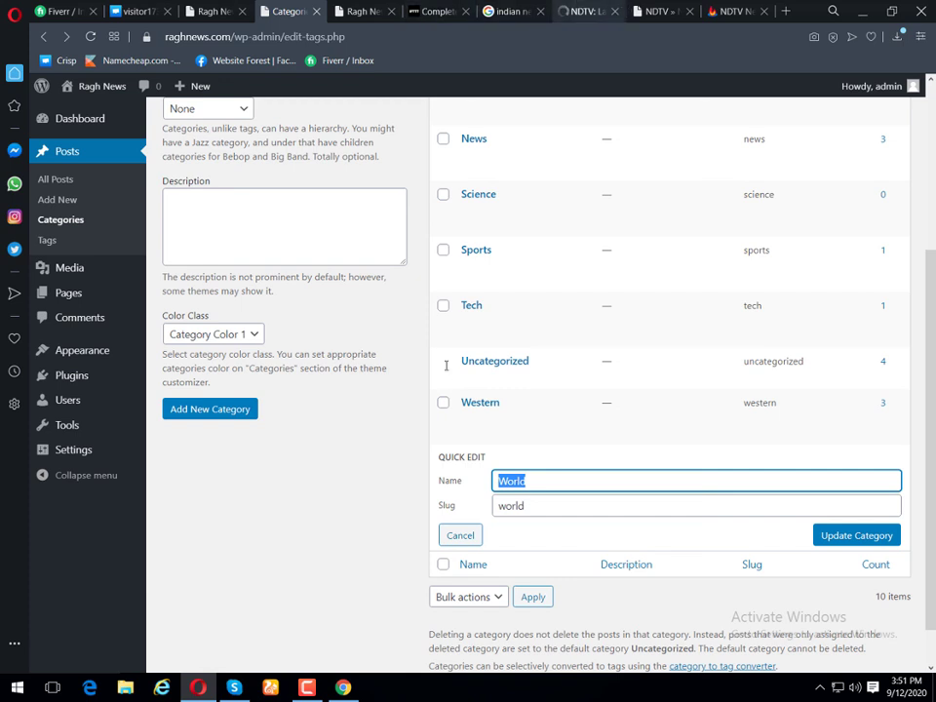
pyautogui.hotkey('ctrl', 'Tab')
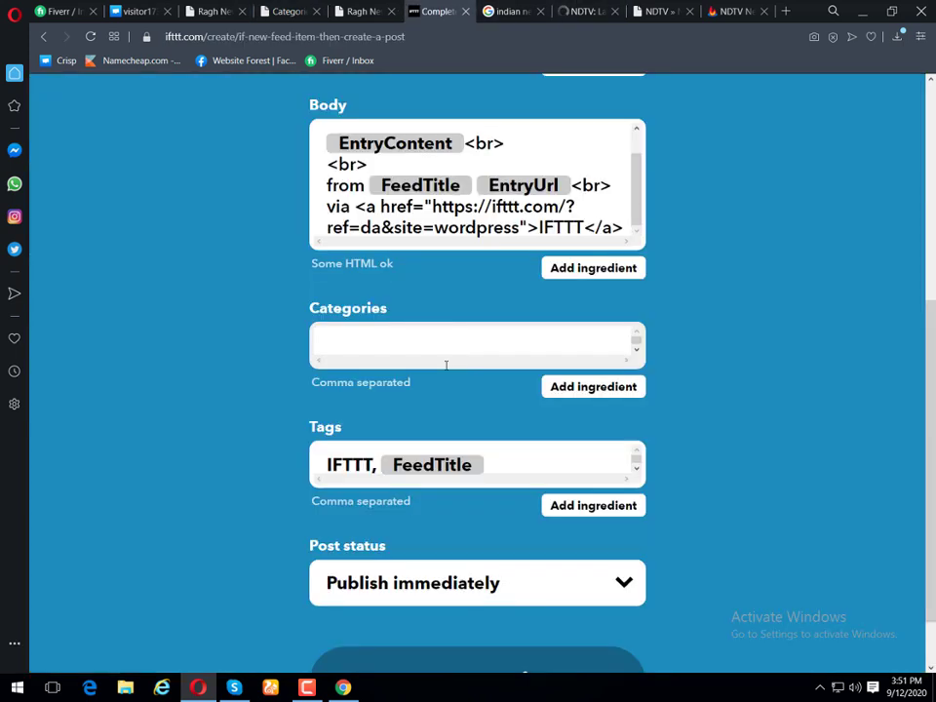
# Step: Enter World as the post category, create the action, and finish the applet
pyautogui.hotkey('ctrl', 'v')
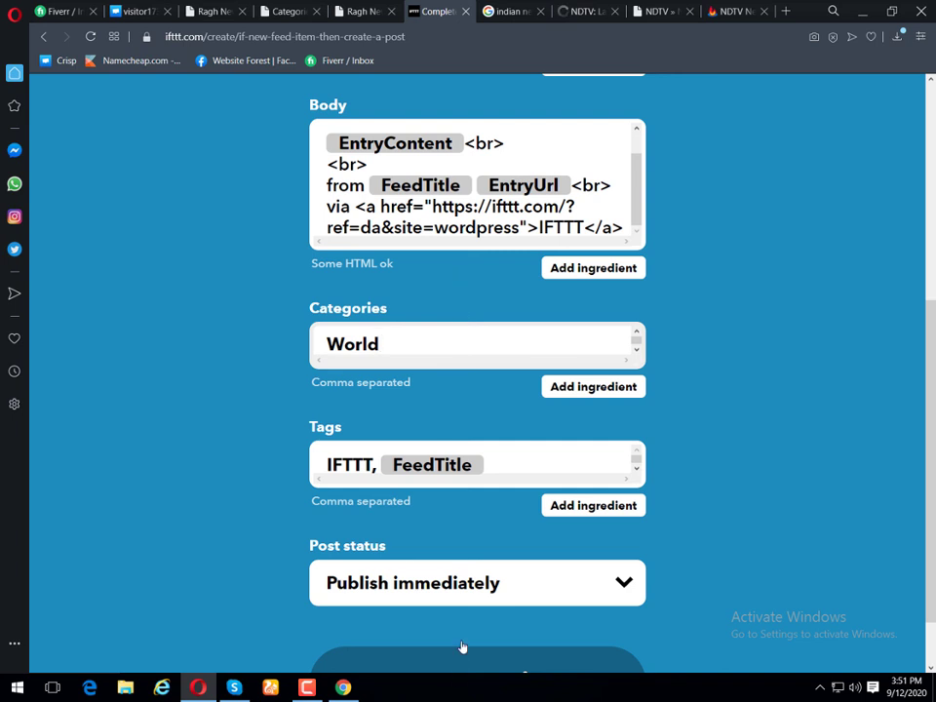
pyautogui.scroll(-1, 462, 646)
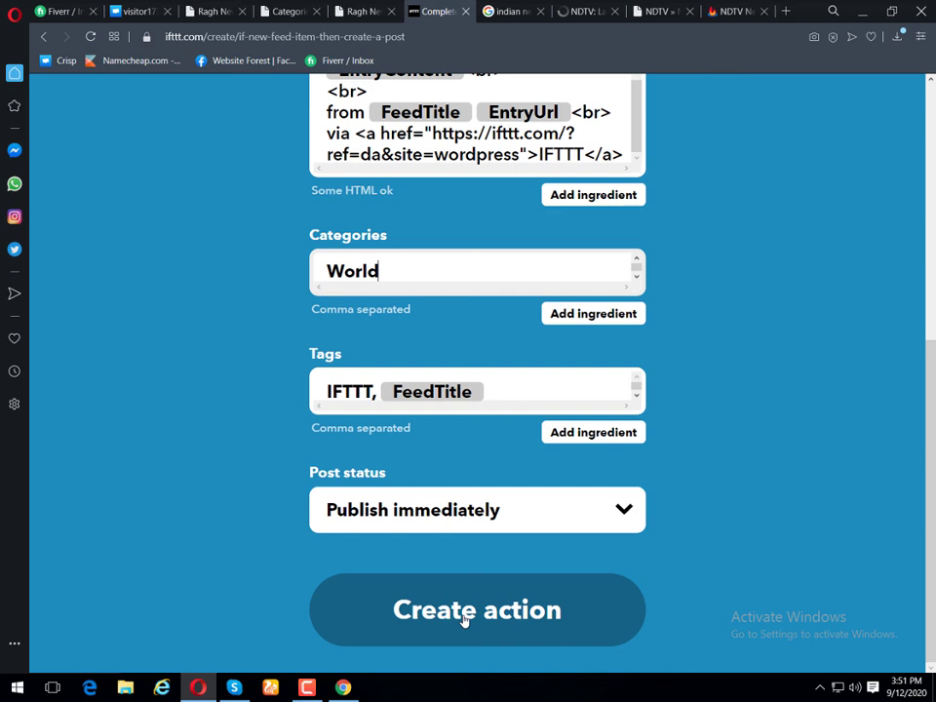
pyautogui.click(464, 621)
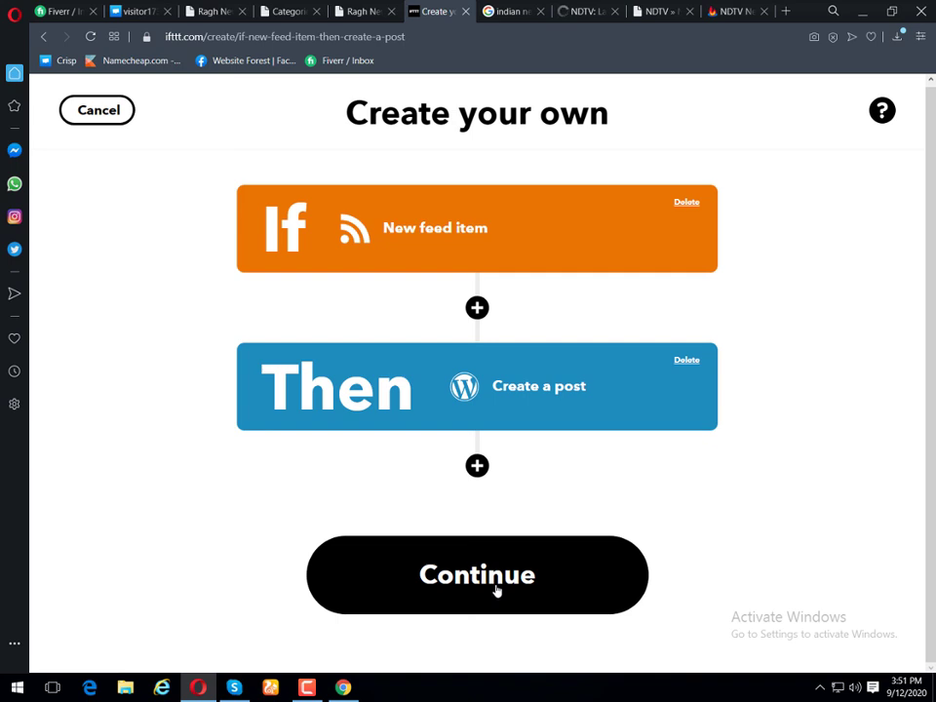
pyautogui.click(496, 590)
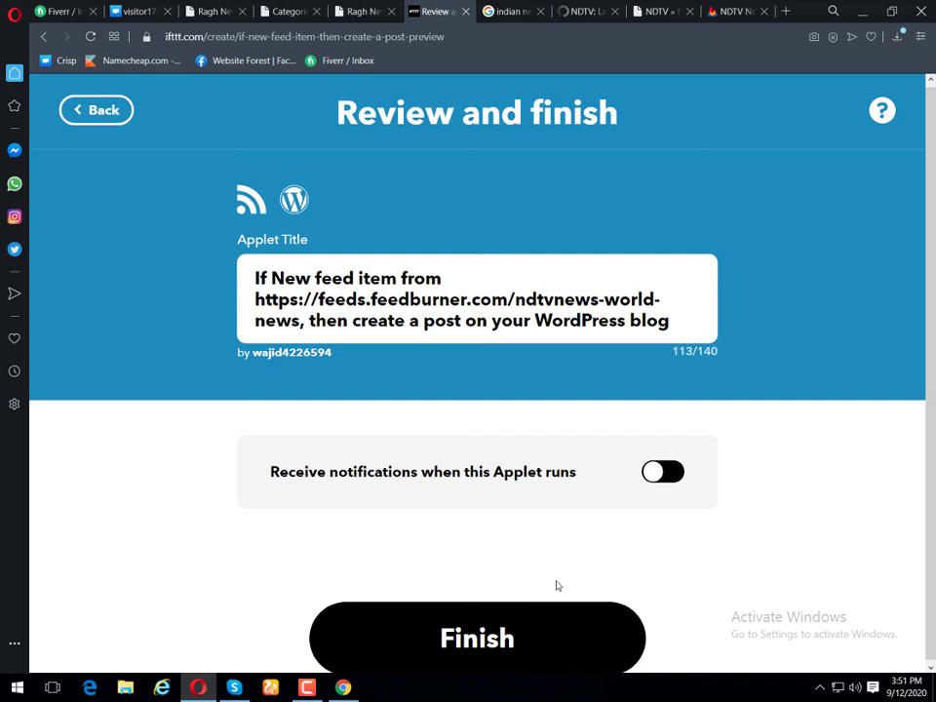
pyautogui.click(490, 641)
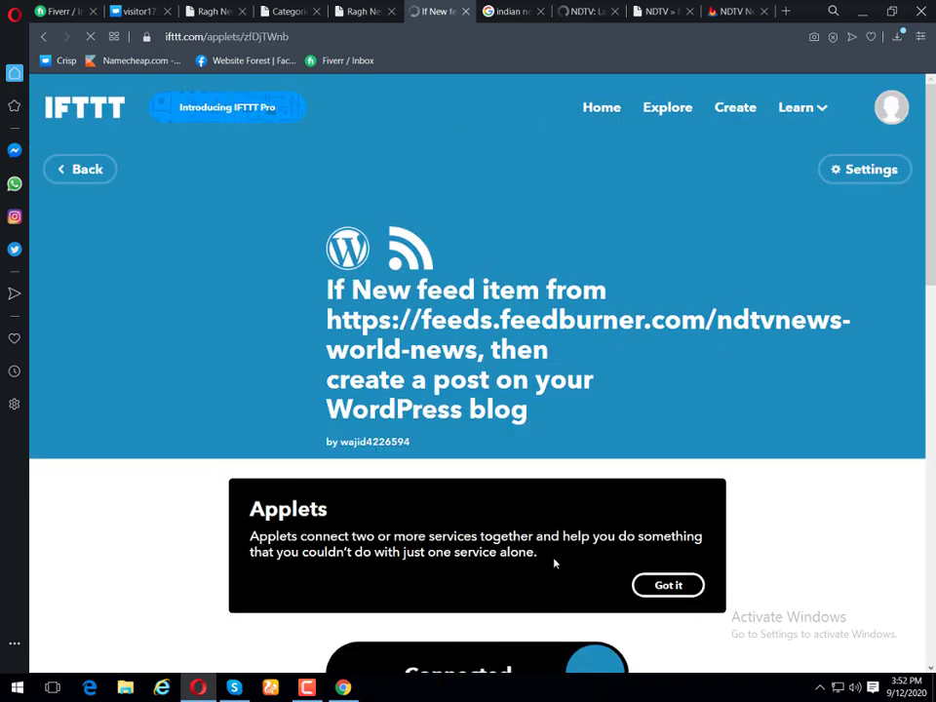
# Step: Check the applet shows Connected, compare it with the NDTV World feed, then view raghnews.com
pyautogui.scroll(-3, 603, 394)
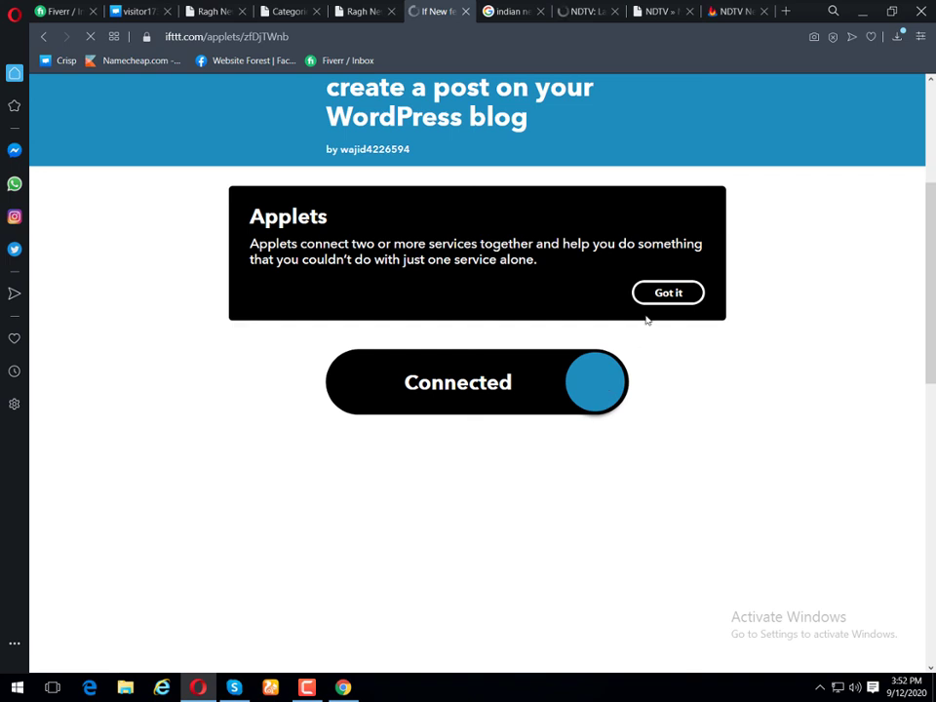
pyautogui.click(725, 12)
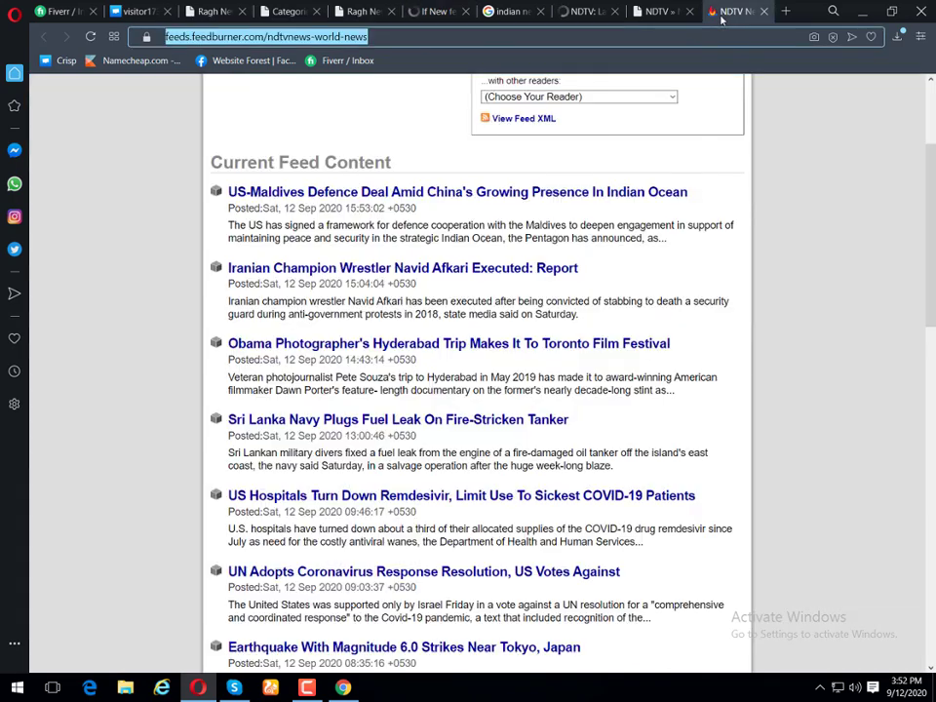
pyautogui.click(438, 11)
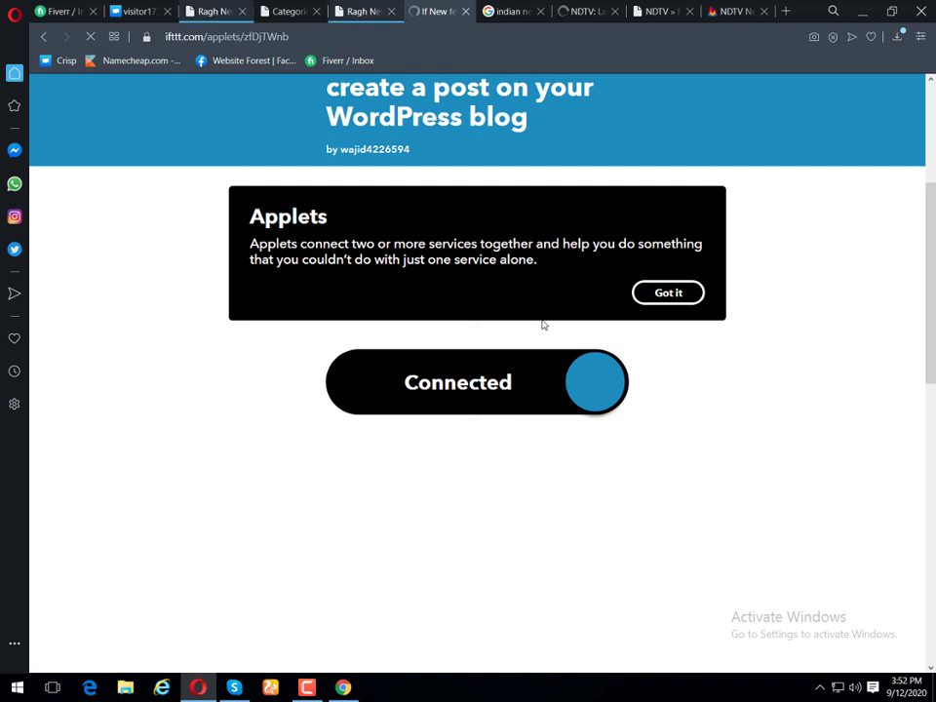
pyautogui.hotkey('ctrl', 'Tab')
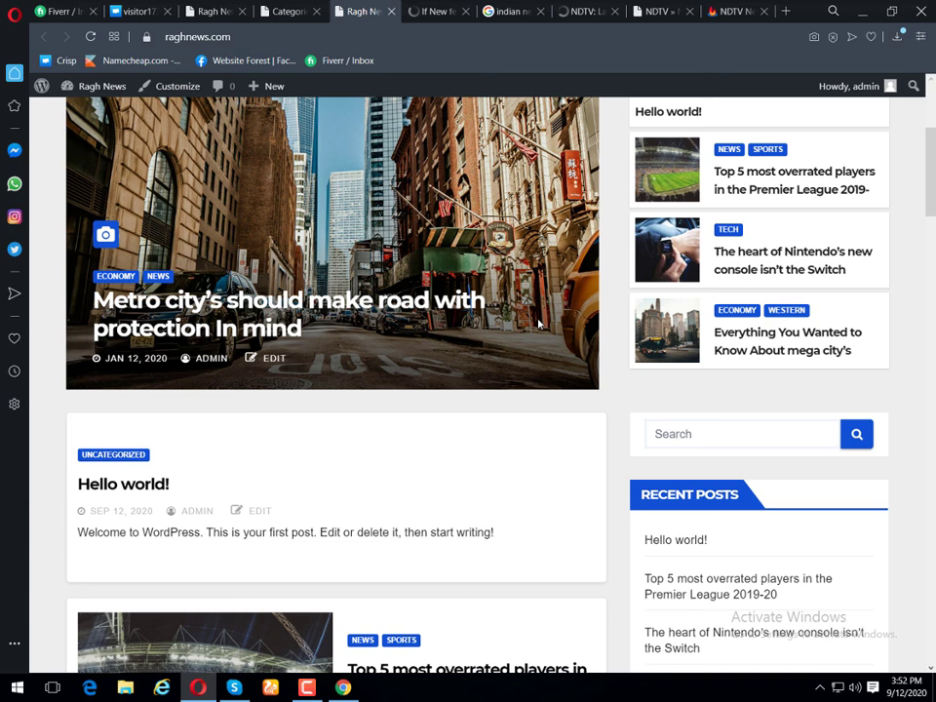
pyautogui.scroll(-10, 538, 323)
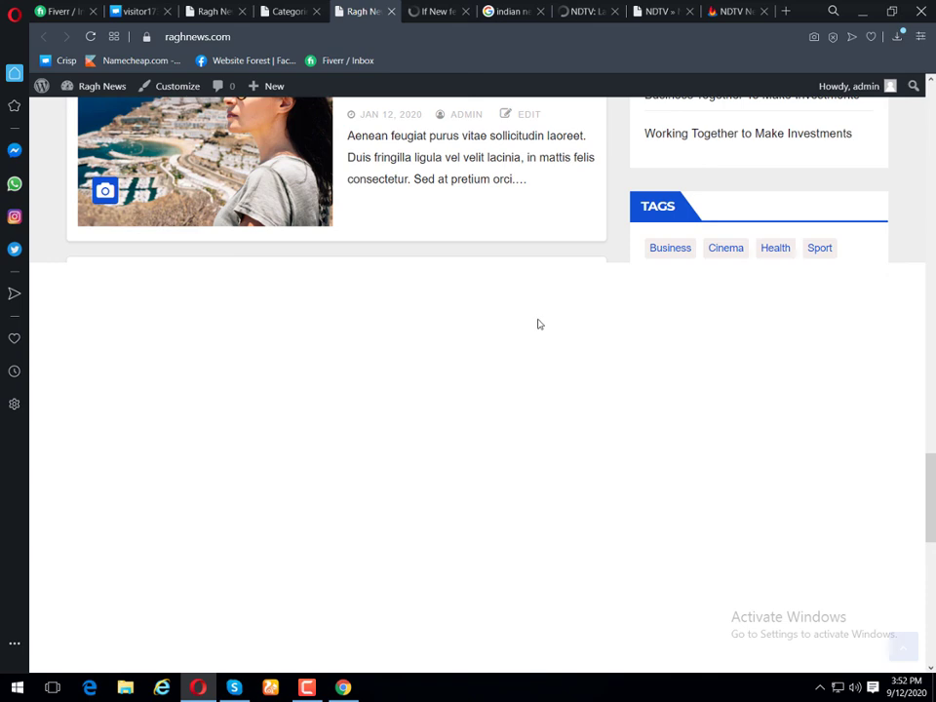
pyautogui.scroll(10, 538, 324)
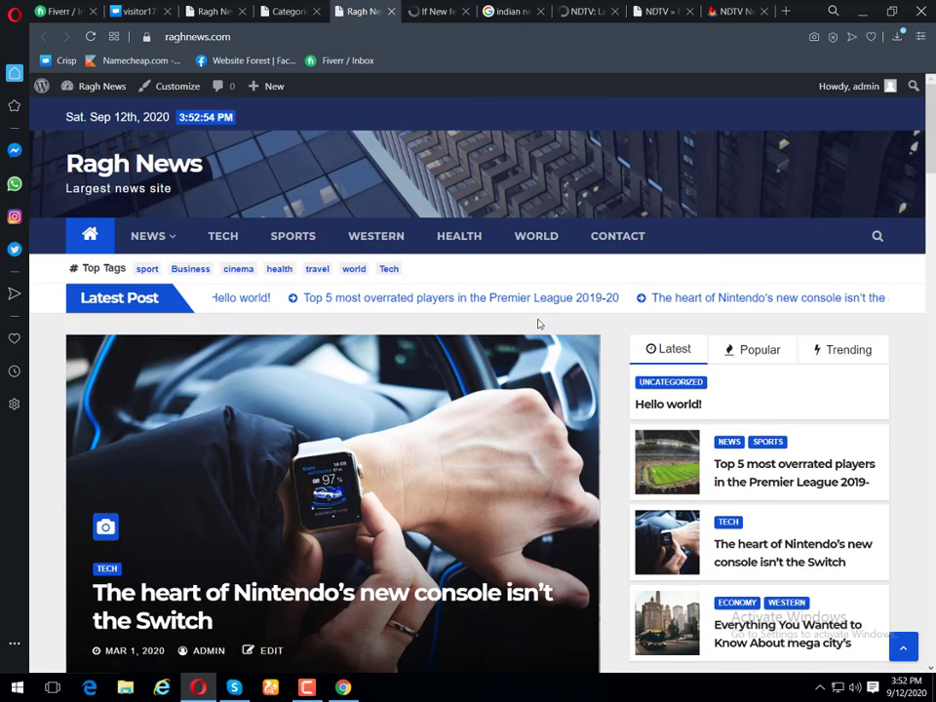